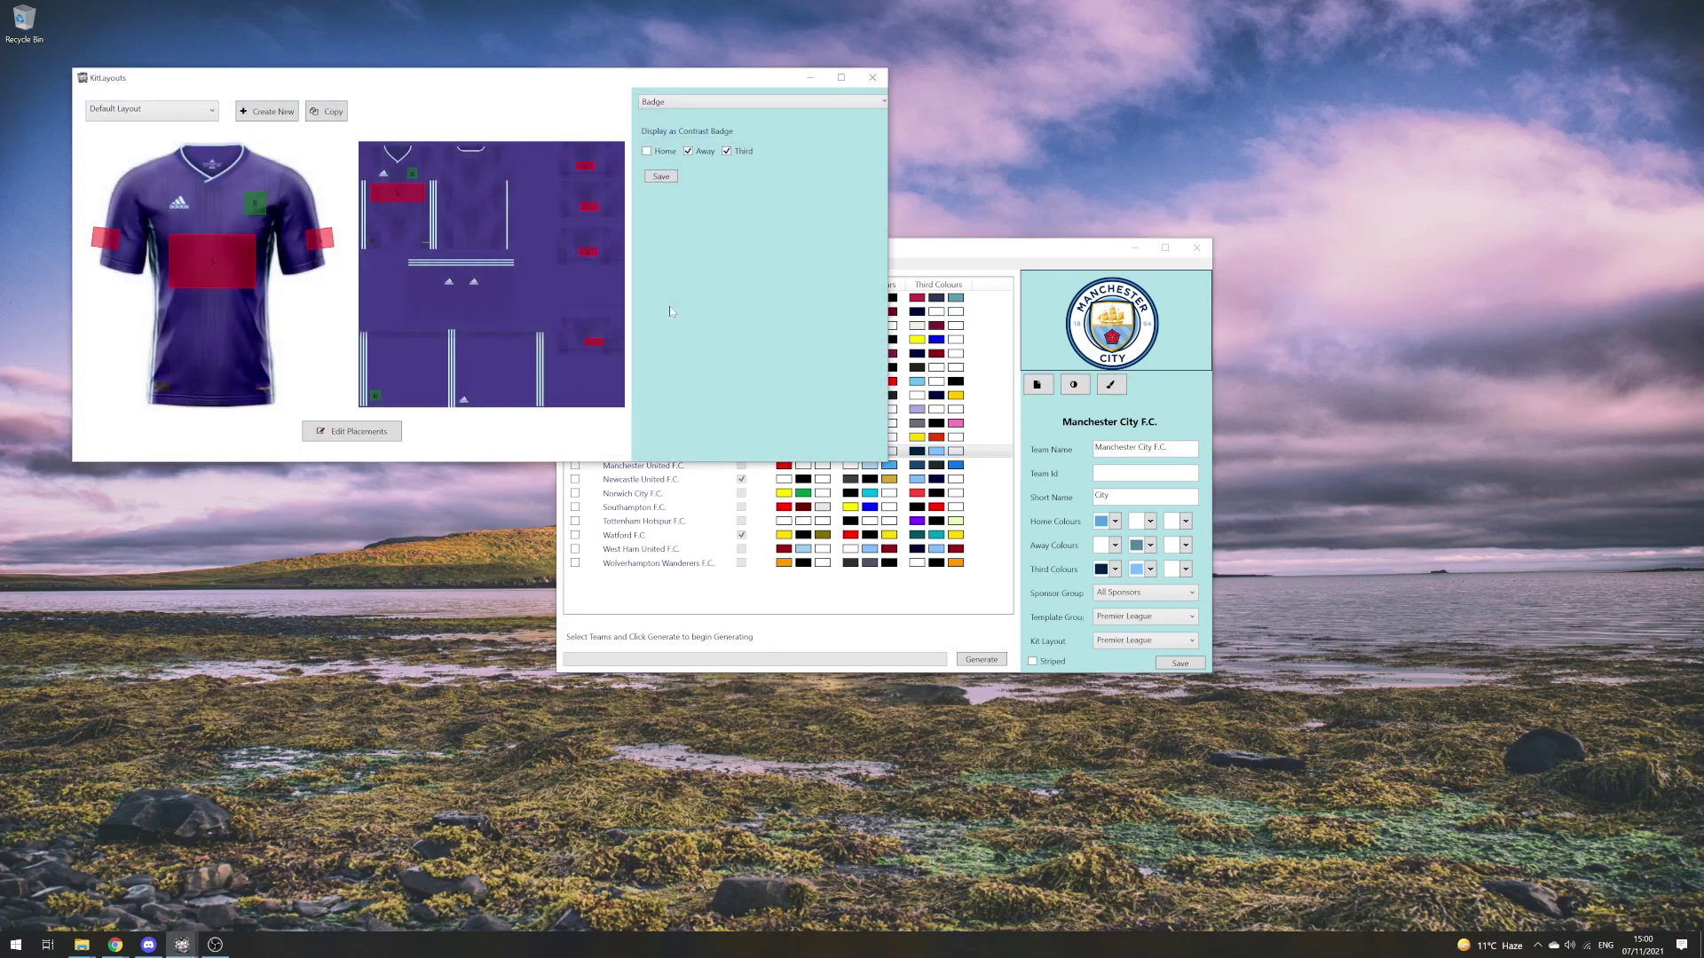
- Show the Premier League kit layout and inspect the patch assigned to its sleeve placement
{"action": "left_click_drag", "start_coordinate": [443, 77], "coordinate": [758, 246]}
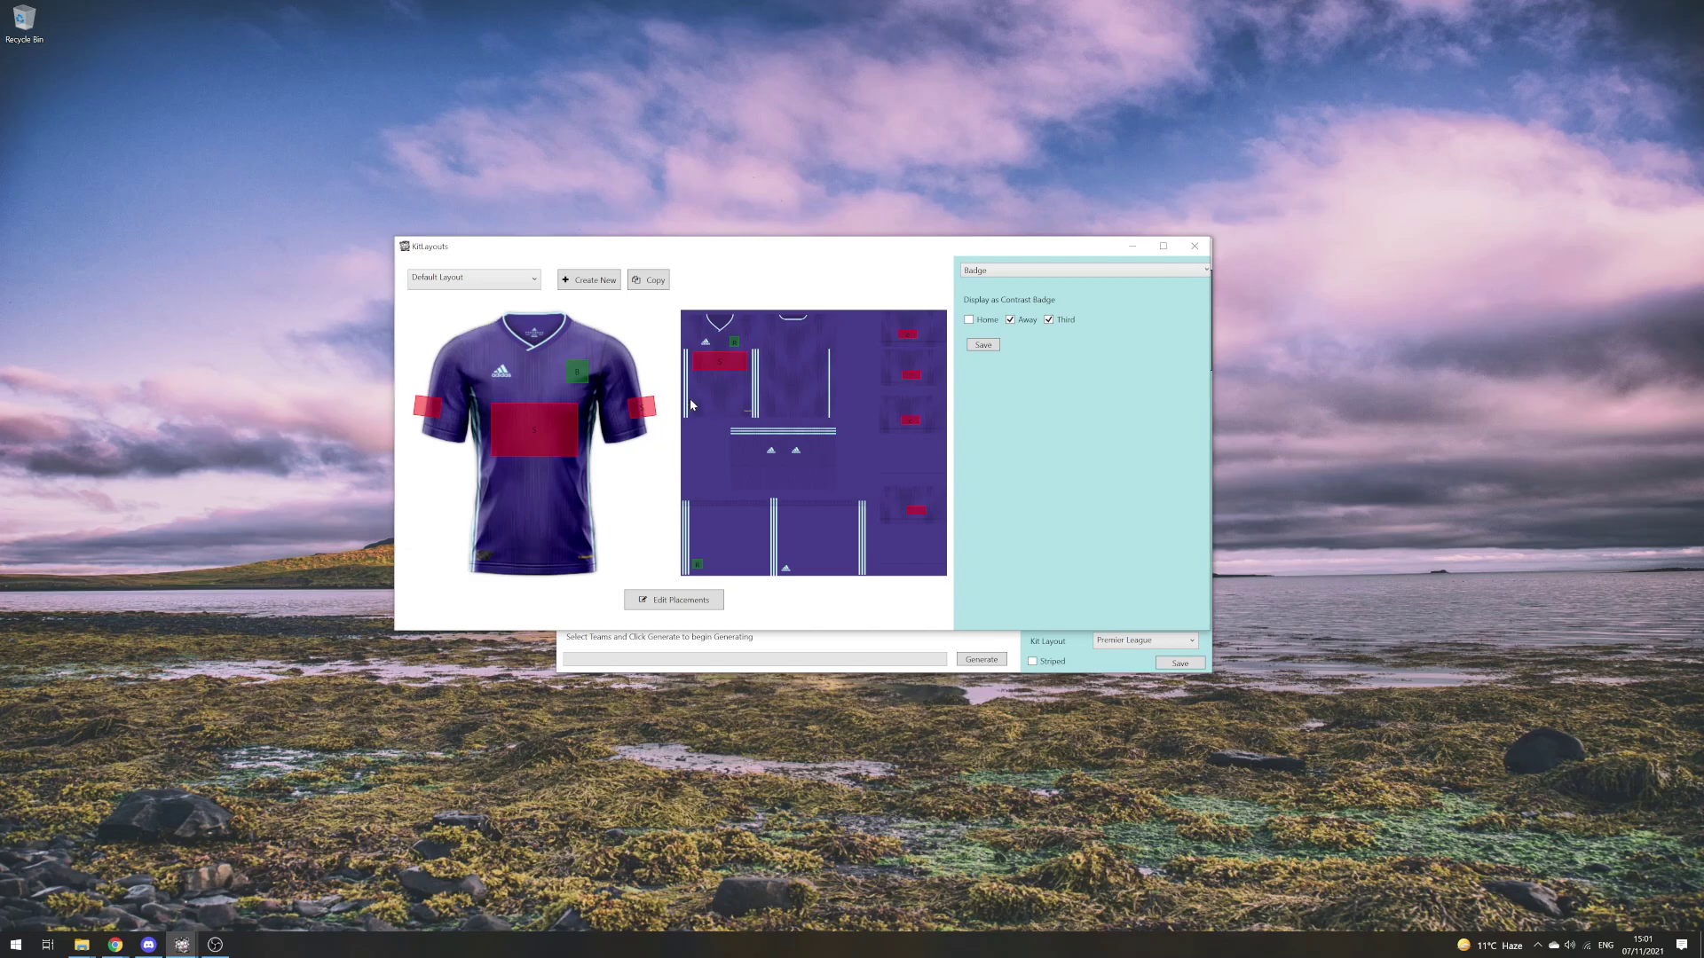
{"action": "left_click", "coordinate": [460, 282]}
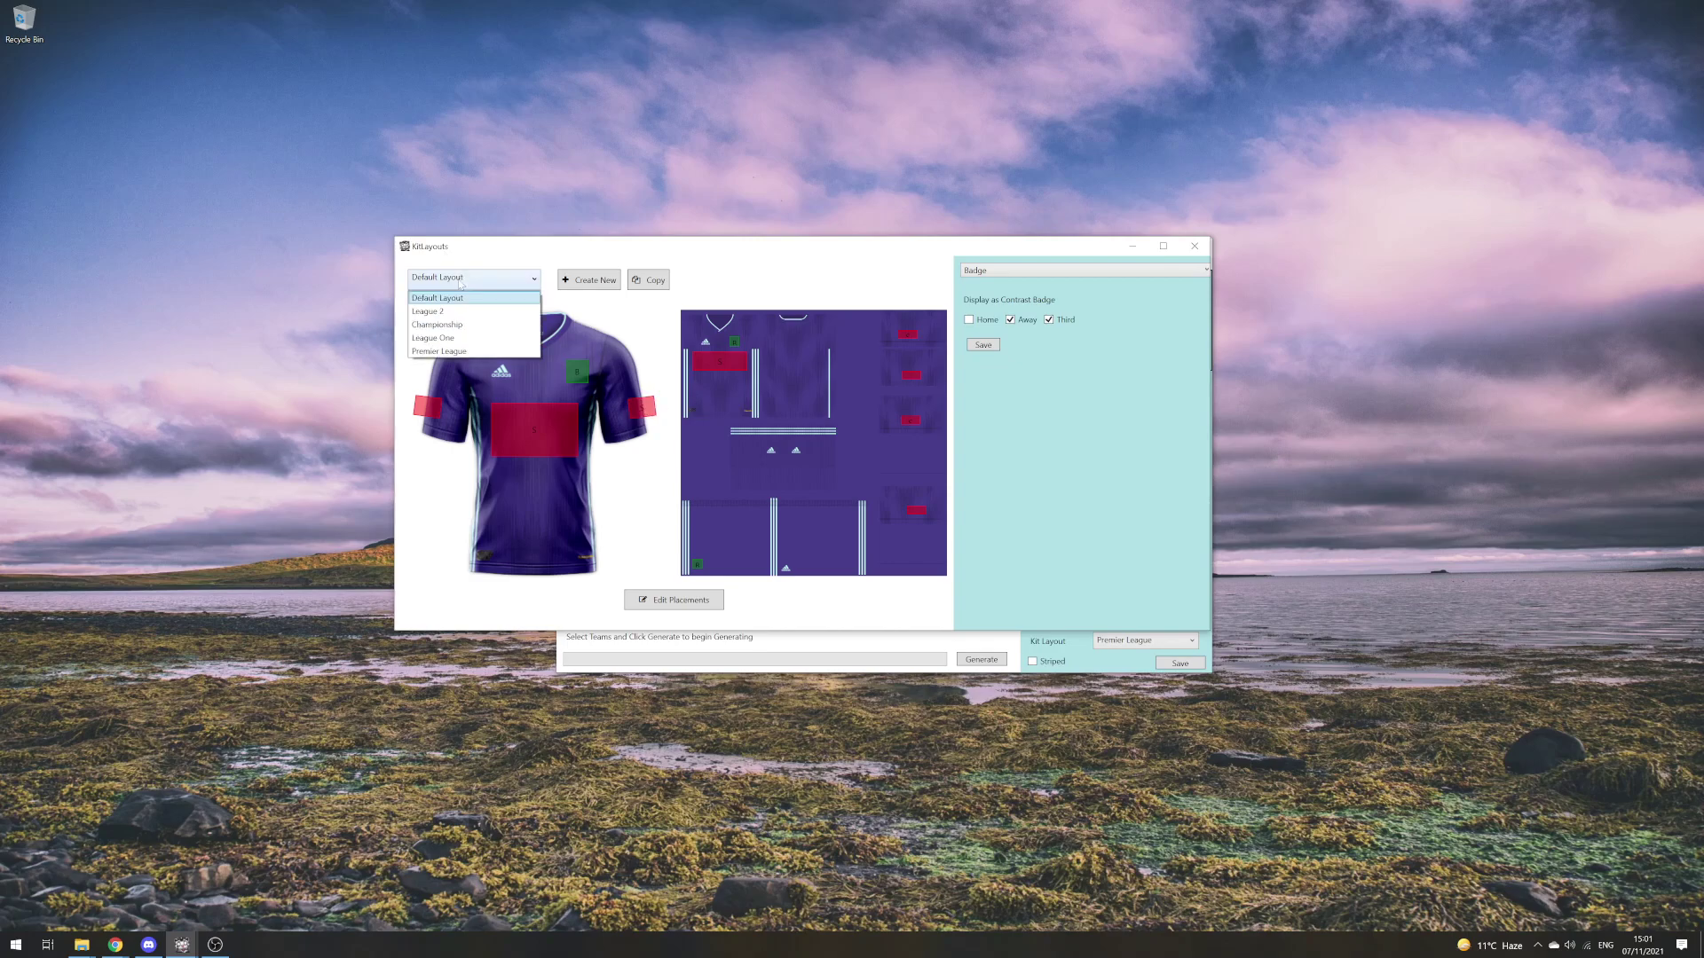
{"action": "left_click", "coordinate": [471, 332]}
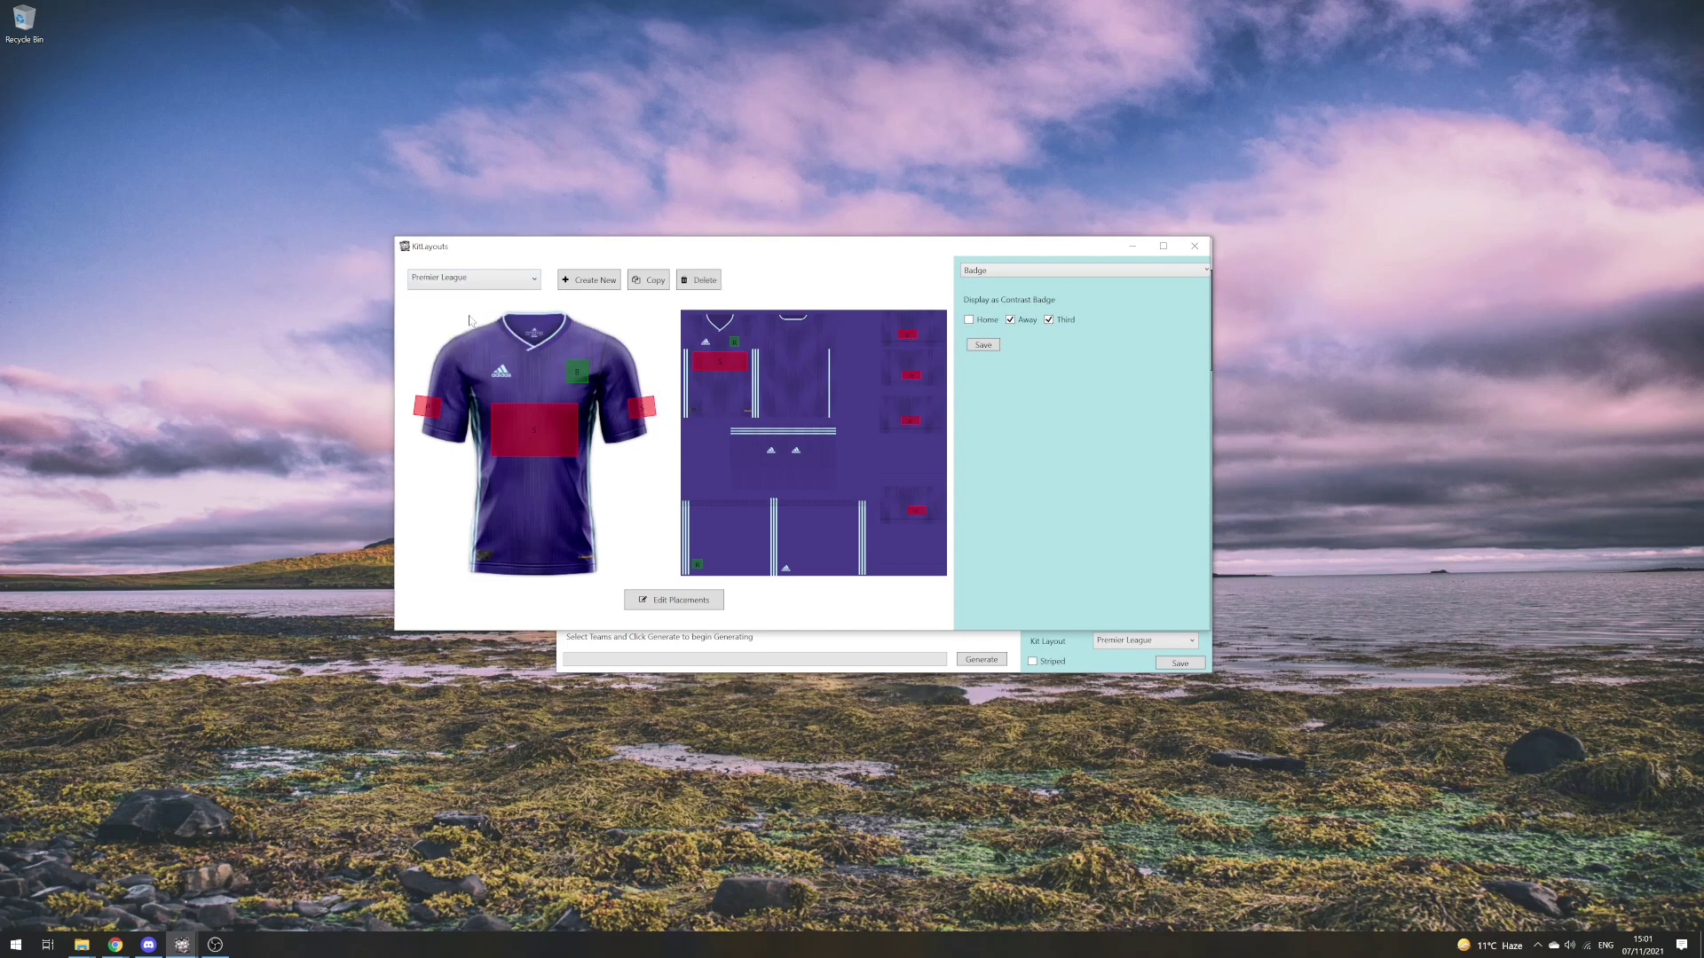
{"action": "left_click", "coordinate": [429, 408]}
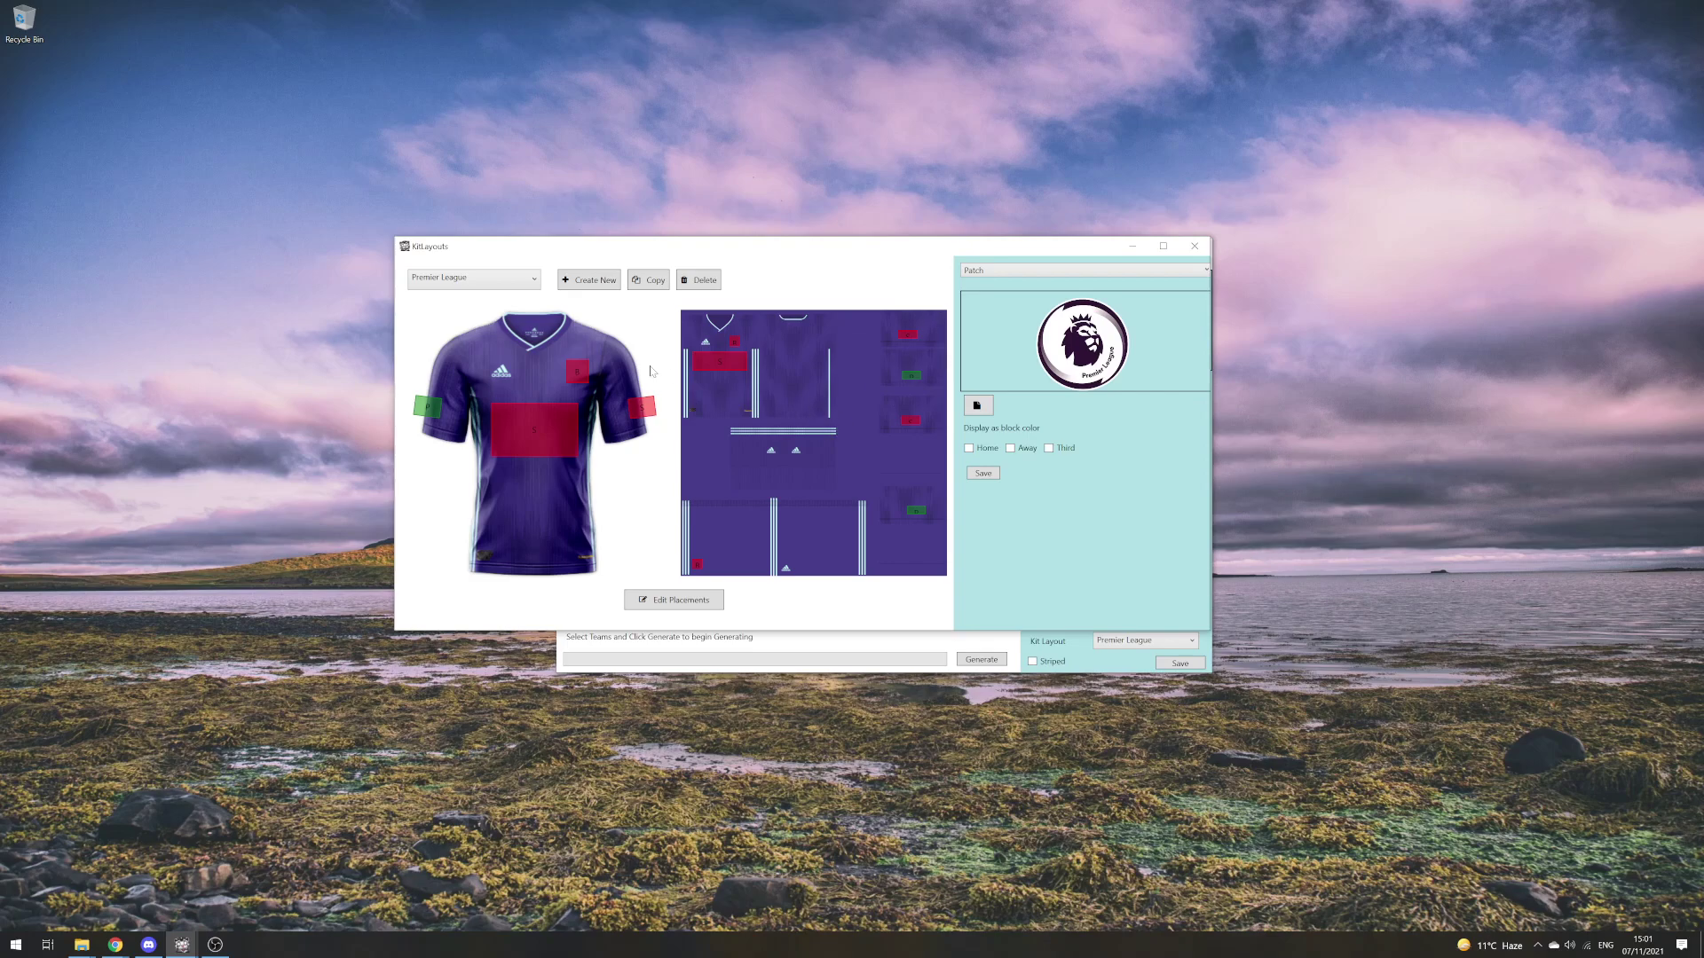
- Switch to the Championship kit layout and inspect its two sleeve patches and the chest sponsor placement
{"action": "left_click", "coordinate": [511, 281]}
{"action": "left_click", "coordinate": [511, 360]}
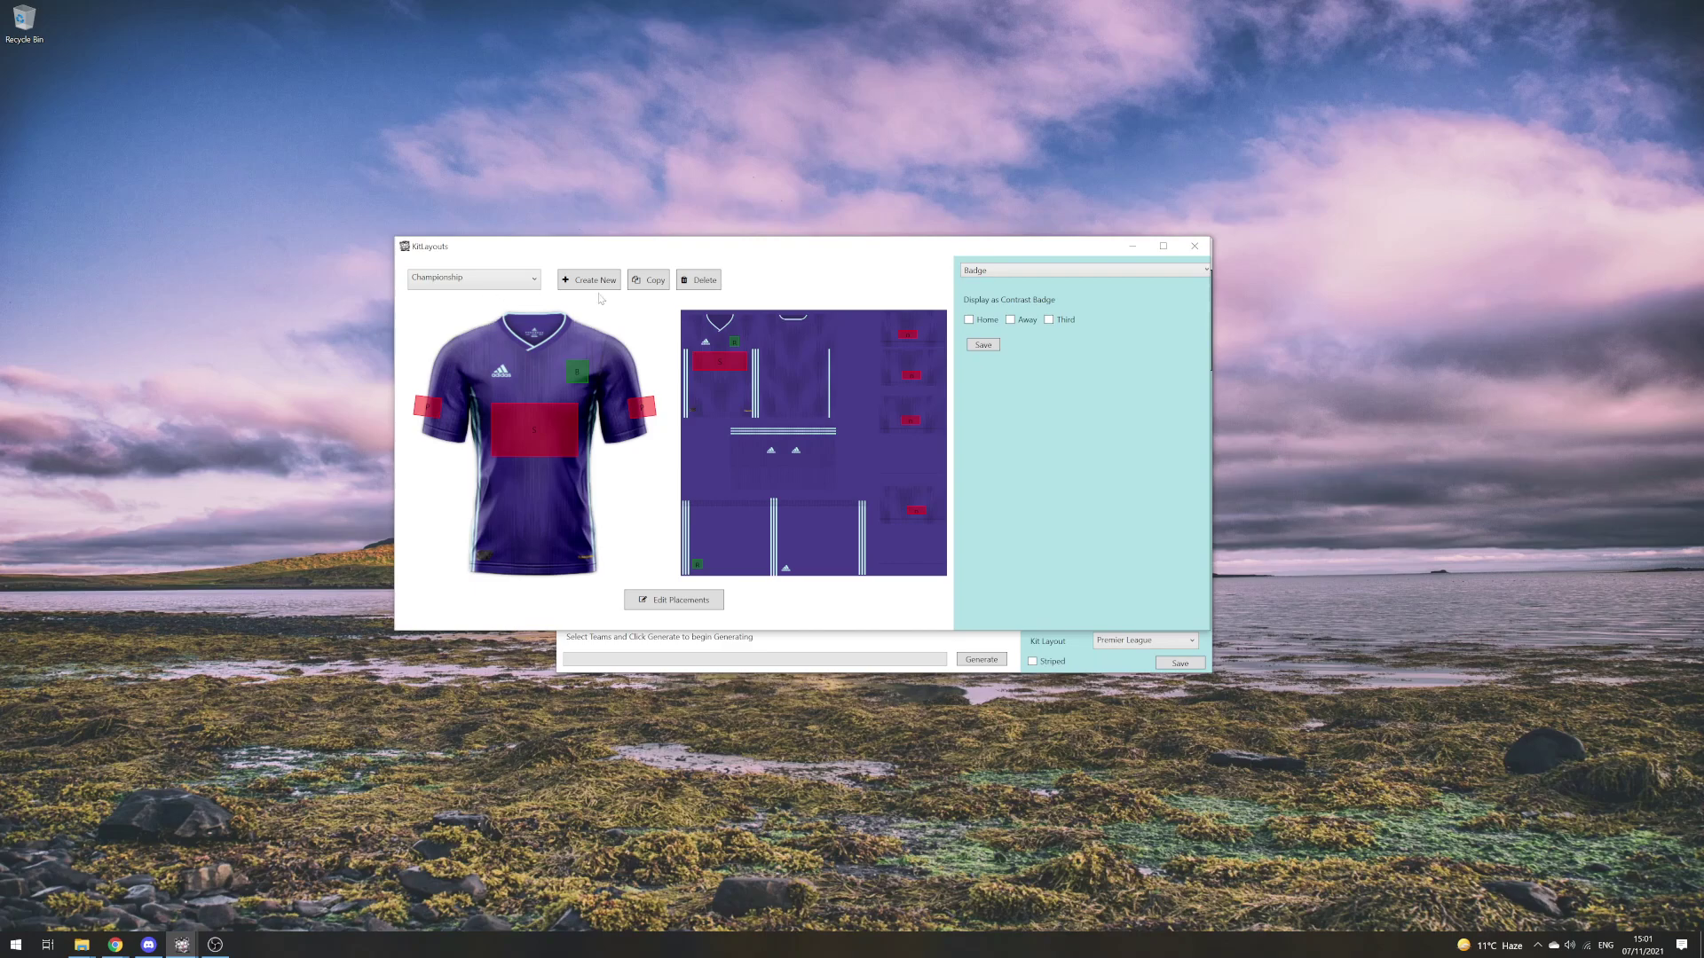
{"action": "left_click", "coordinate": [437, 416]}
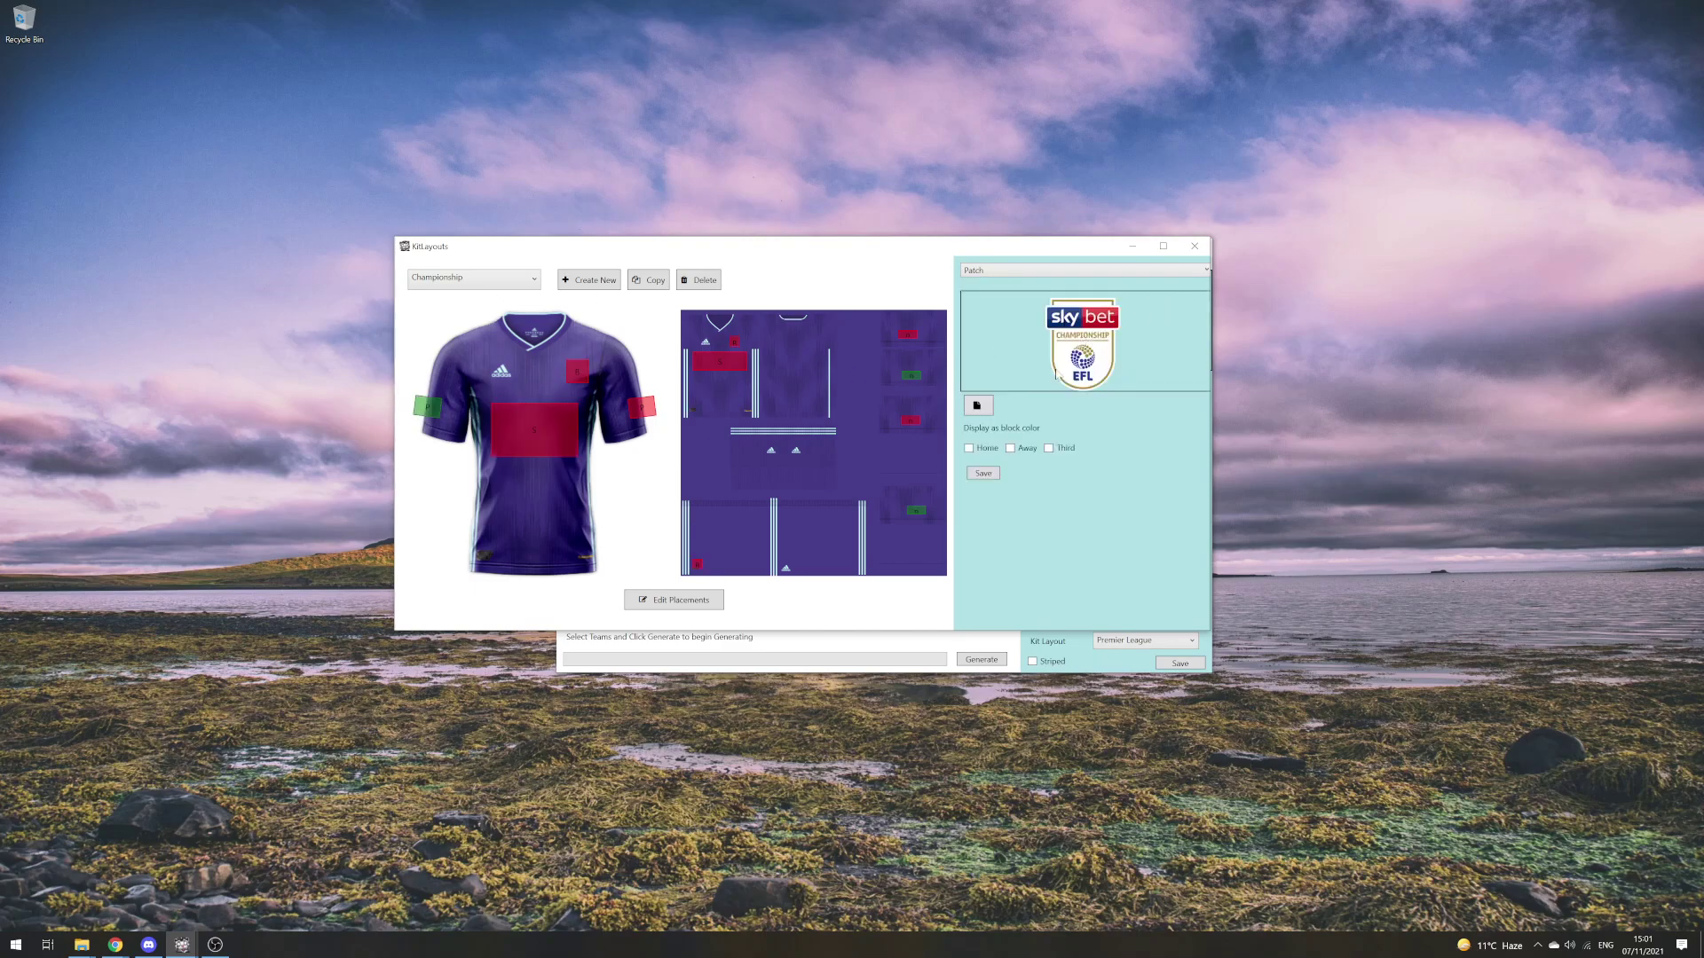
{"action": "left_click", "coordinate": [640, 408]}
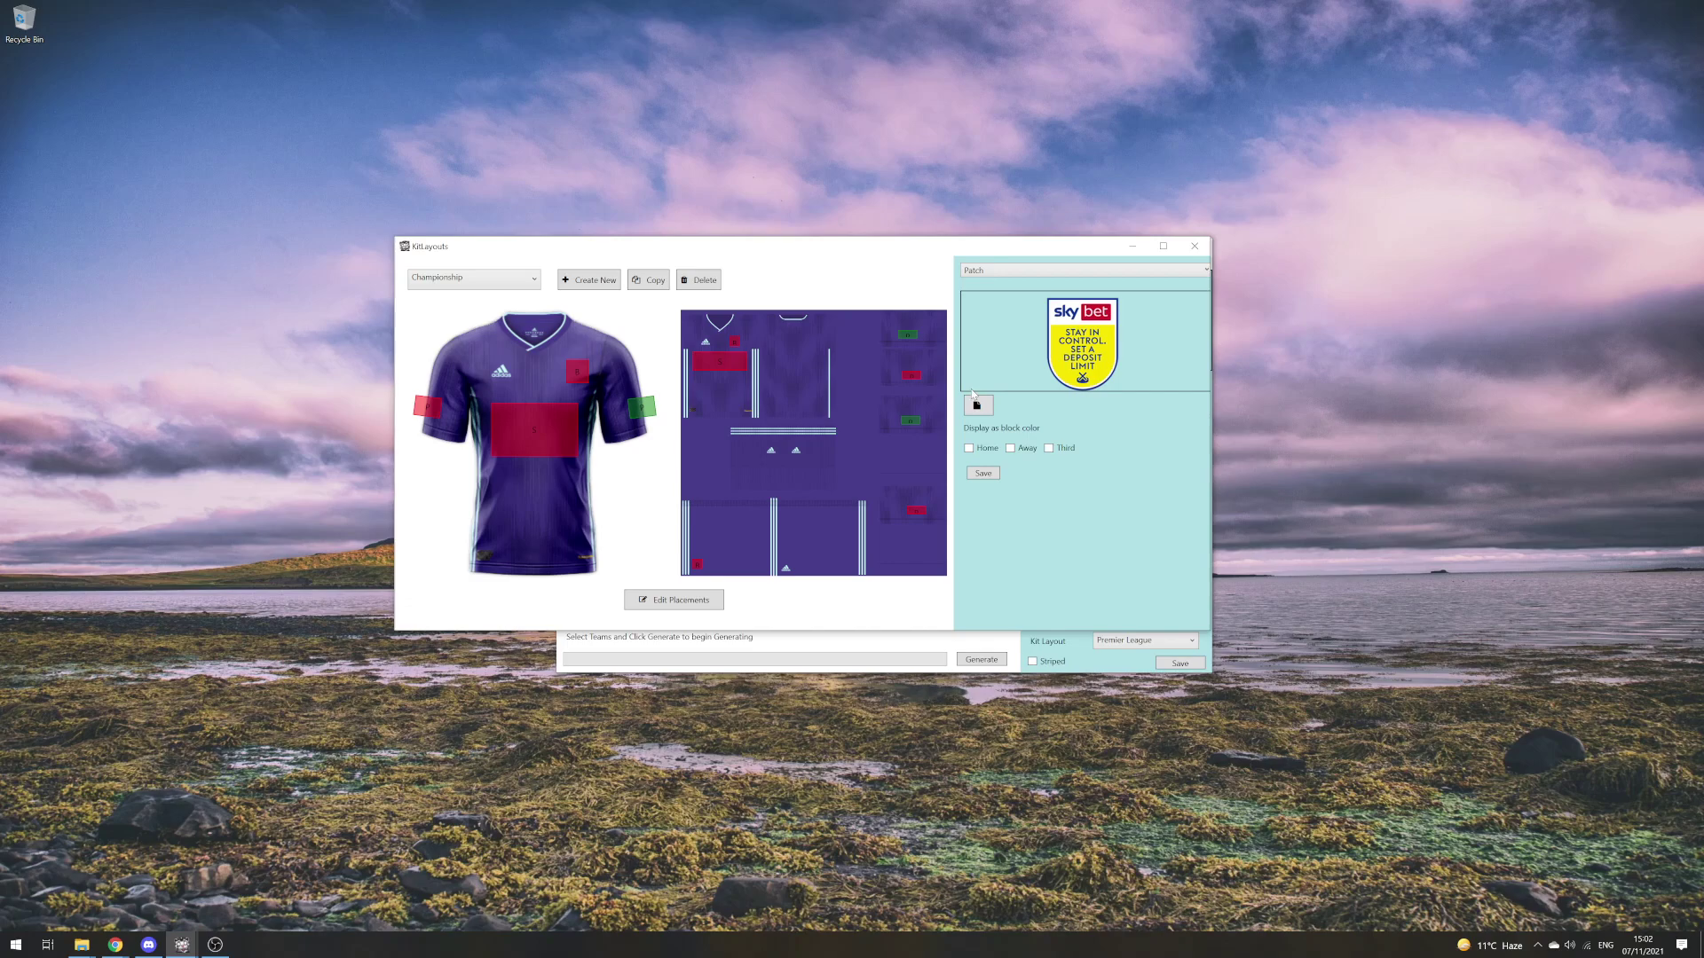
{"action": "left_click", "coordinate": [536, 452]}
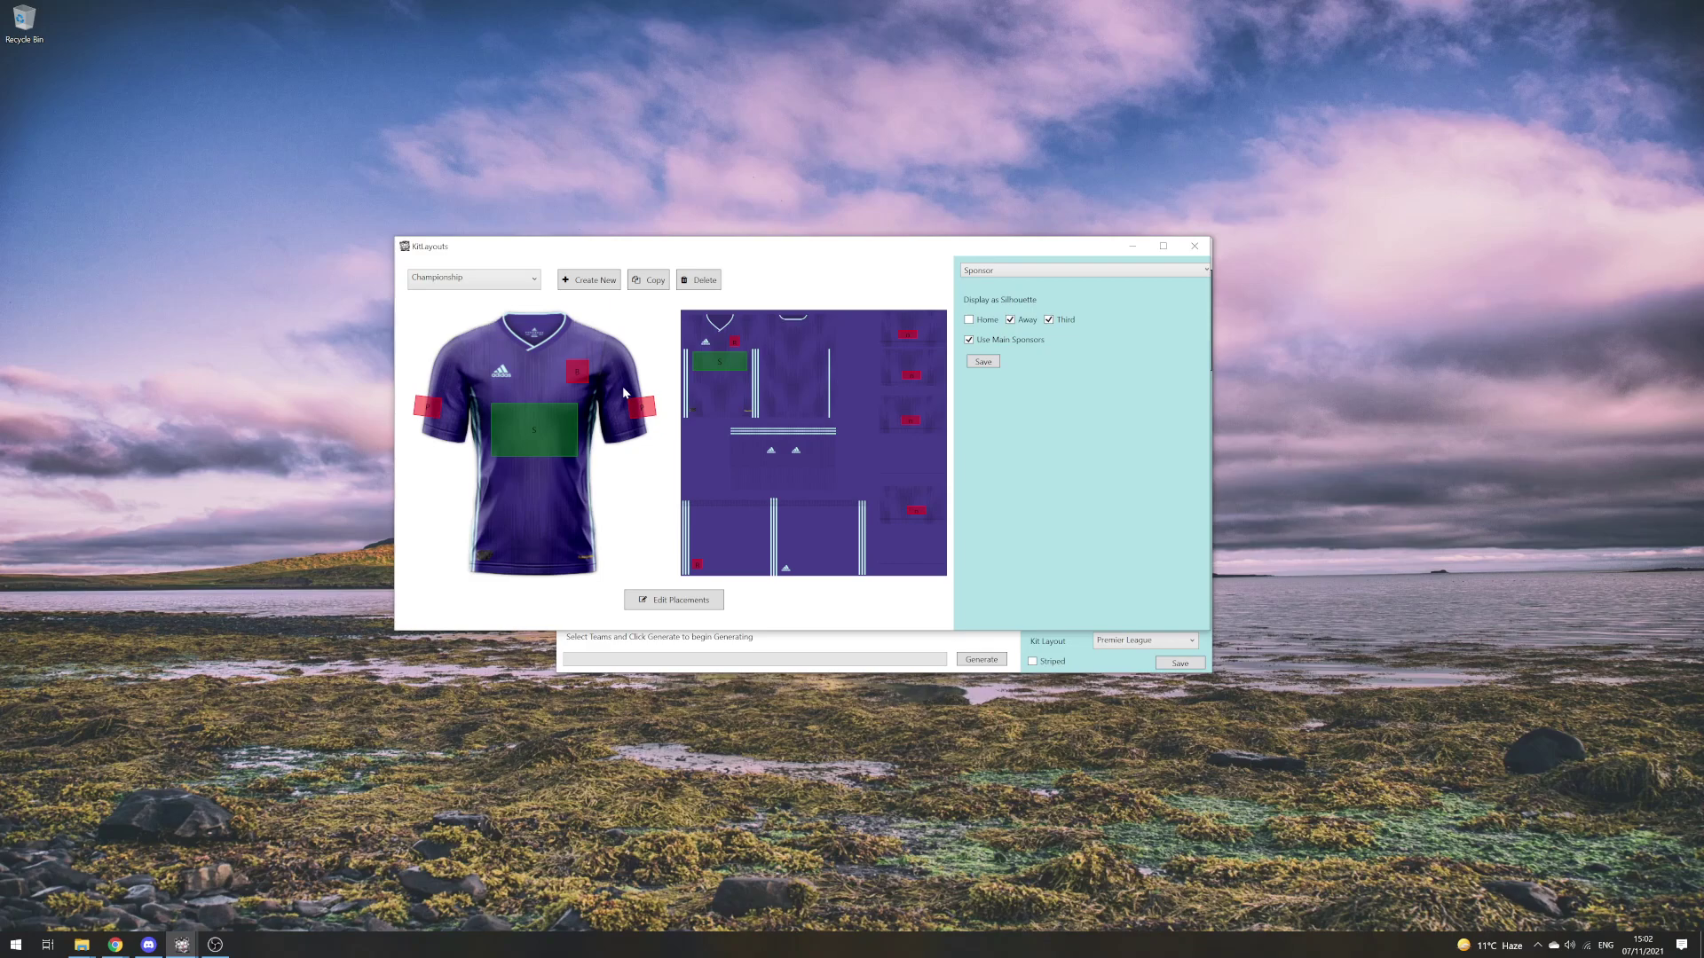
- Review the content types available for the chest placement, keep Sponsor, and close the kit layouts window
{"action": "left_click", "coordinate": [997, 273]}
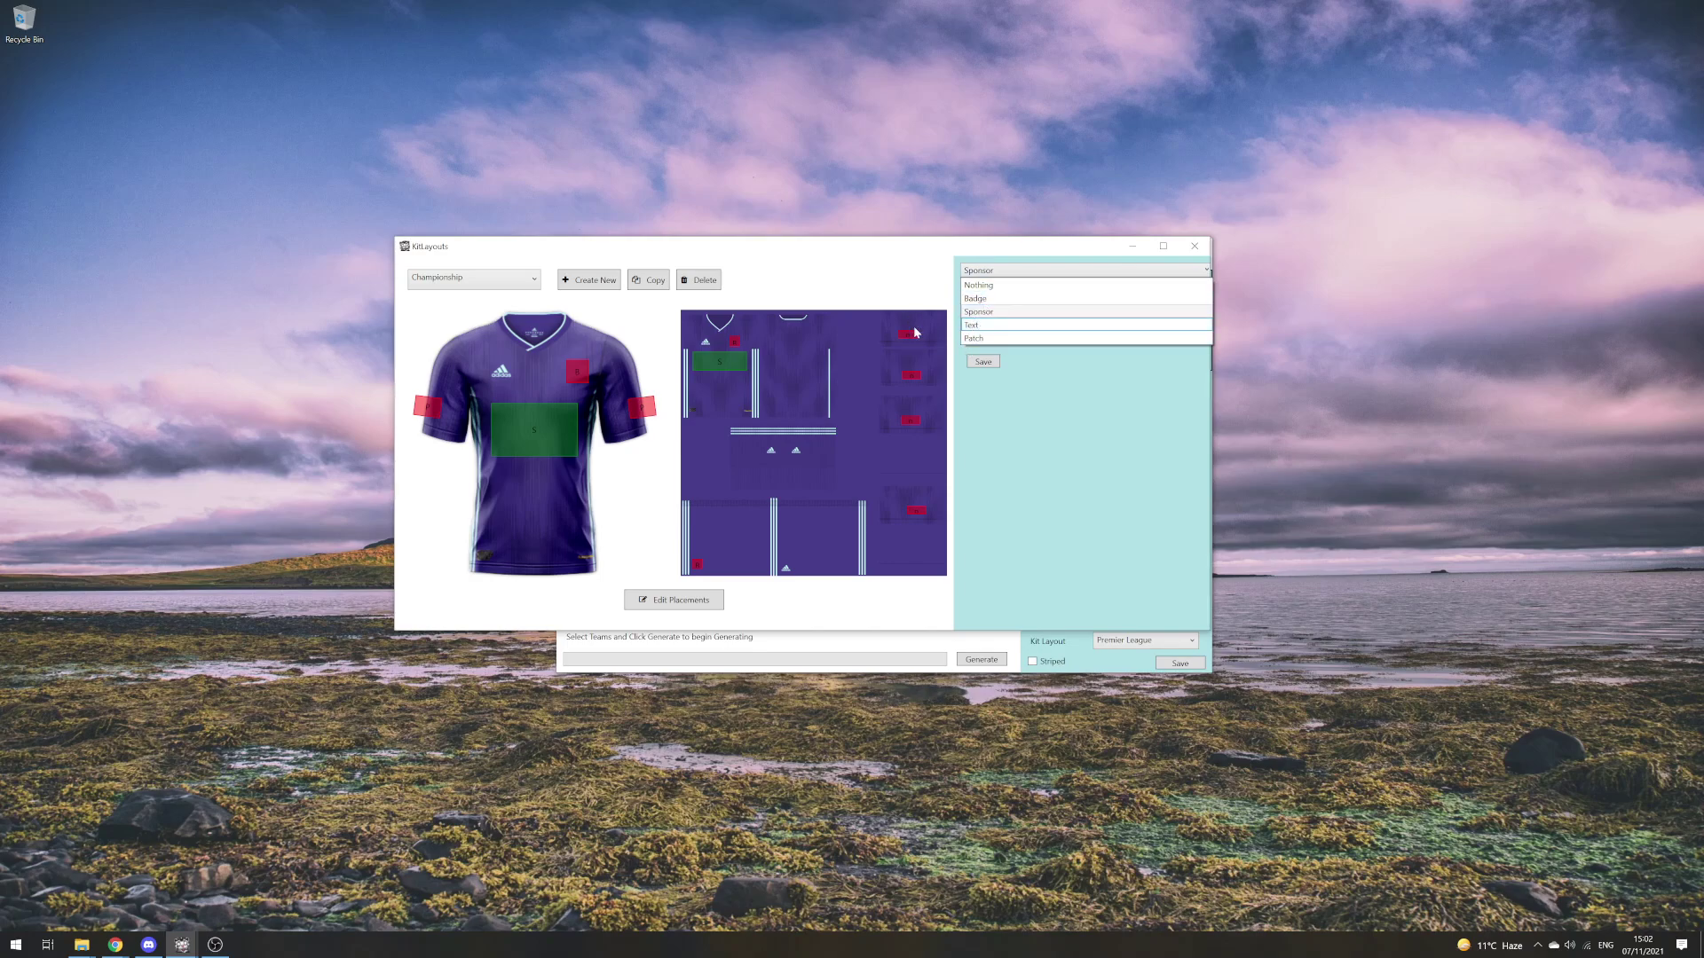
{"action": "key", "text": "Down"}
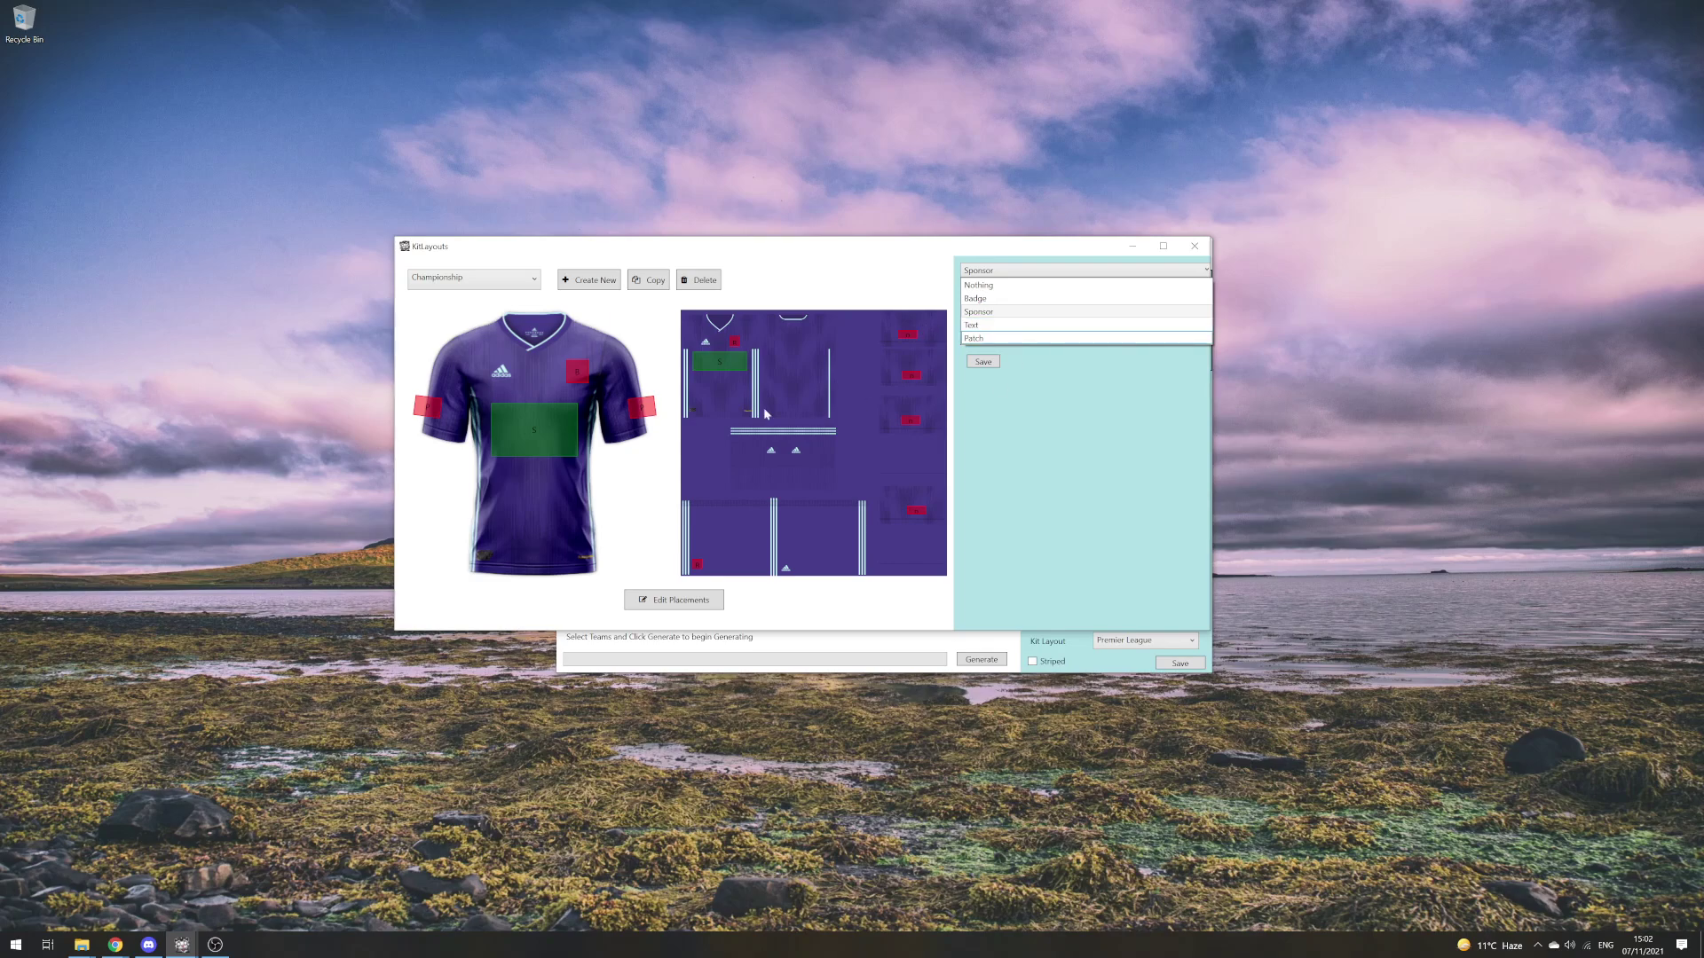
{"action": "left_click", "coordinate": [979, 311]}
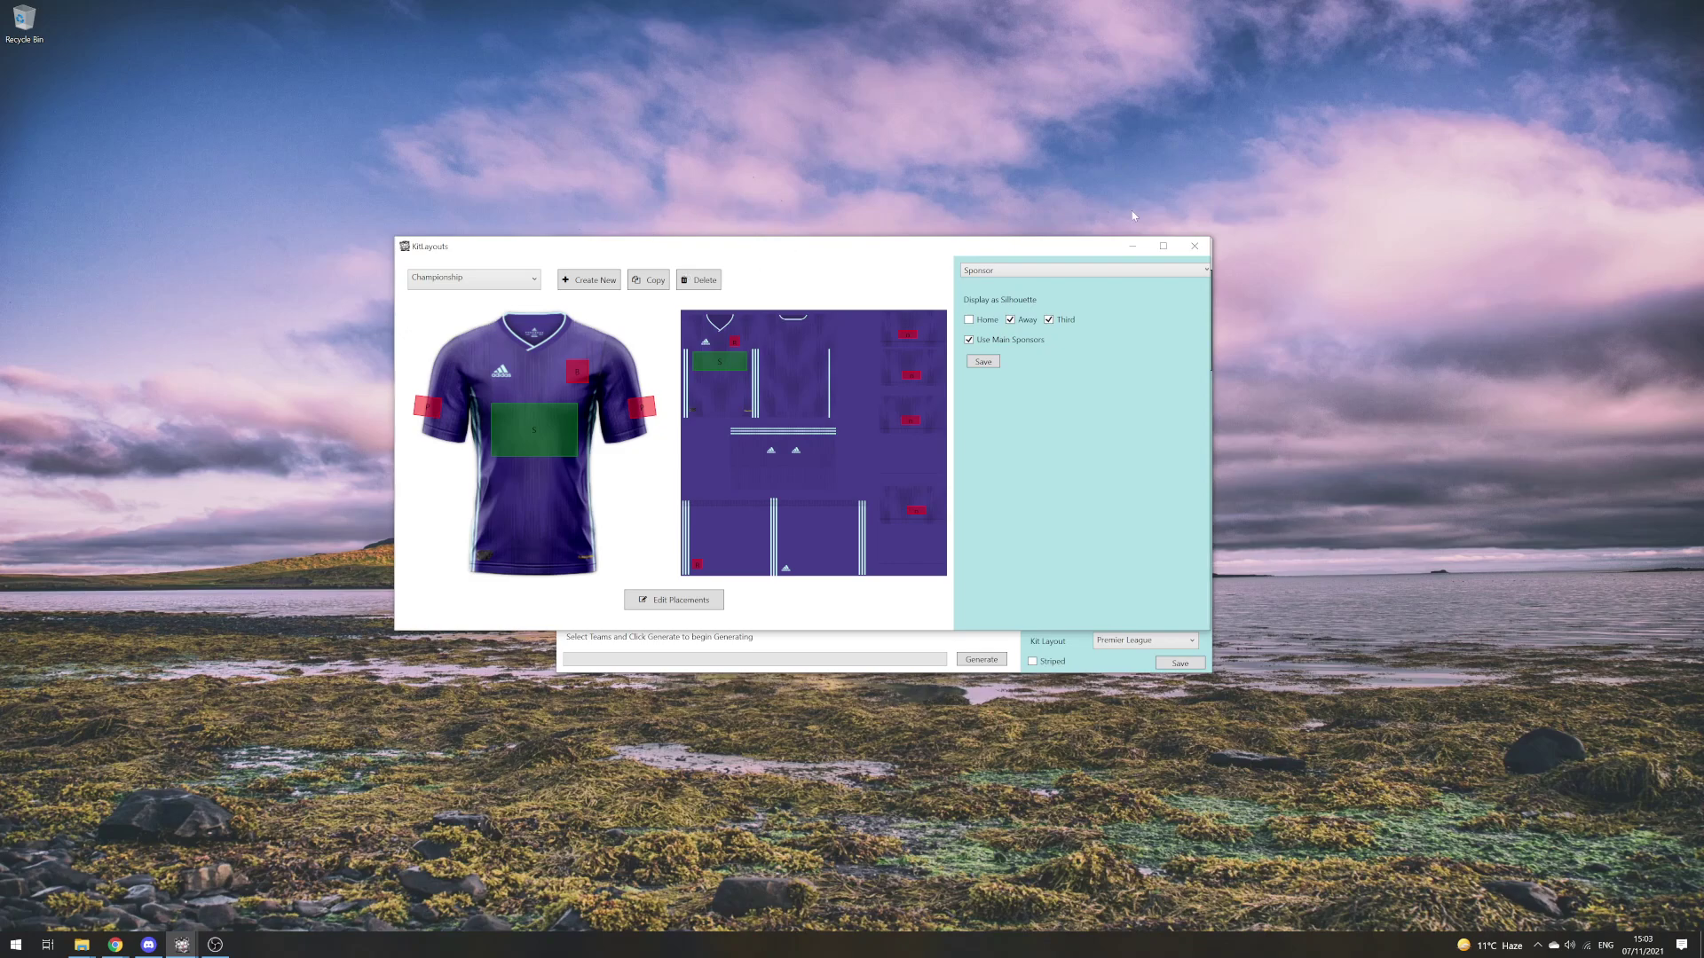
{"action": "left_click", "coordinate": [1187, 244]}
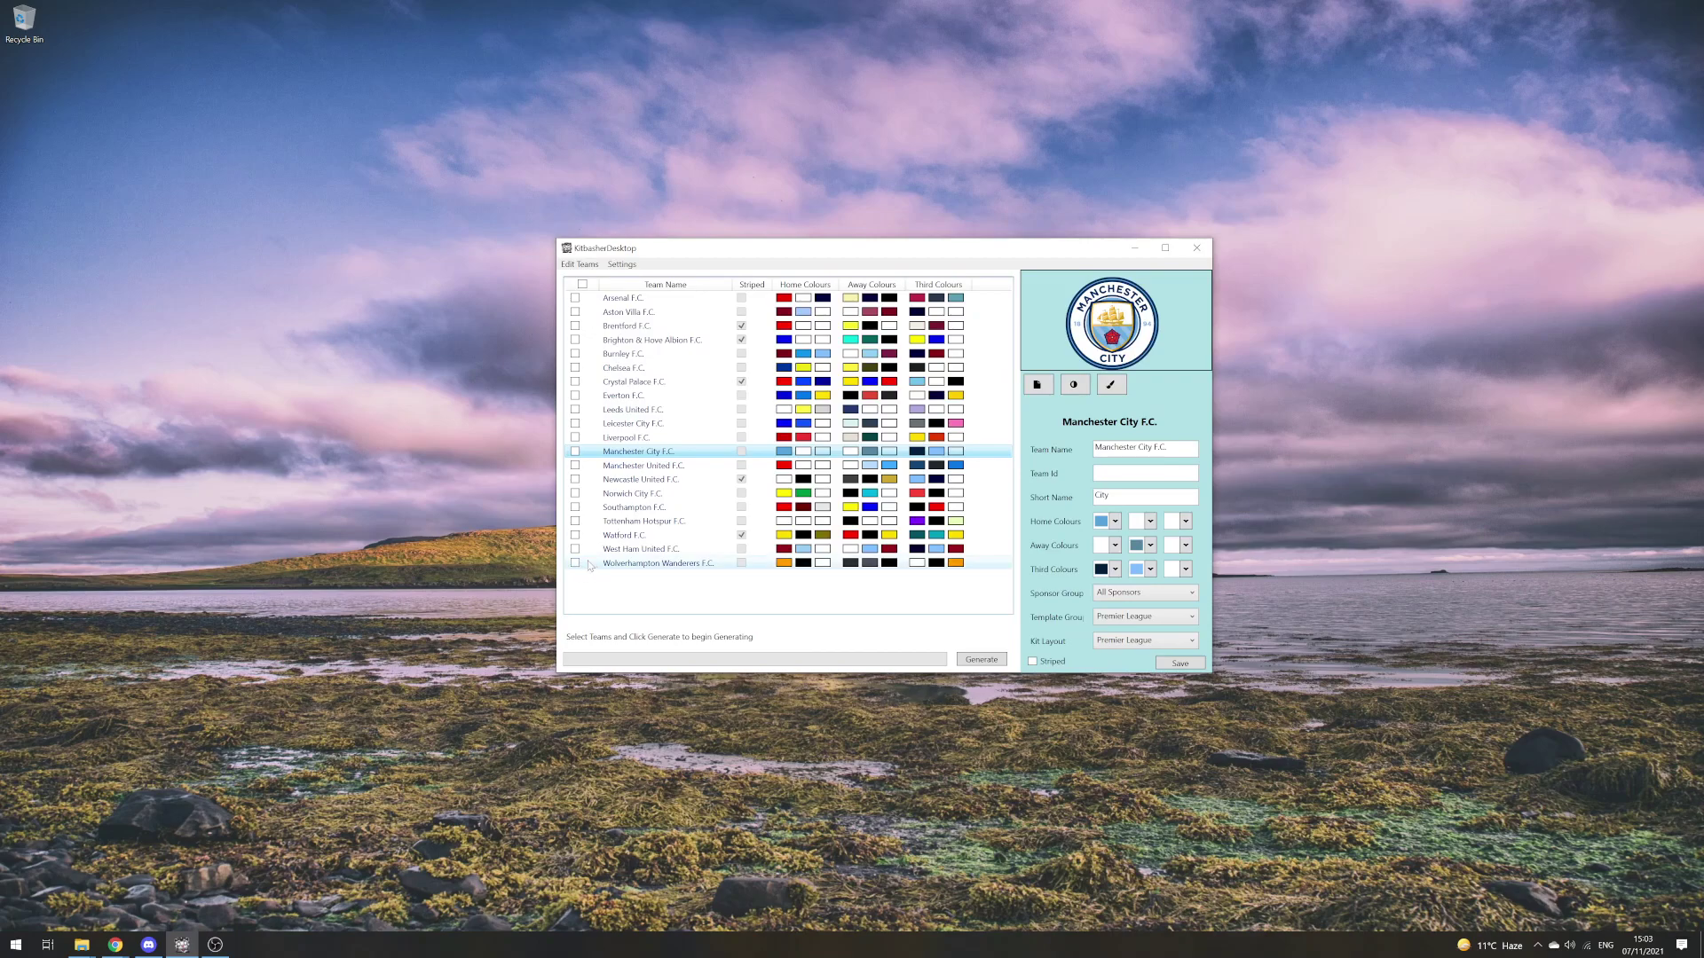
- Check Watford F.C., West Ham United F.C. and Wolverhampton Wanderers F.C. in the team list
{"action": "left_click", "coordinate": [575, 535]}
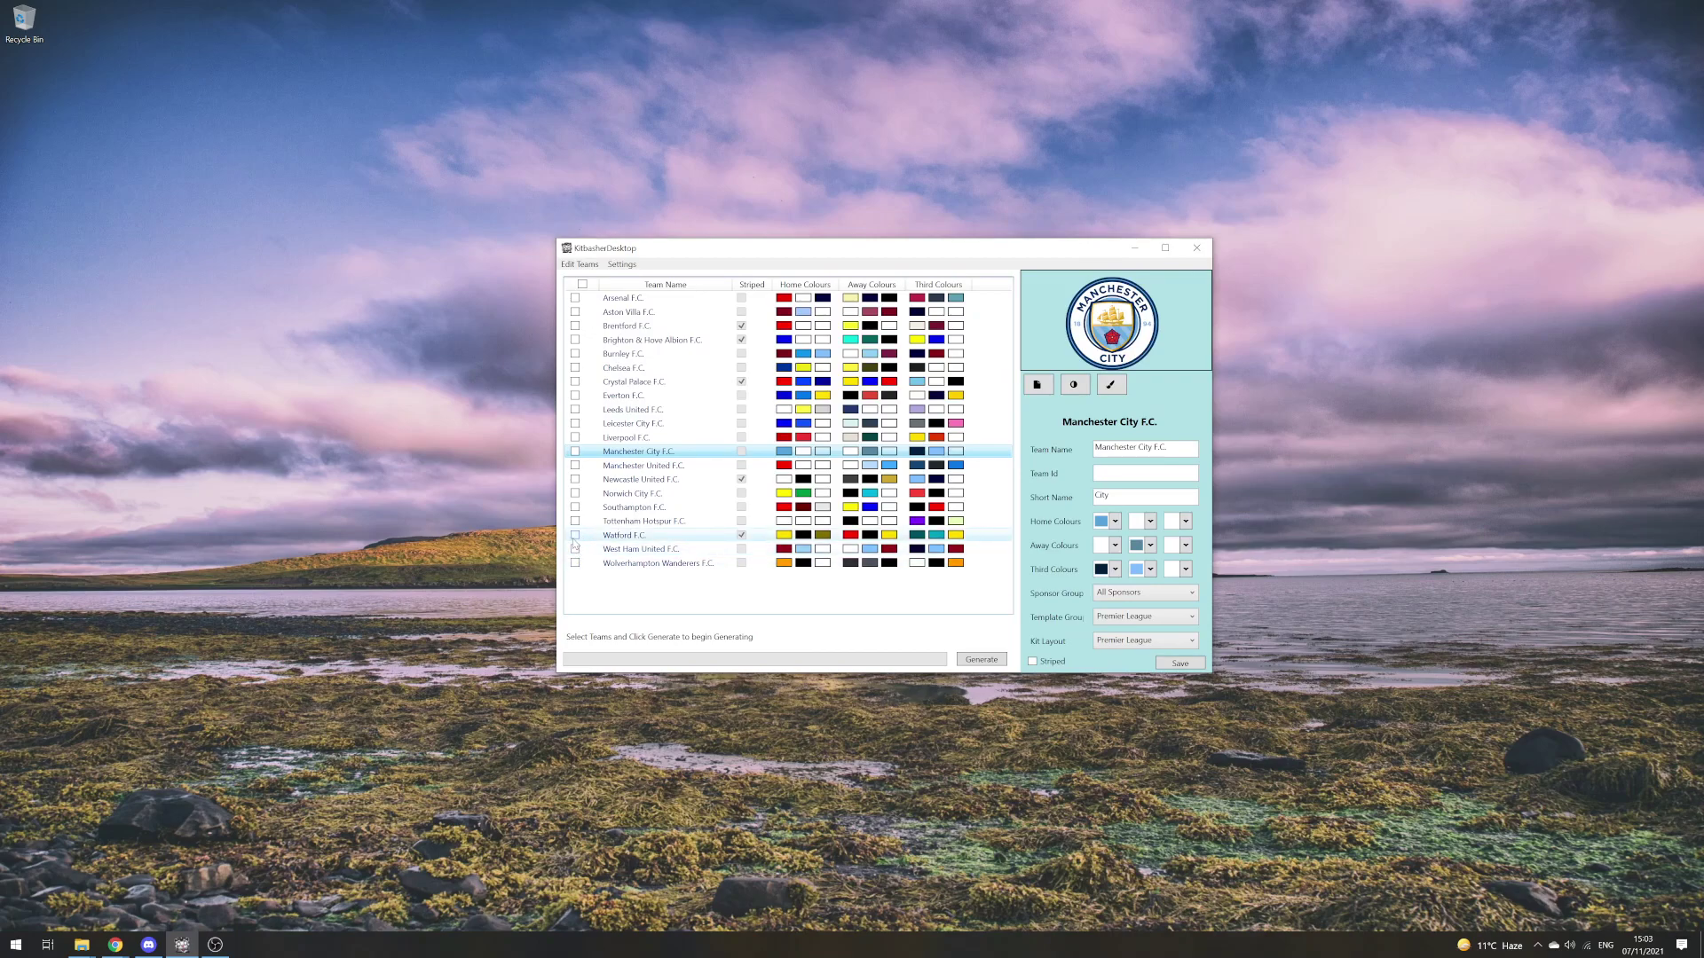
{"action": "left_click", "coordinate": [575, 550]}
{"action": "left_click", "coordinate": [575, 562]}
- Assign the Championship kit layout to Watford F.C., save the team, and reopen its details to verify
{"action": "left_click", "coordinate": [635, 537]}
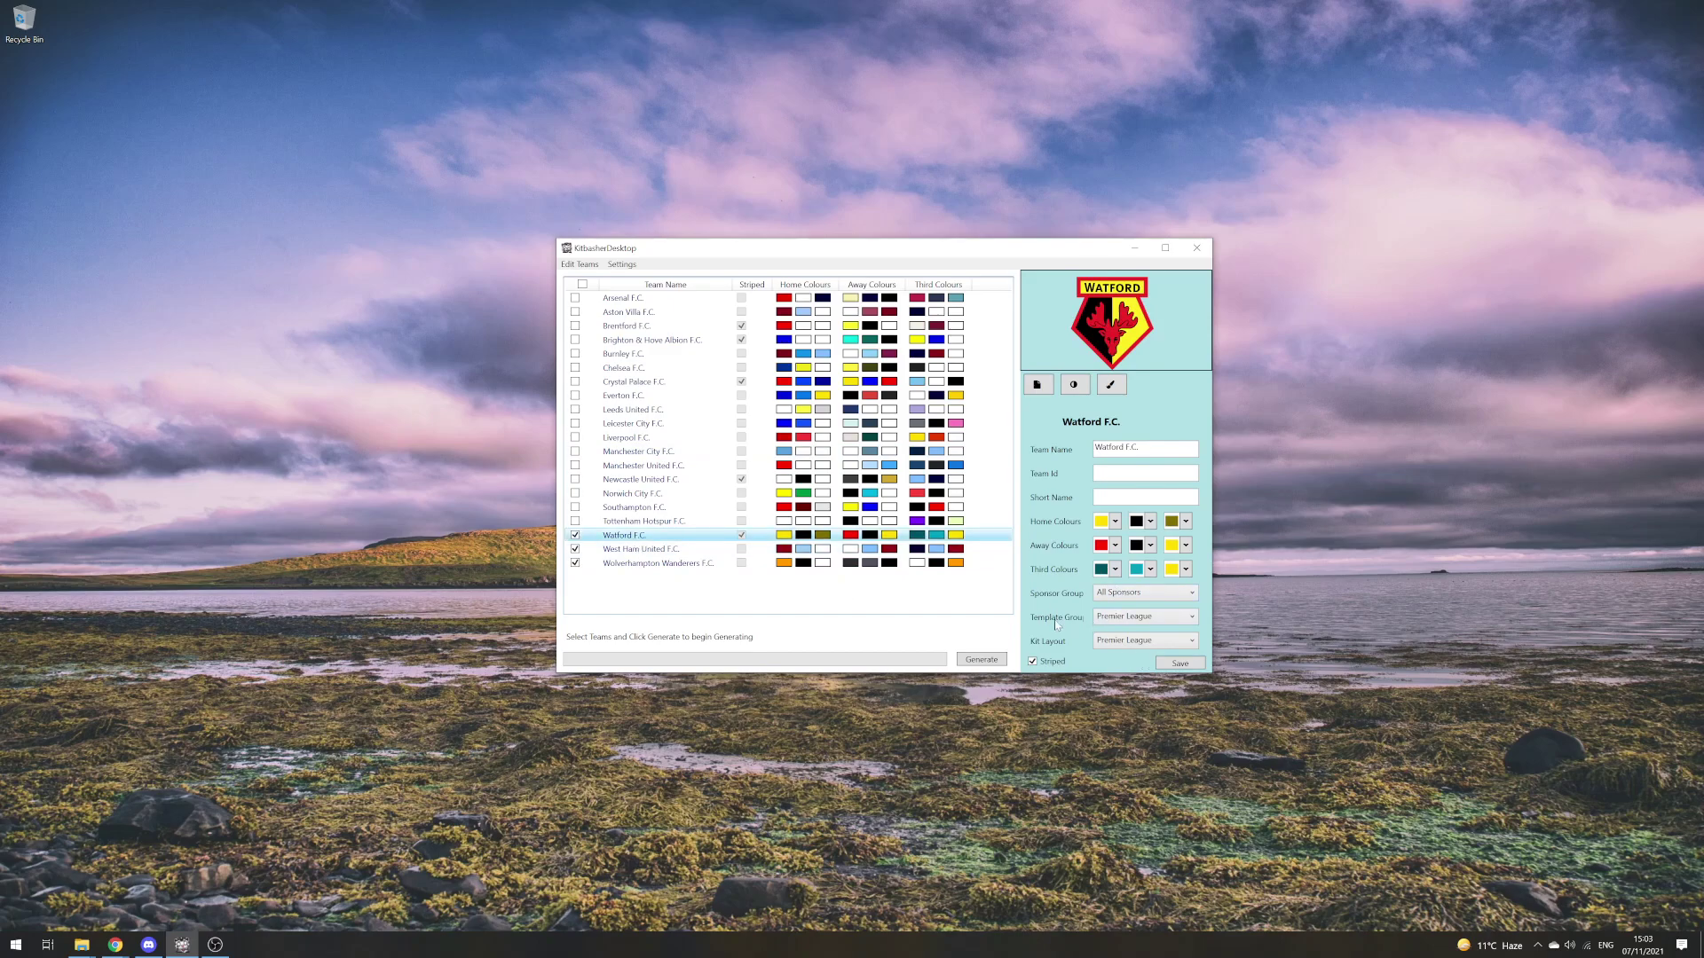
{"action": "left_click", "coordinate": [1128, 646]}
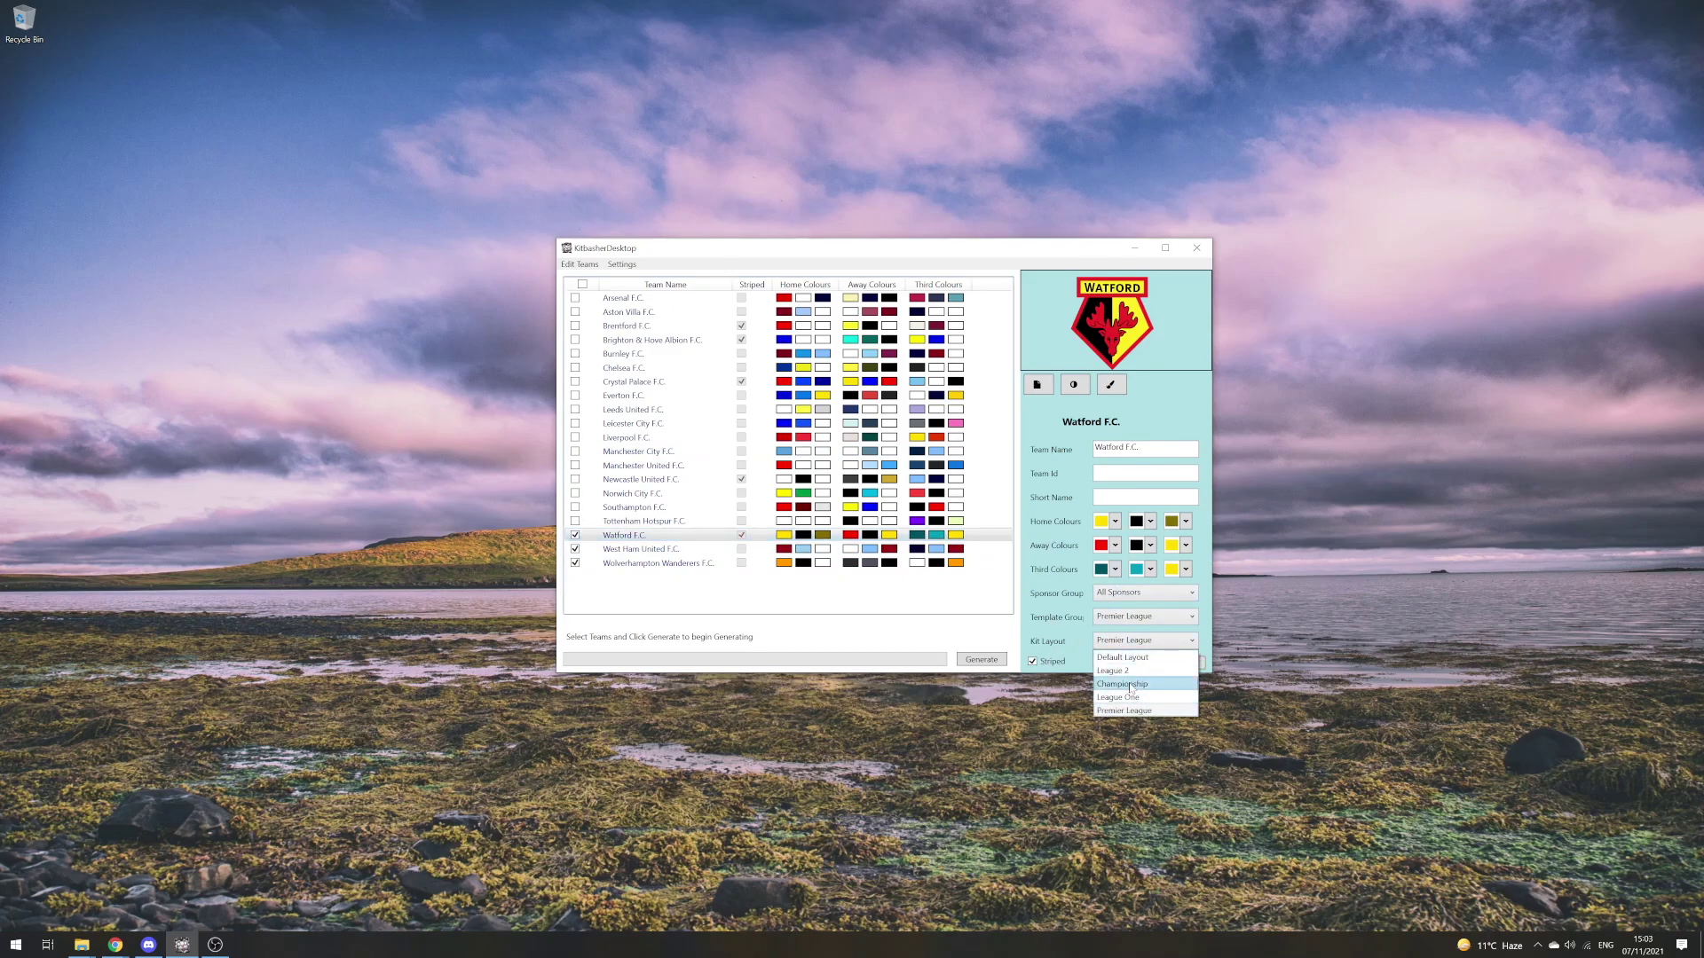
{"action": "left_click", "coordinate": [1131, 685]}
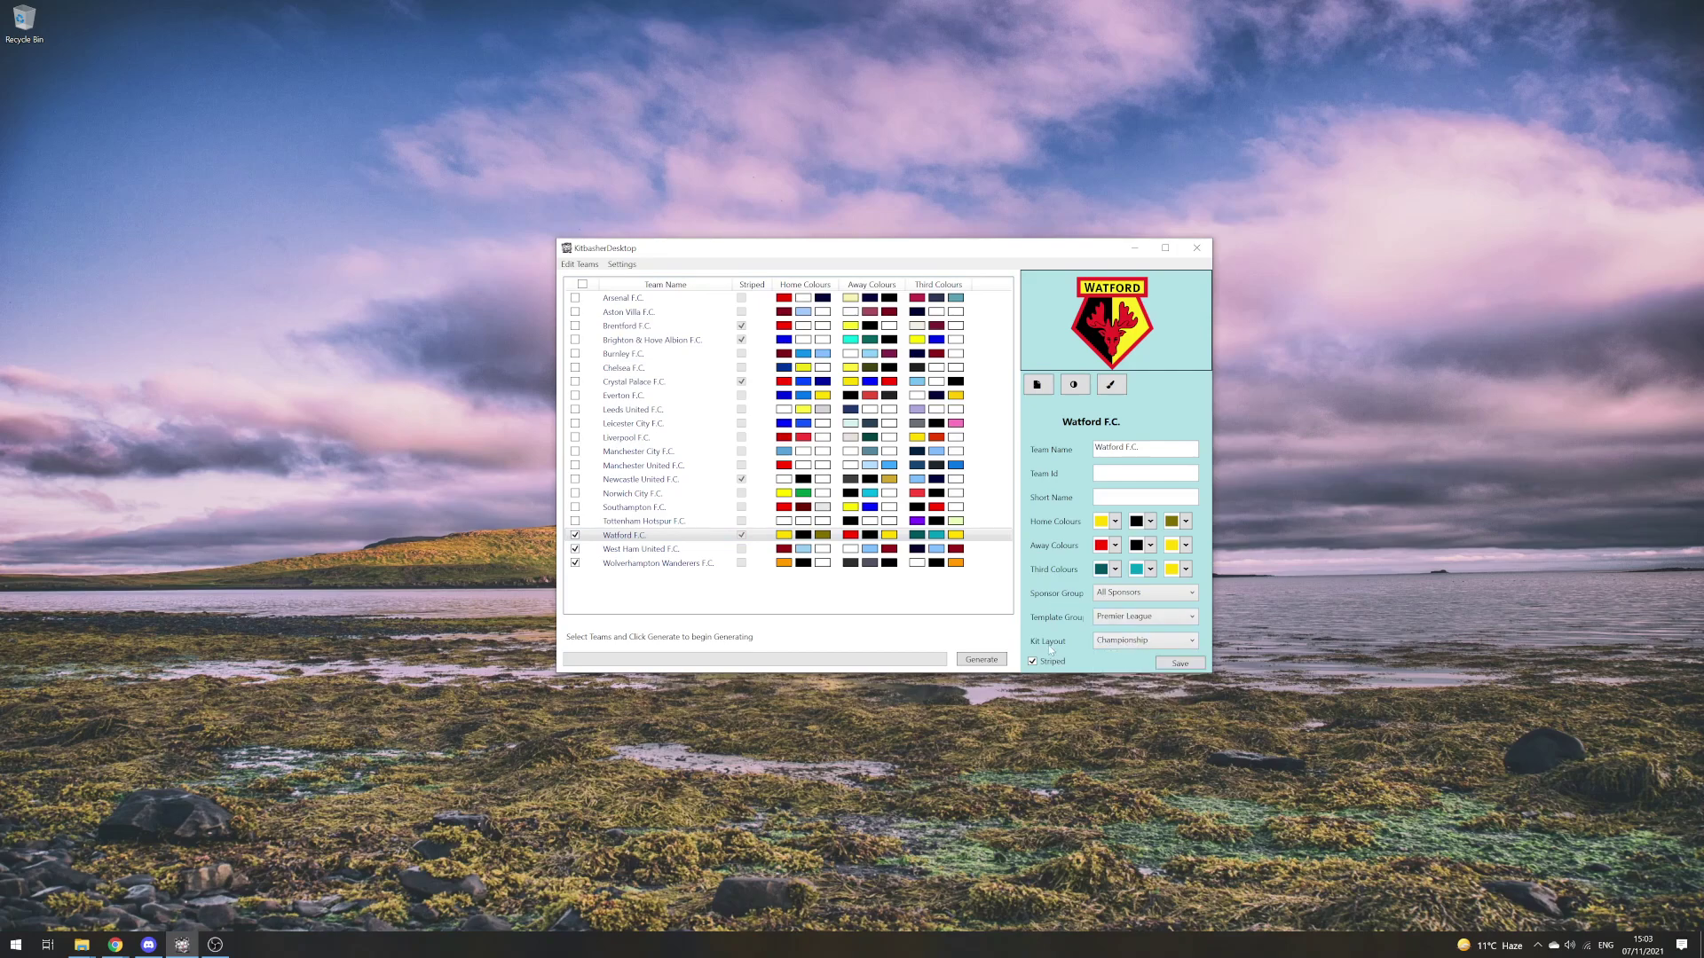
{"action": "left_click", "coordinate": [1177, 665]}
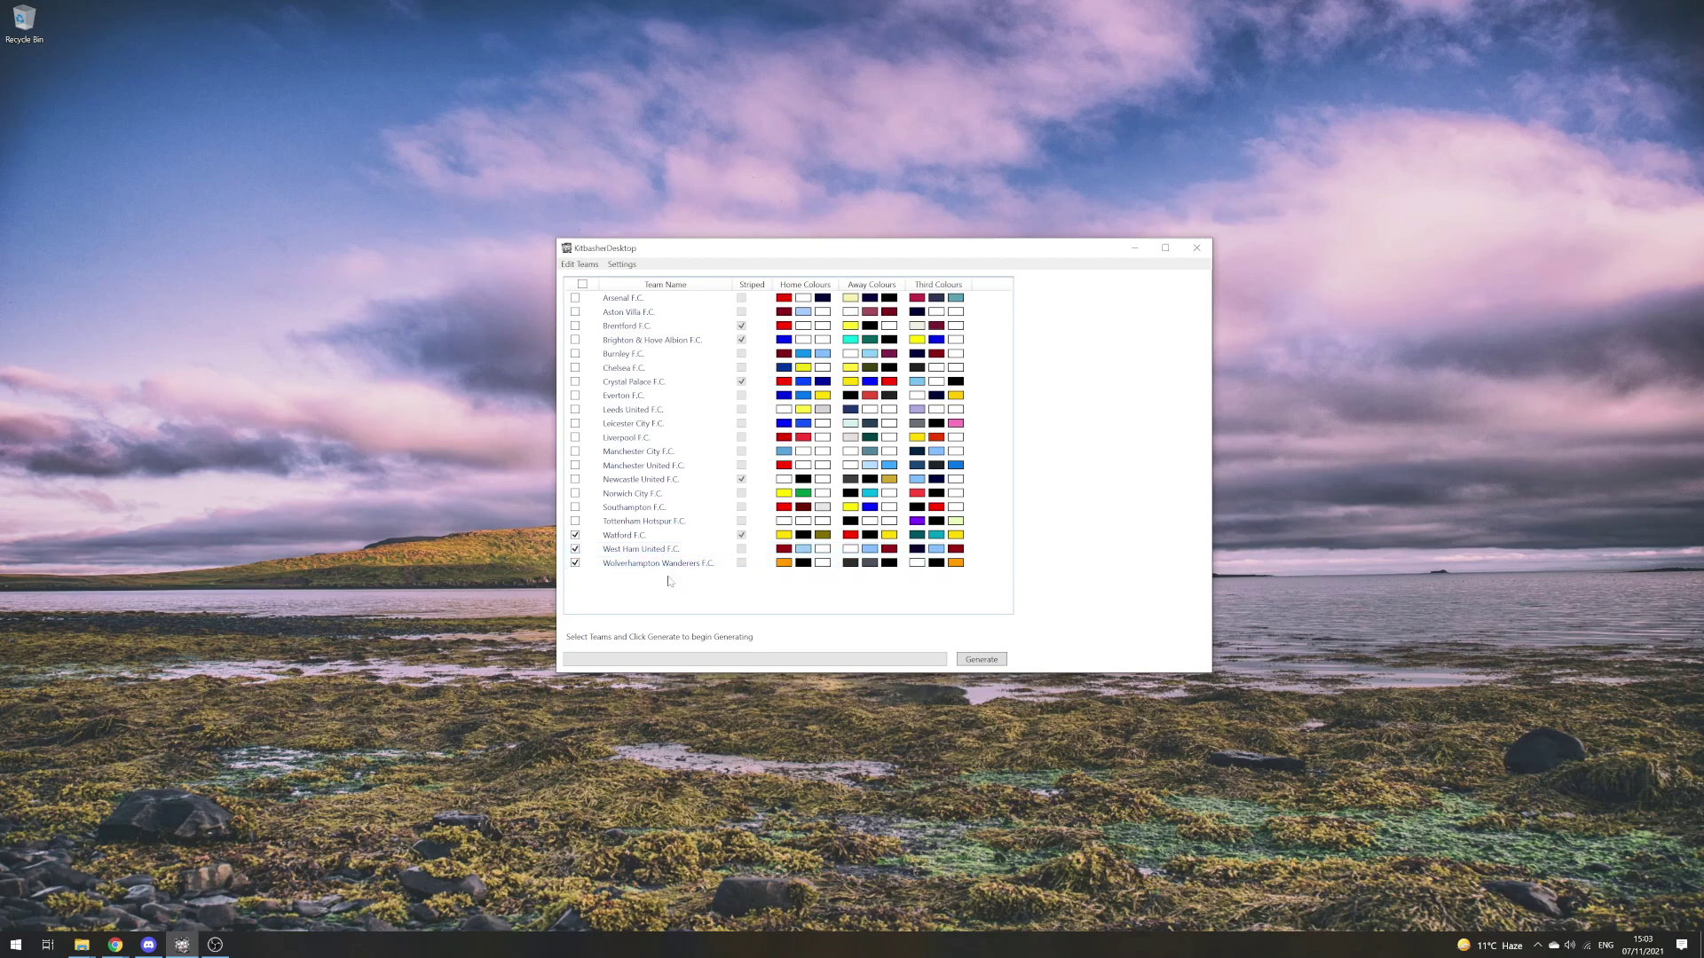
{"action": "left_click", "coordinate": [635, 539]}
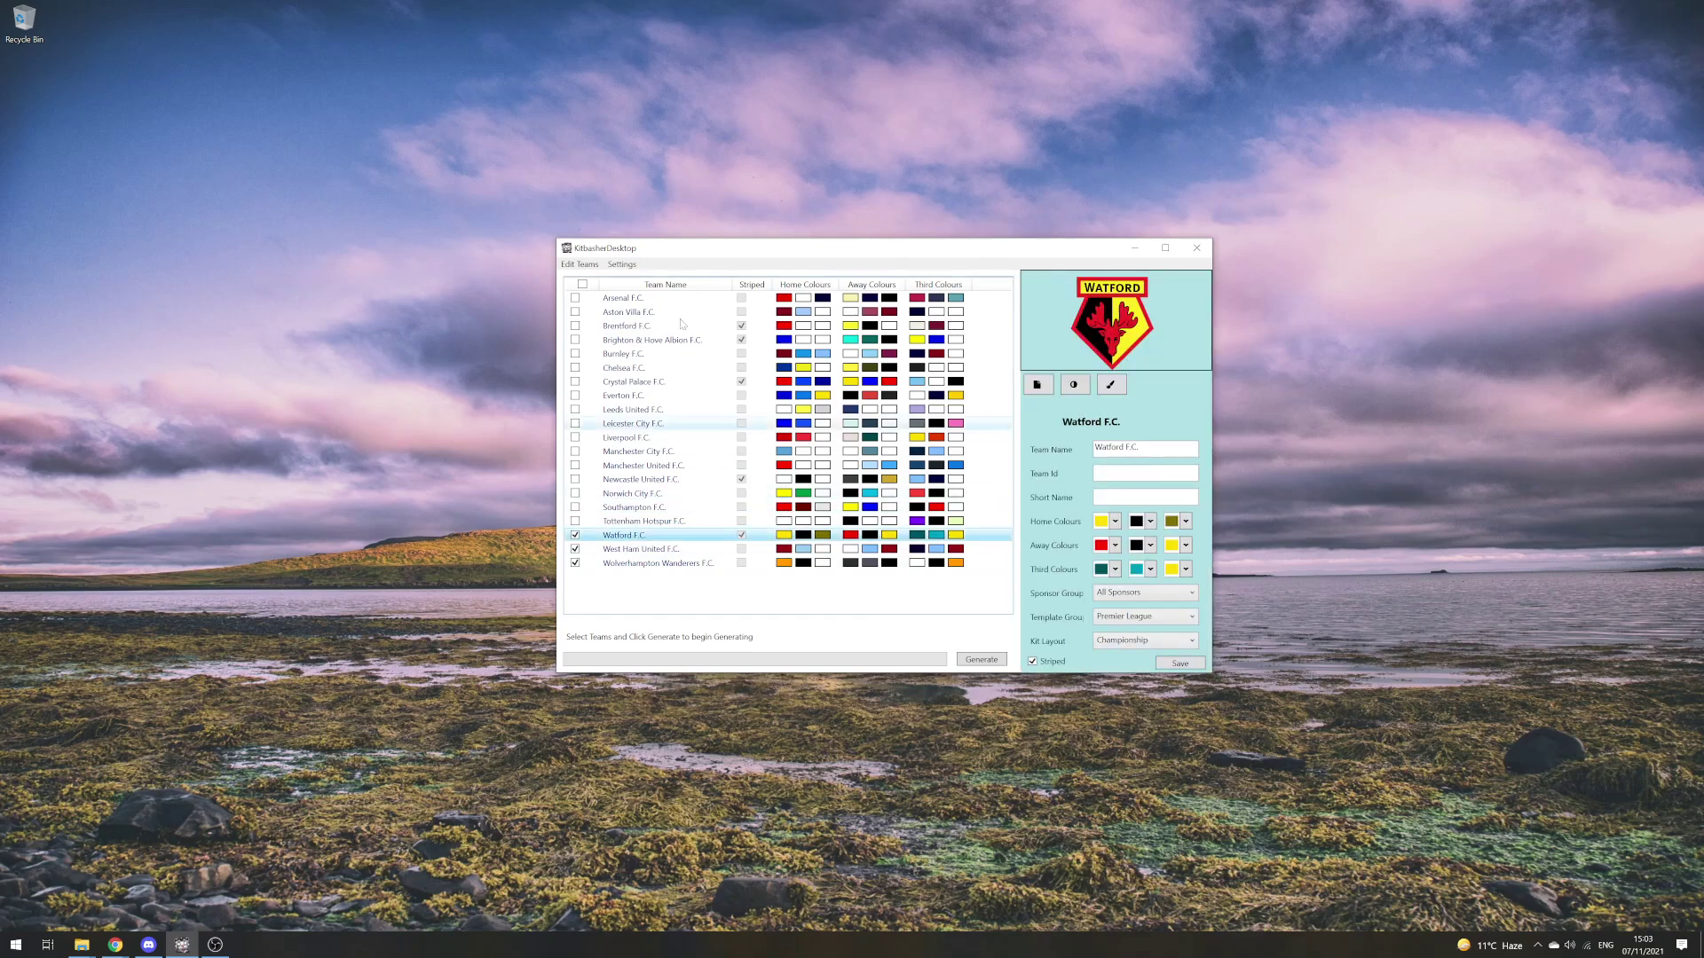
- Bulk edit the three checked teams to use the Championship kit layout, and verify it on West Ham and Wolverhampton
{"action": "left_click", "coordinate": [576, 264]}
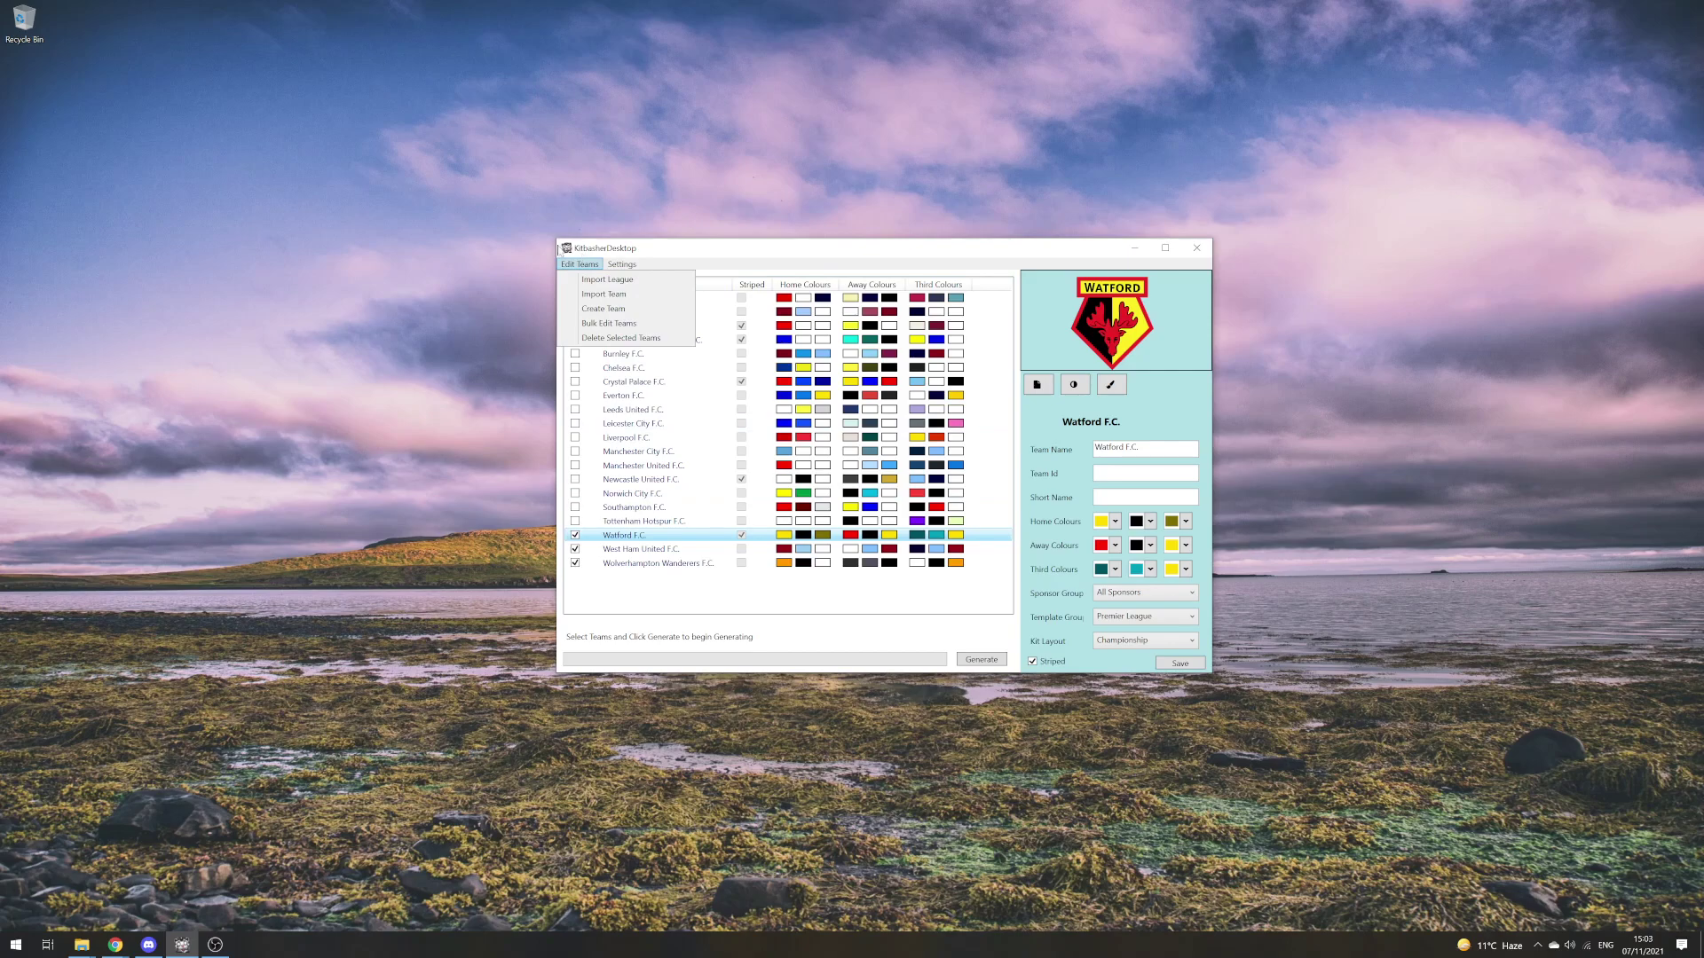
{"action": "left_click", "coordinate": [625, 324]}
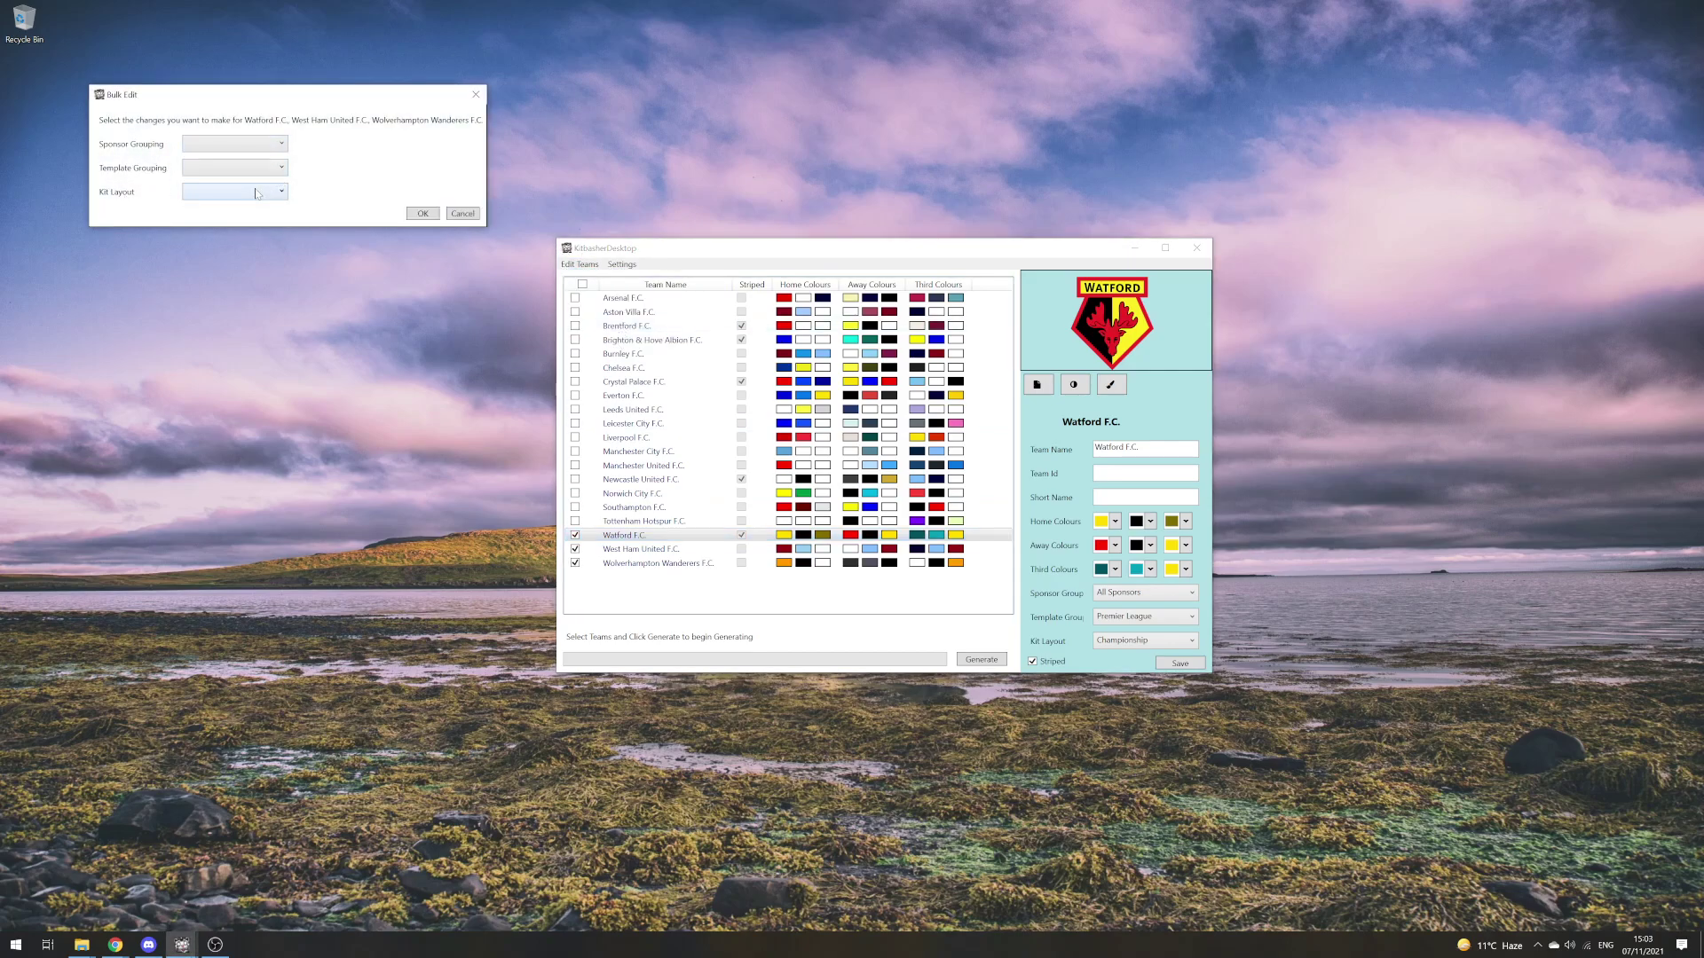
{"action": "left_click", "coordinate": [221, 193]}
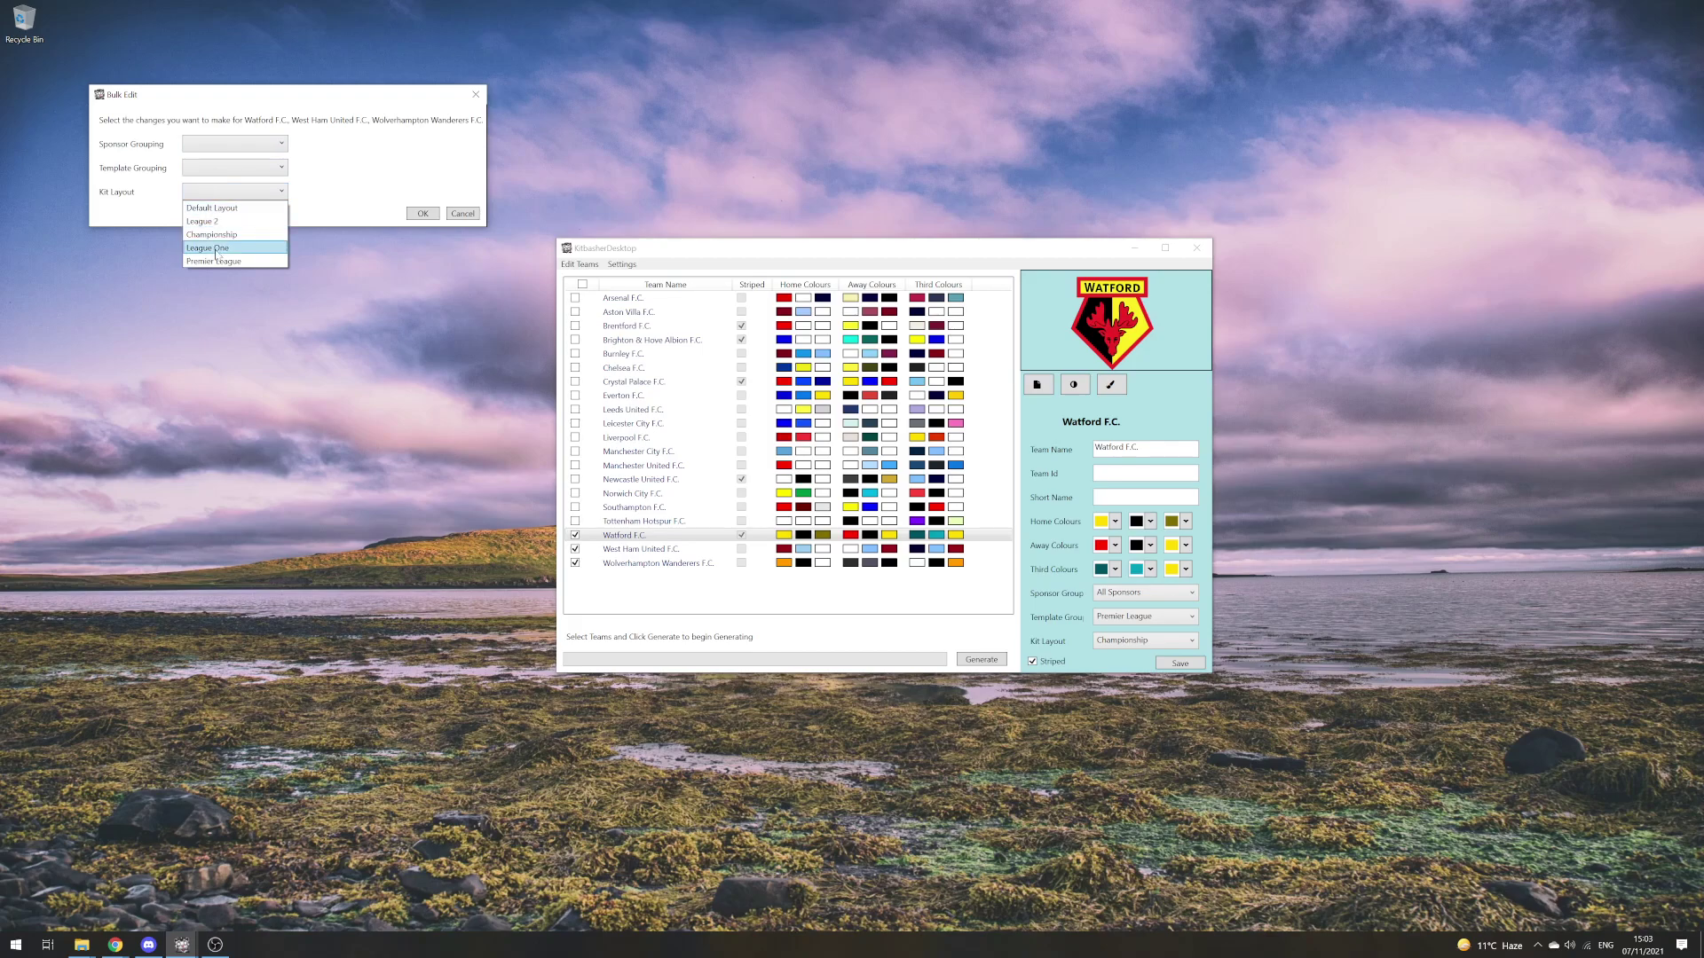
{"action": "left_click", "coordinate": [213, 235]}
{"action": "left_click", "coordinate": [422, 215]}
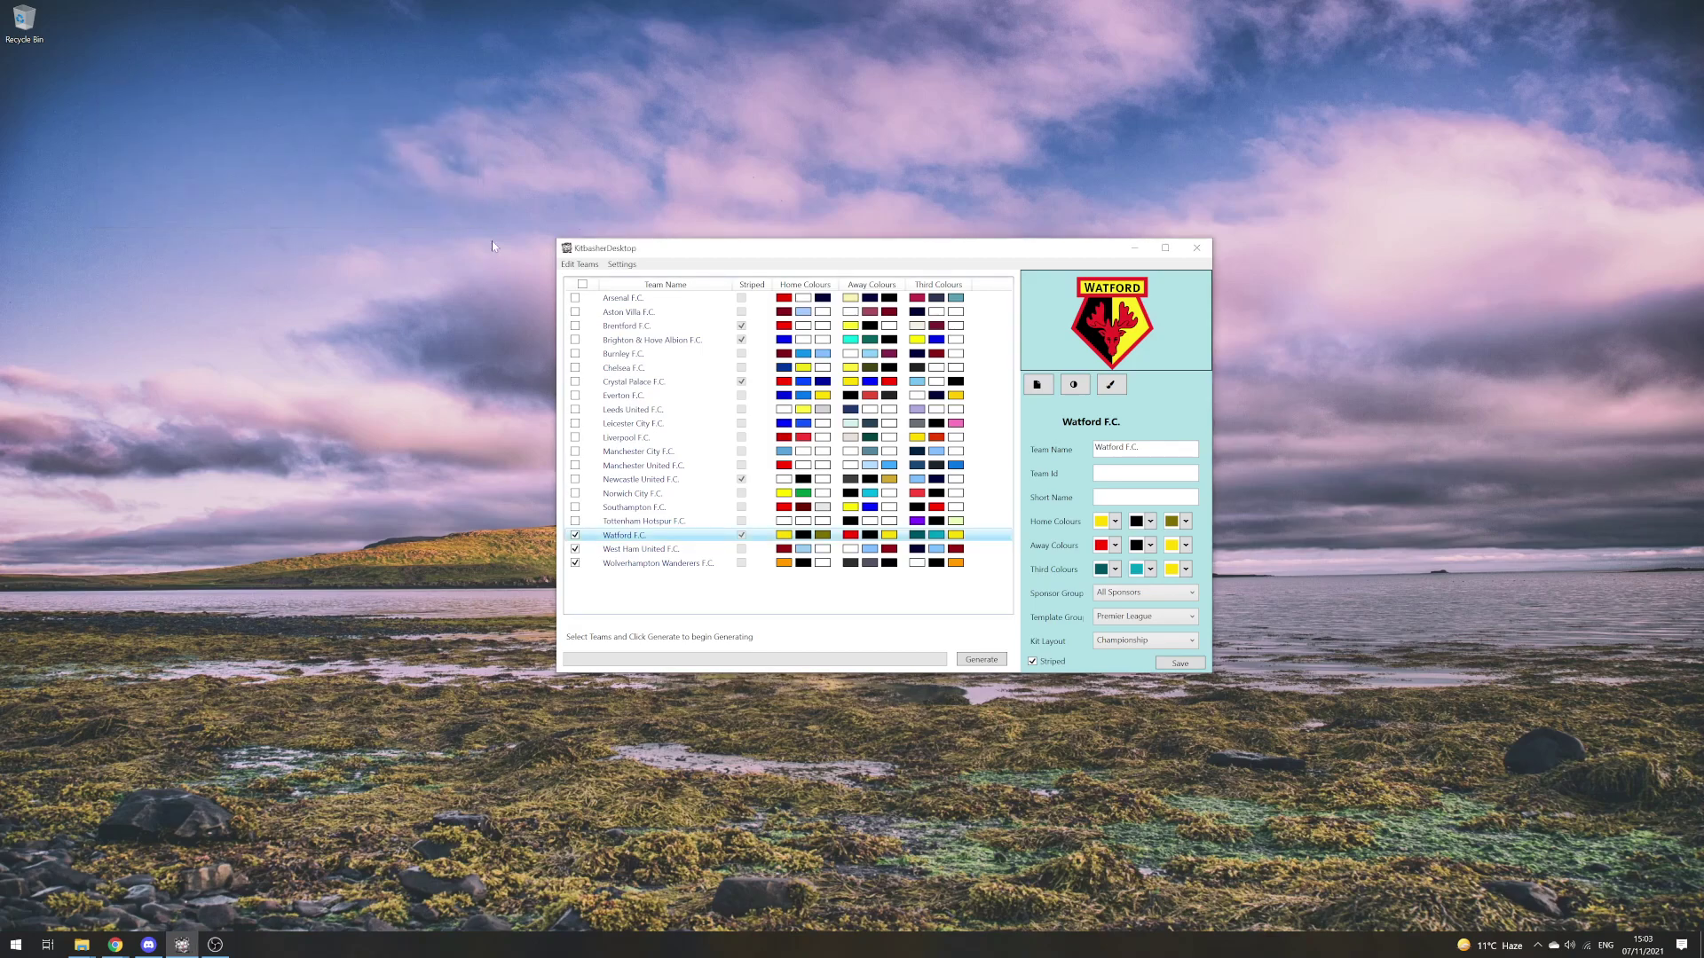
{"action": "left_click", "coordinate": [644, 549]}
{"action": "left_click", "coordinate": [653, 565]}
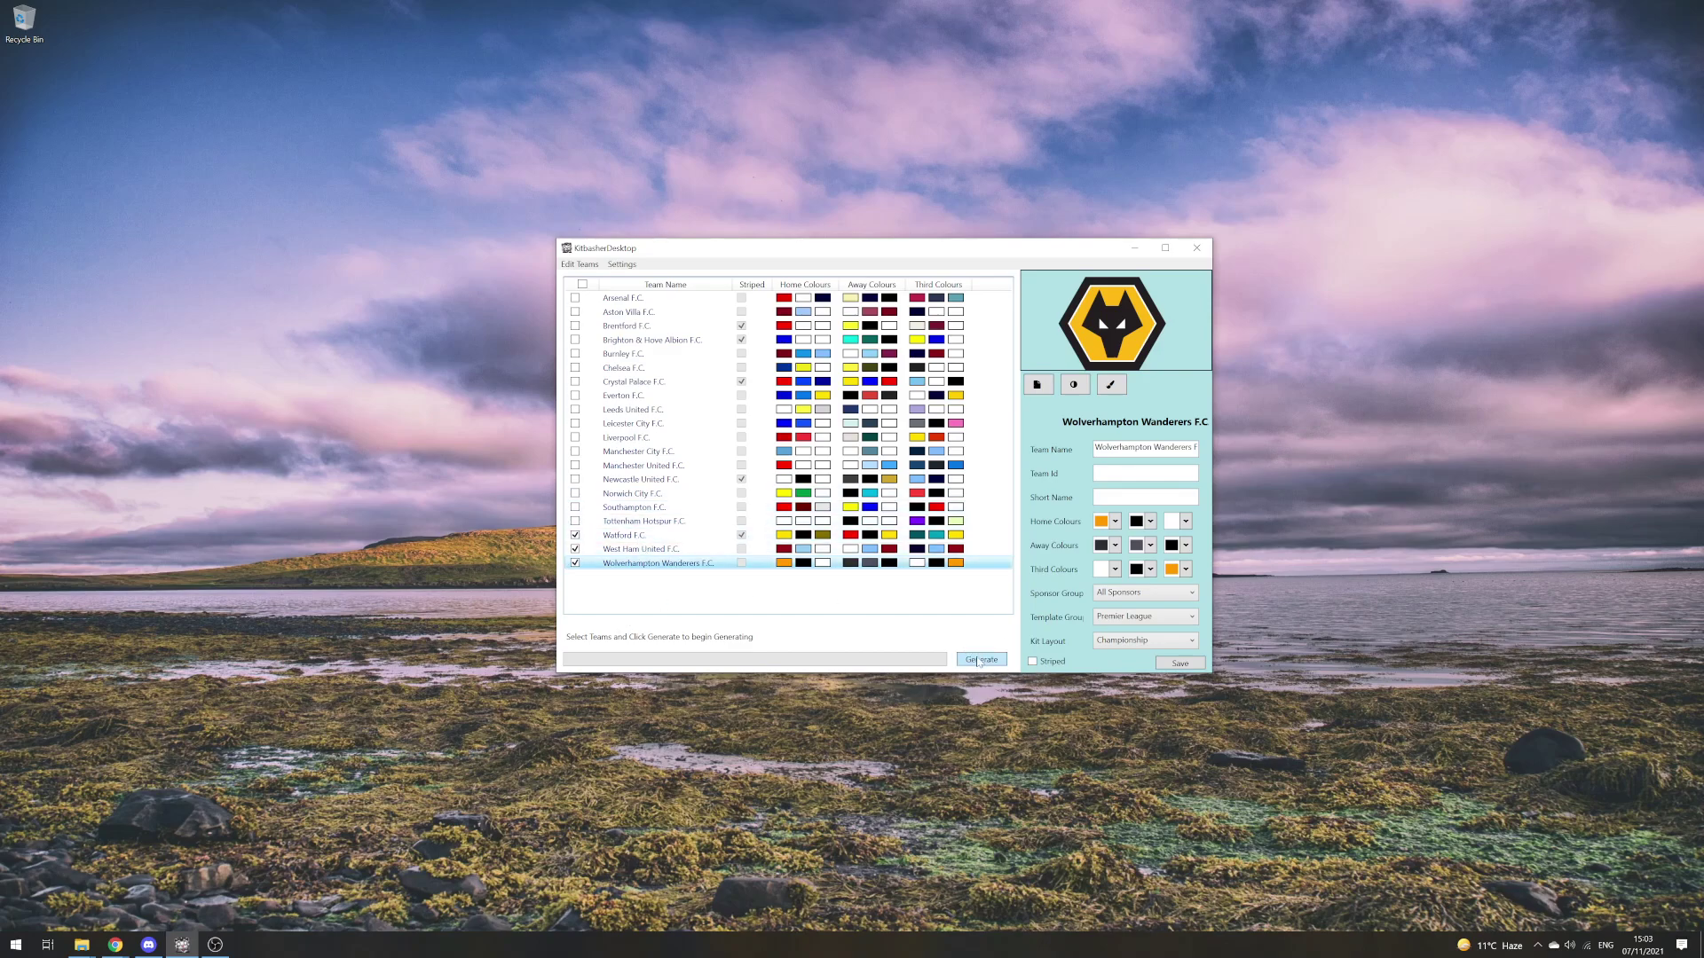
- Browse the Watford, West Ham and Wolverhampton kit images in the GeneratedKits folder in File Explorer, then close the viewer and folder
{"action": "key", "text": "super+e"}
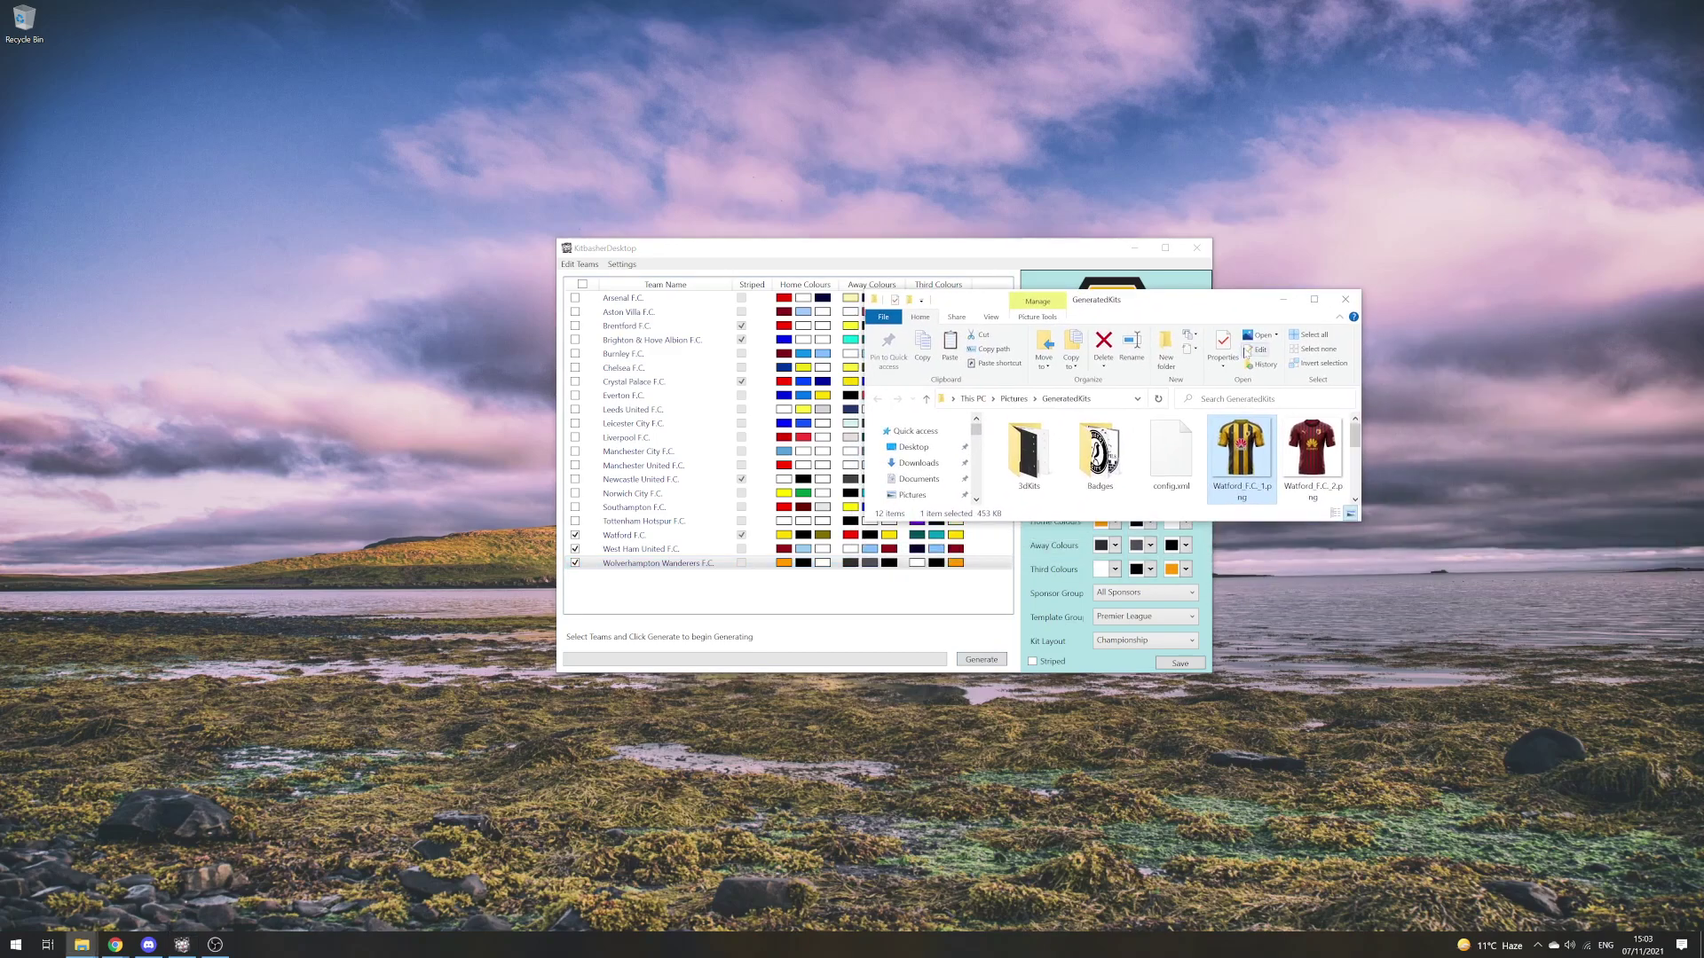
{"action": "double_click", "coordinate": [1240, 452]}
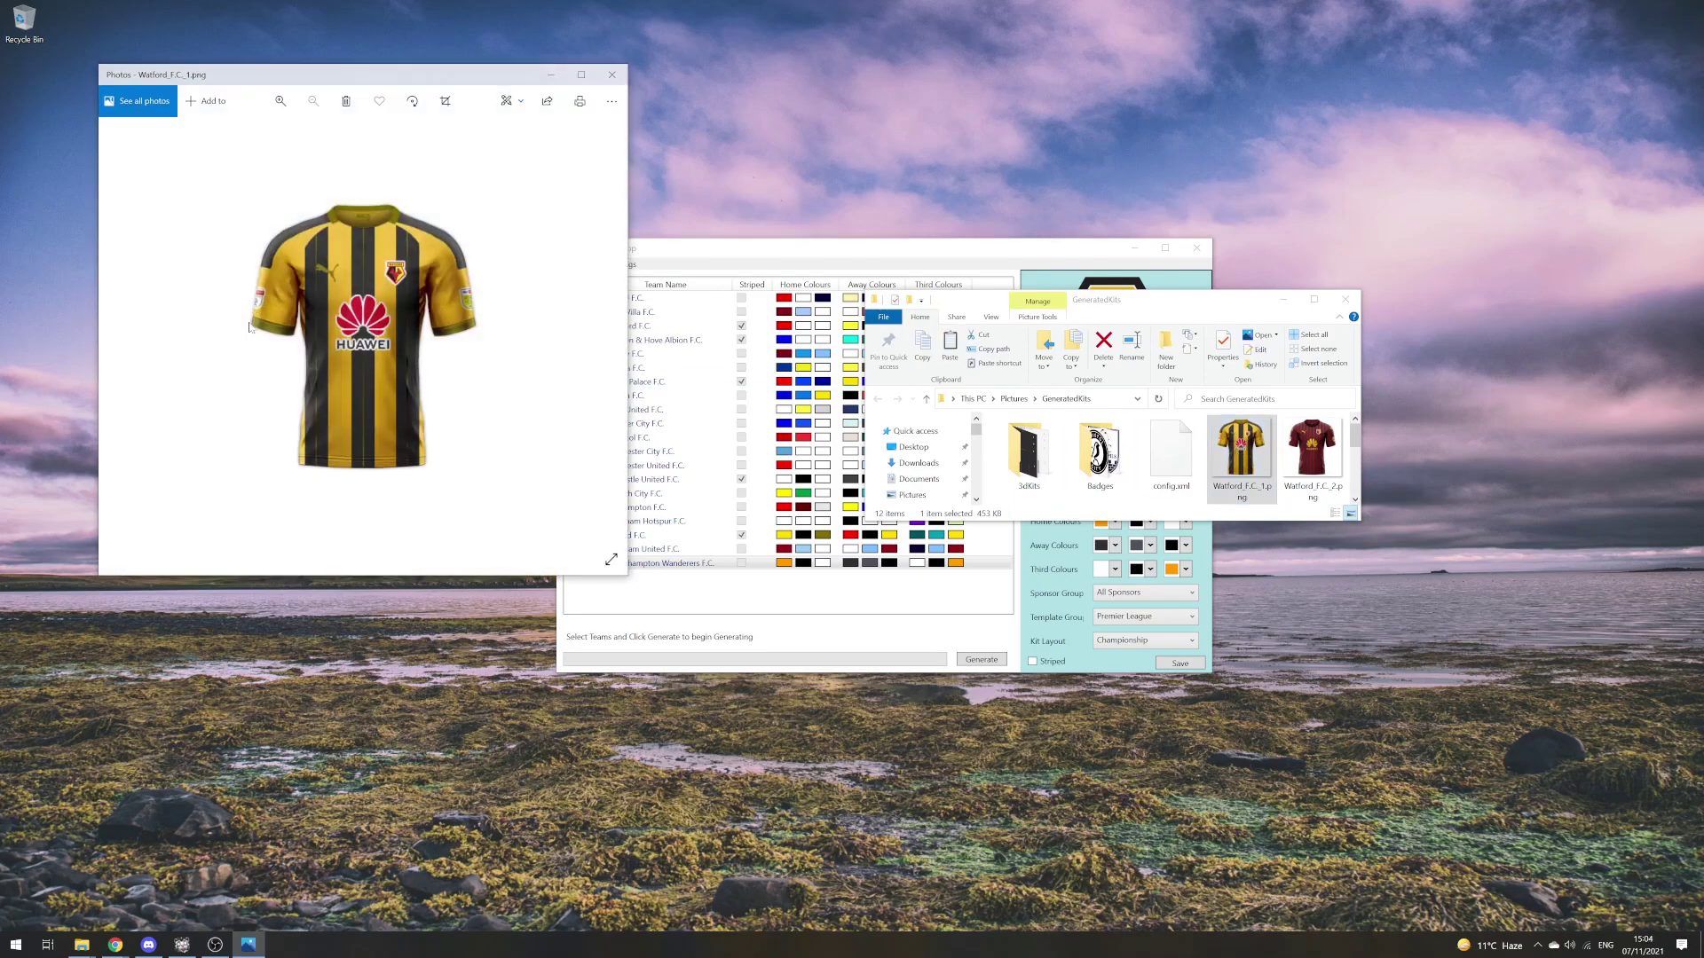
{"action": "key", "text": "Right"}
{"action": "key", "text": "Right"}
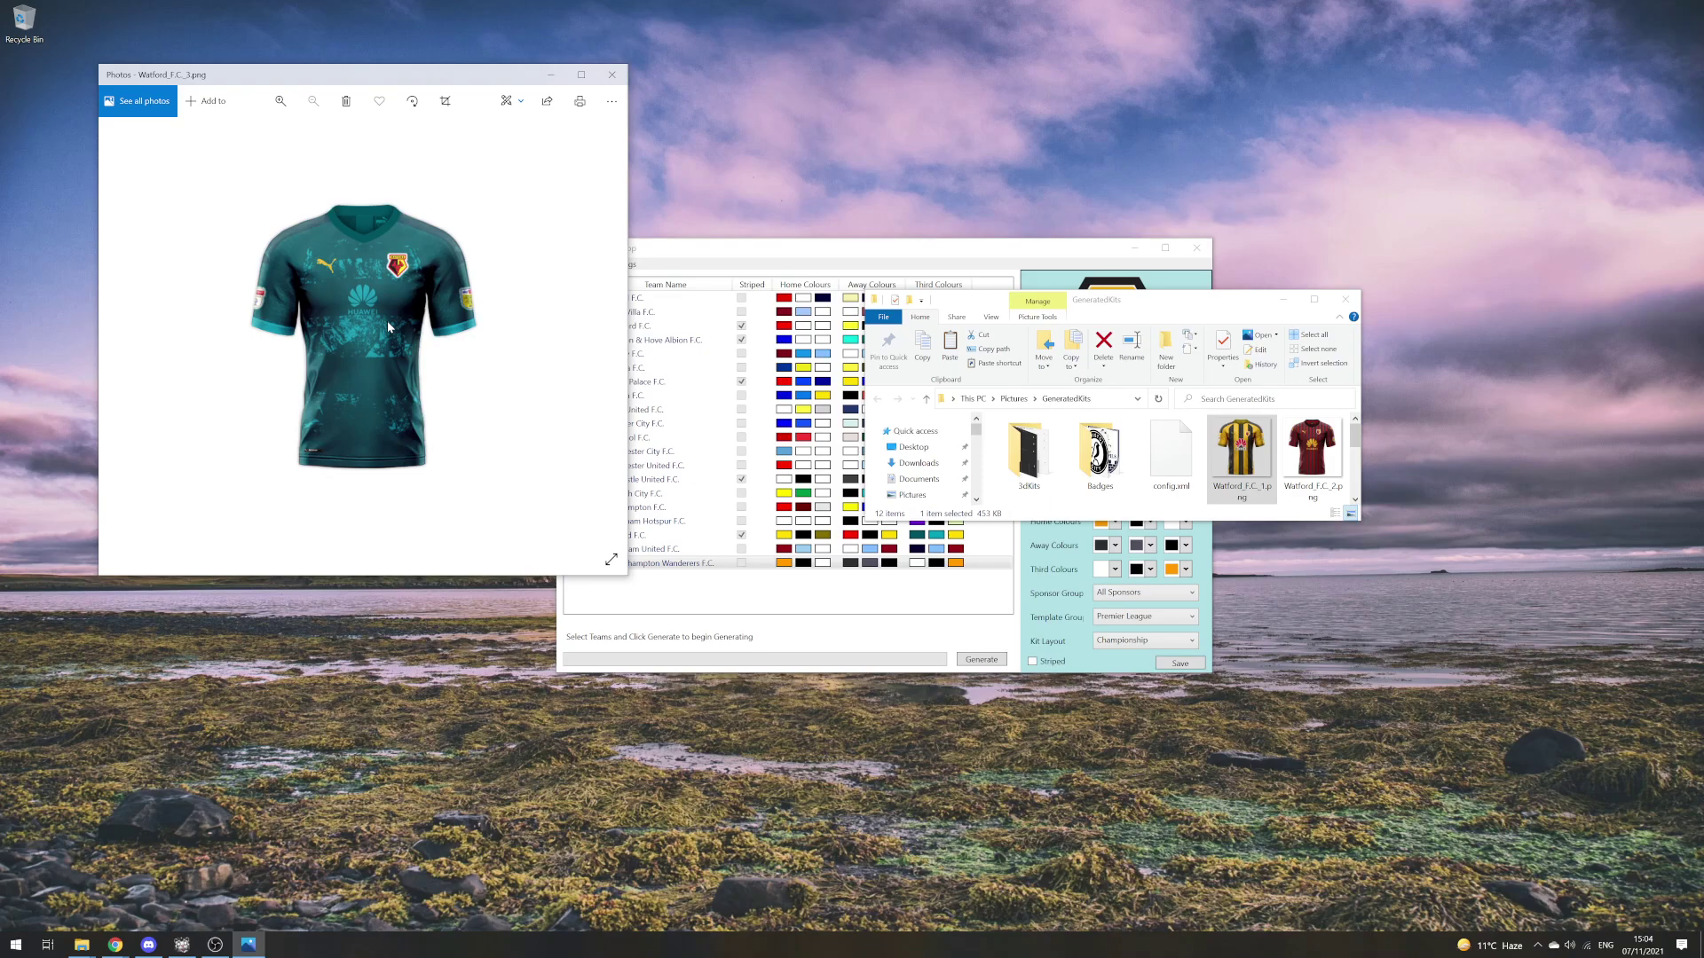
{"action": "key", "text": "Right"}
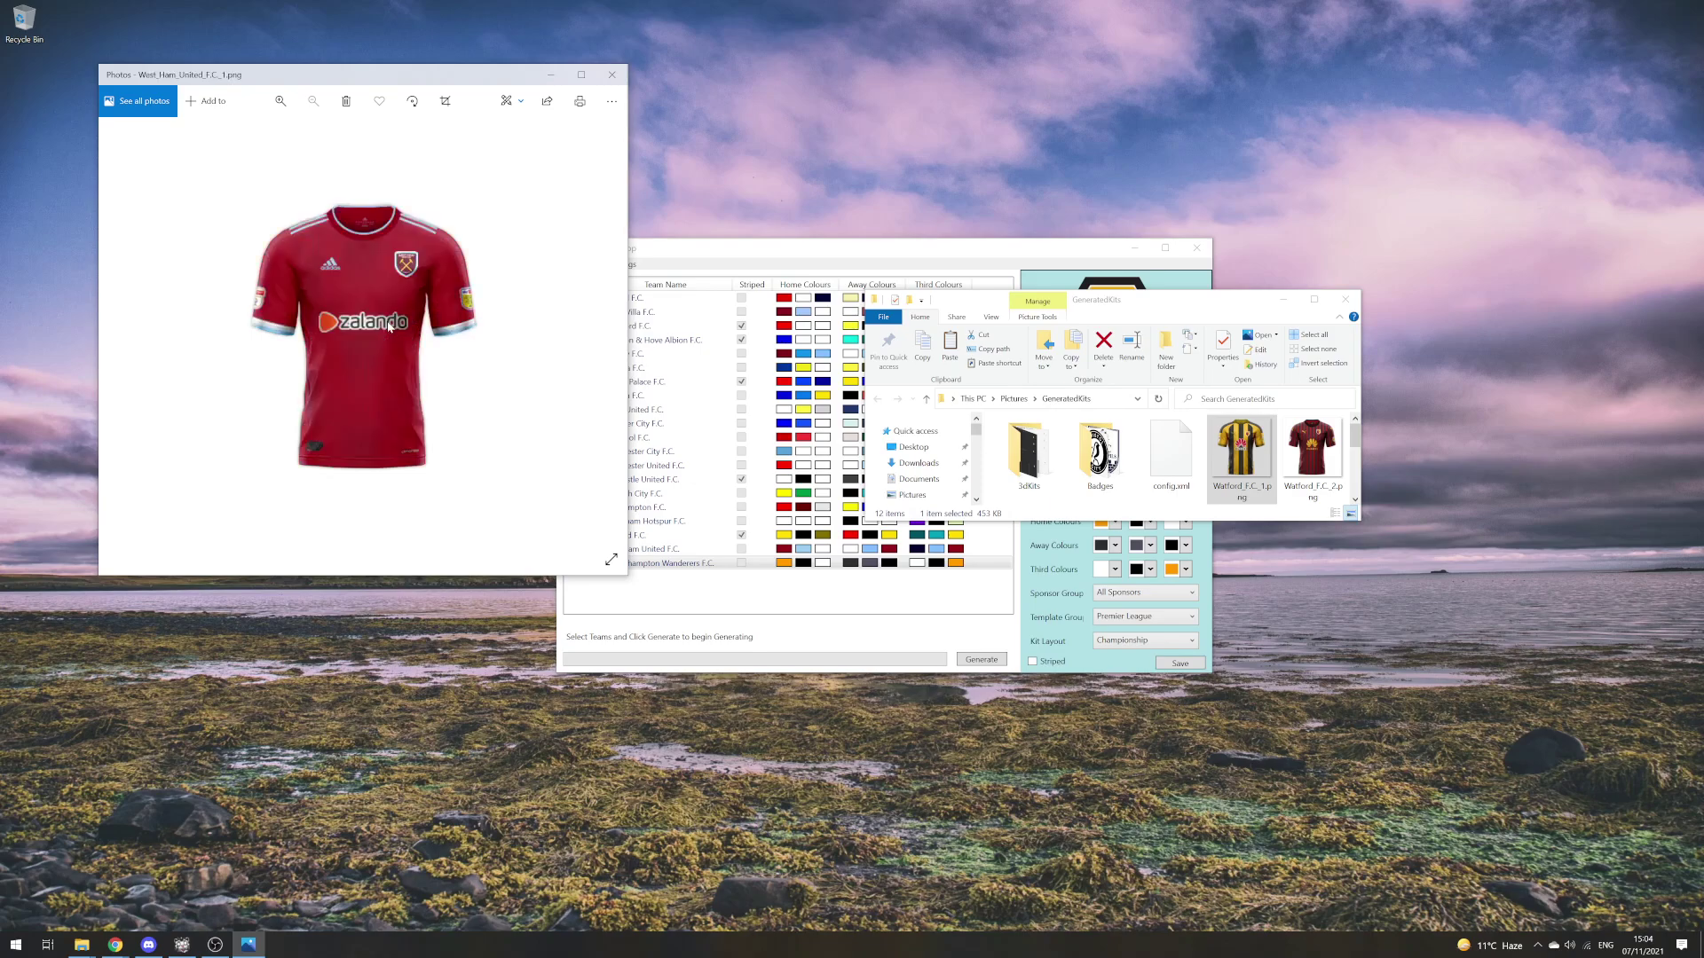
{"action": "key", "text": "Right"}
{"action": "key", "text": "Right"}
{"action": "key", "text": "Right"}
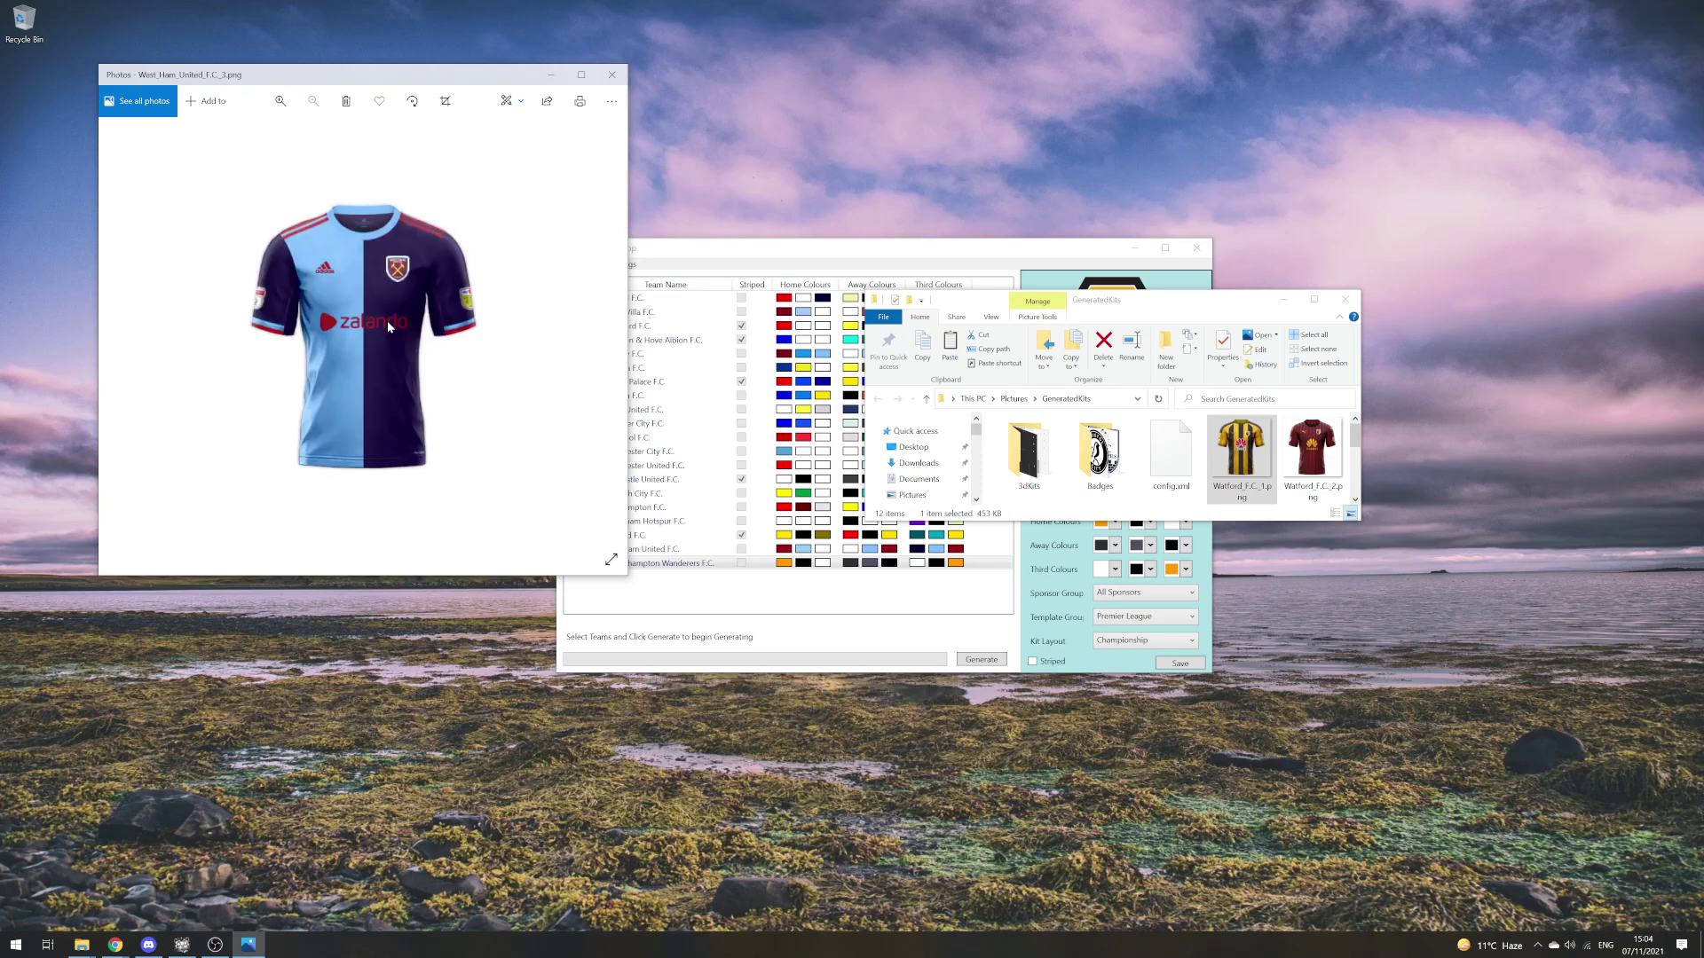
{"action": "key", "text": "Right"}
{"action": "key", "text": "Right"}
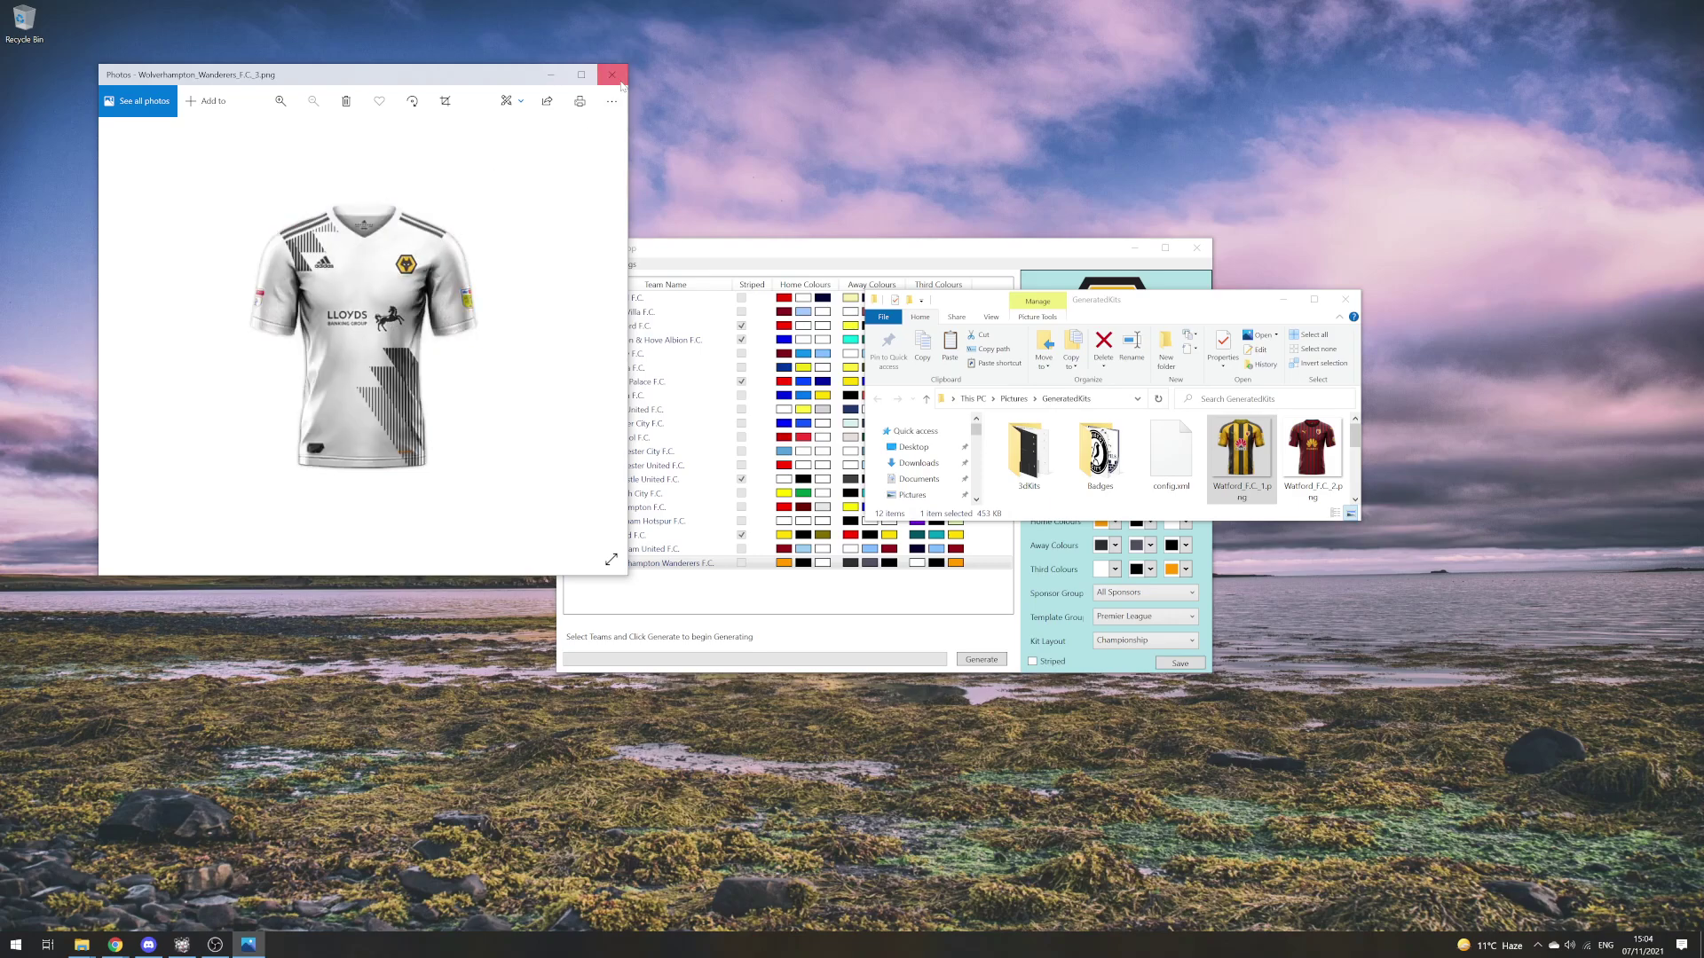
{"action": "left_click", "coordinate": [611, 75]}
{"action": "left_click", "coordinate": [1345, 299]}
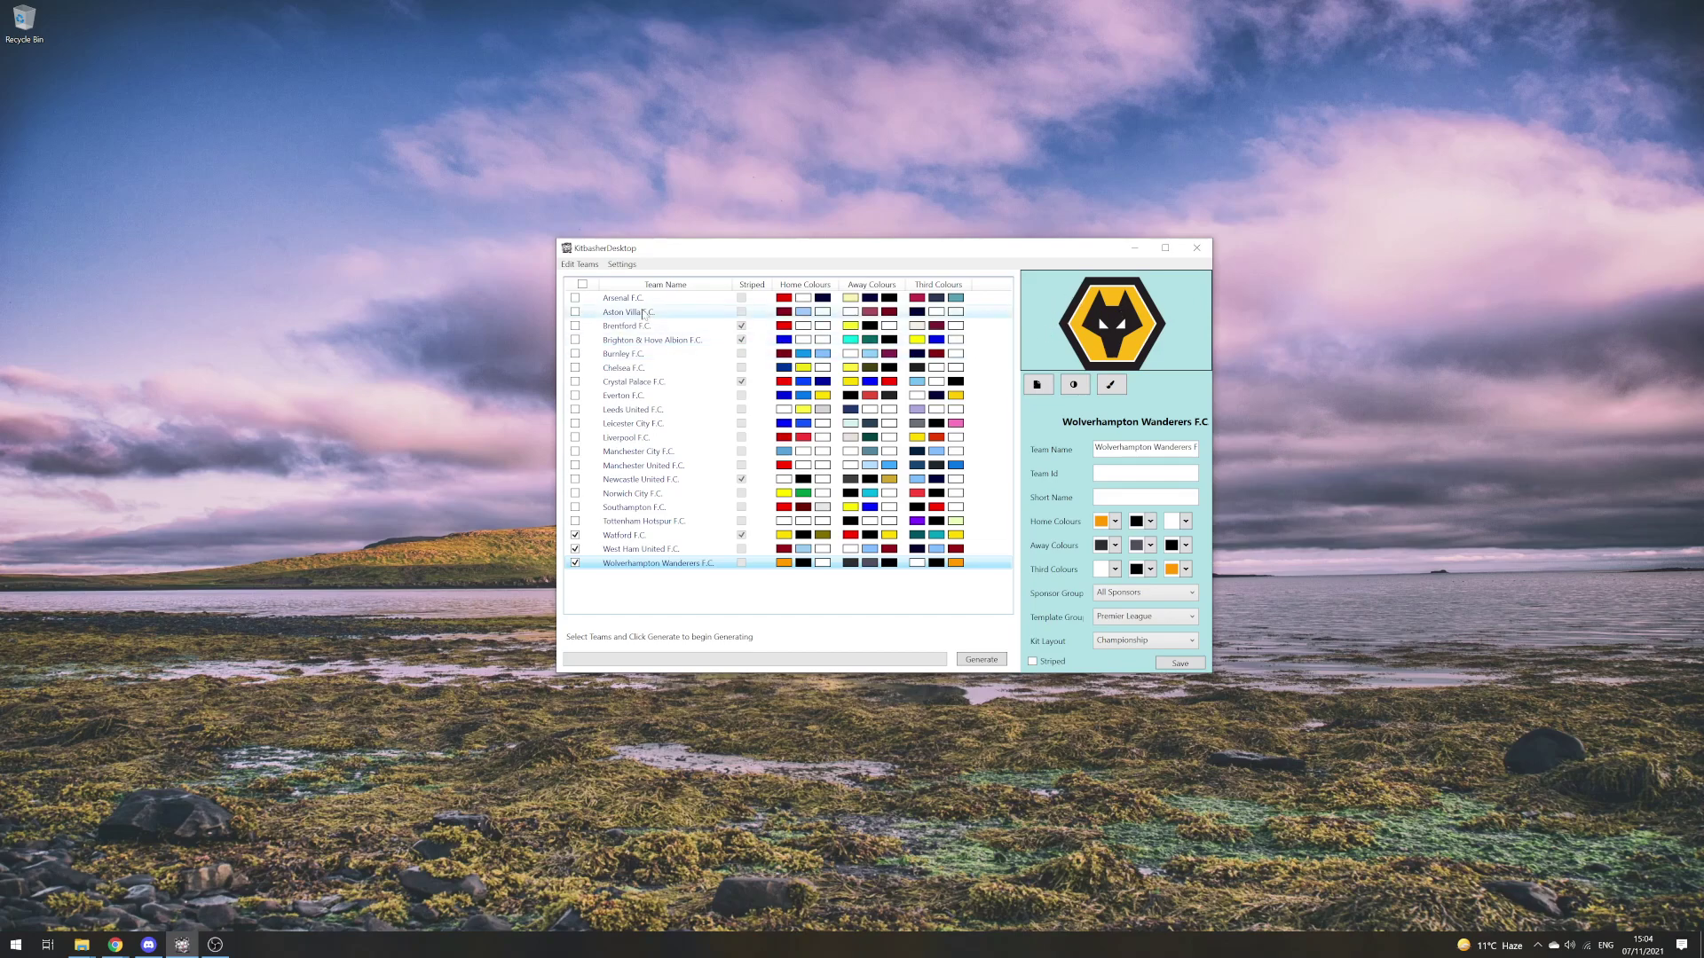
- Open the kit layout manager and start editing the placements of the Default Layout
{"action": "left_click", "coordinate": [622, 264]}
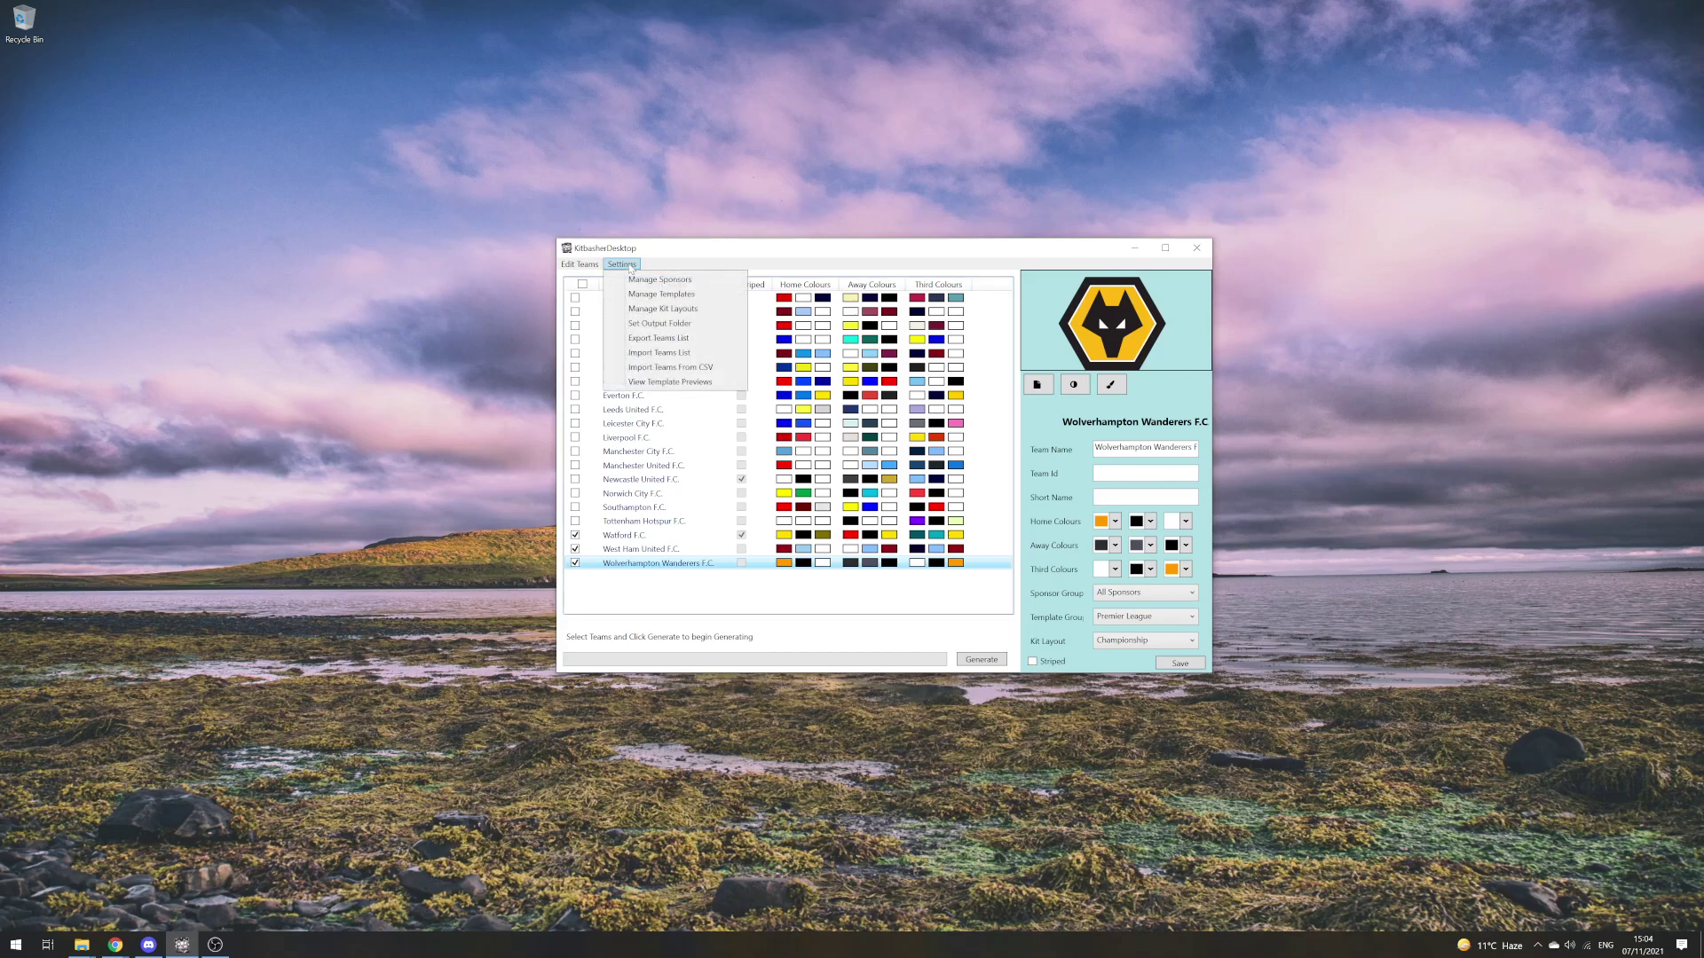
{"action": "left_click", "coordinate": [642, 311]}
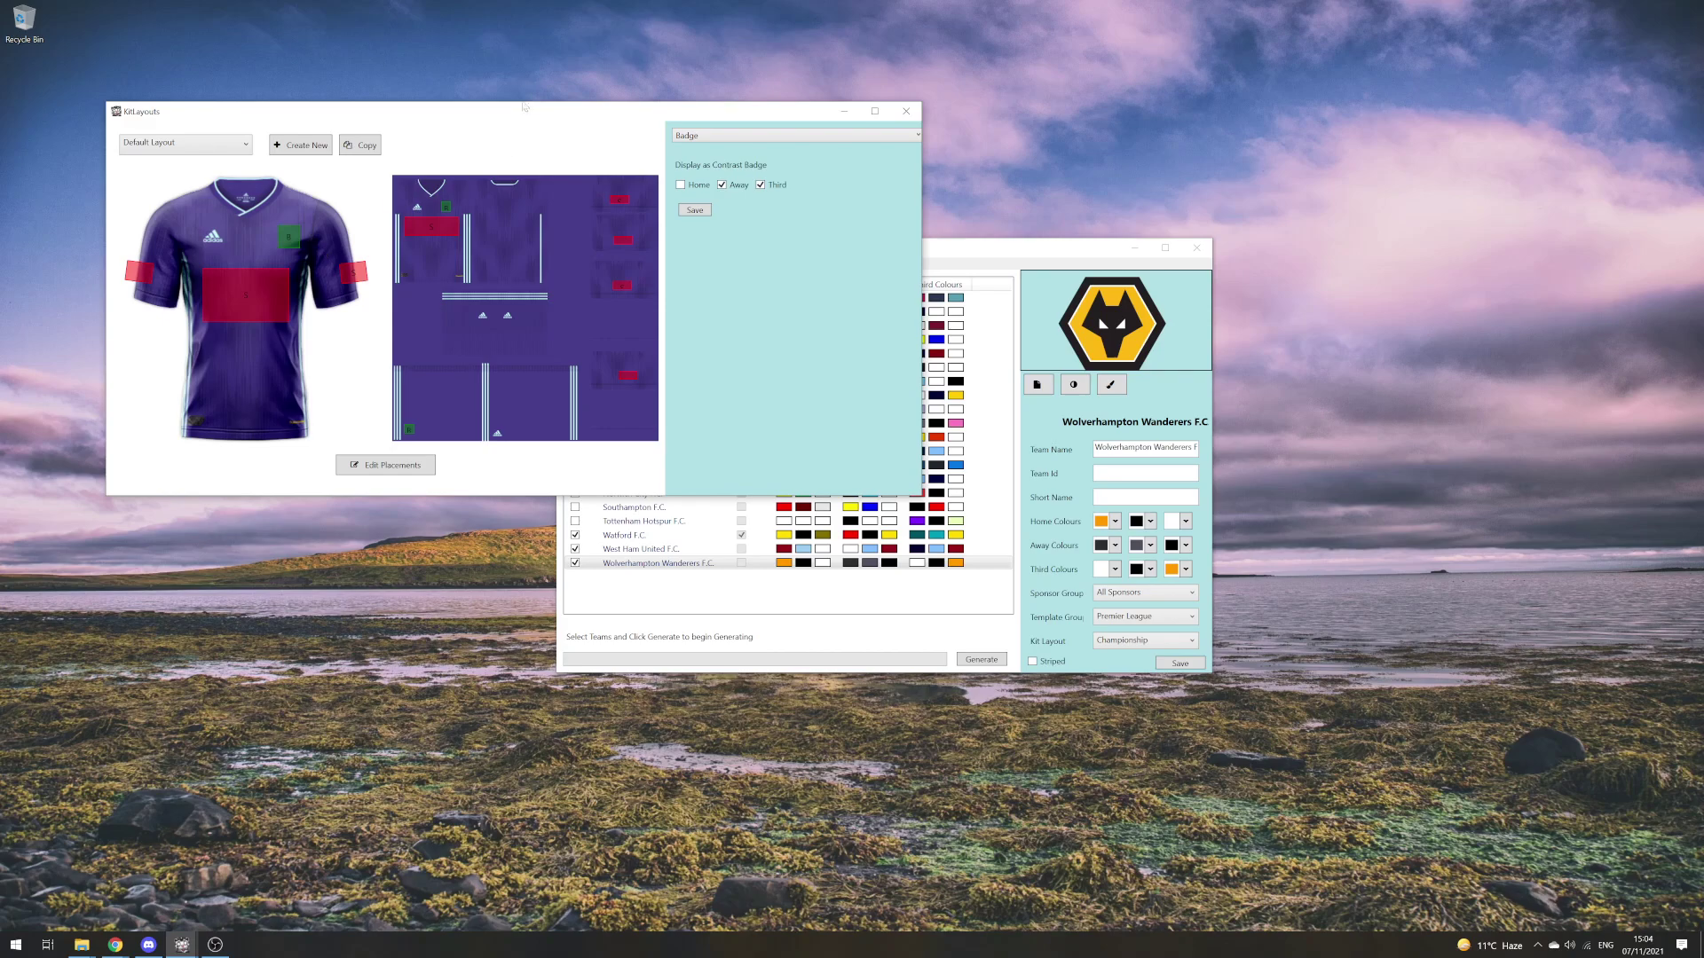
{"action": "left_click_drag", "start_coordinate": [507, 114], "coordinate": [739, 235]}
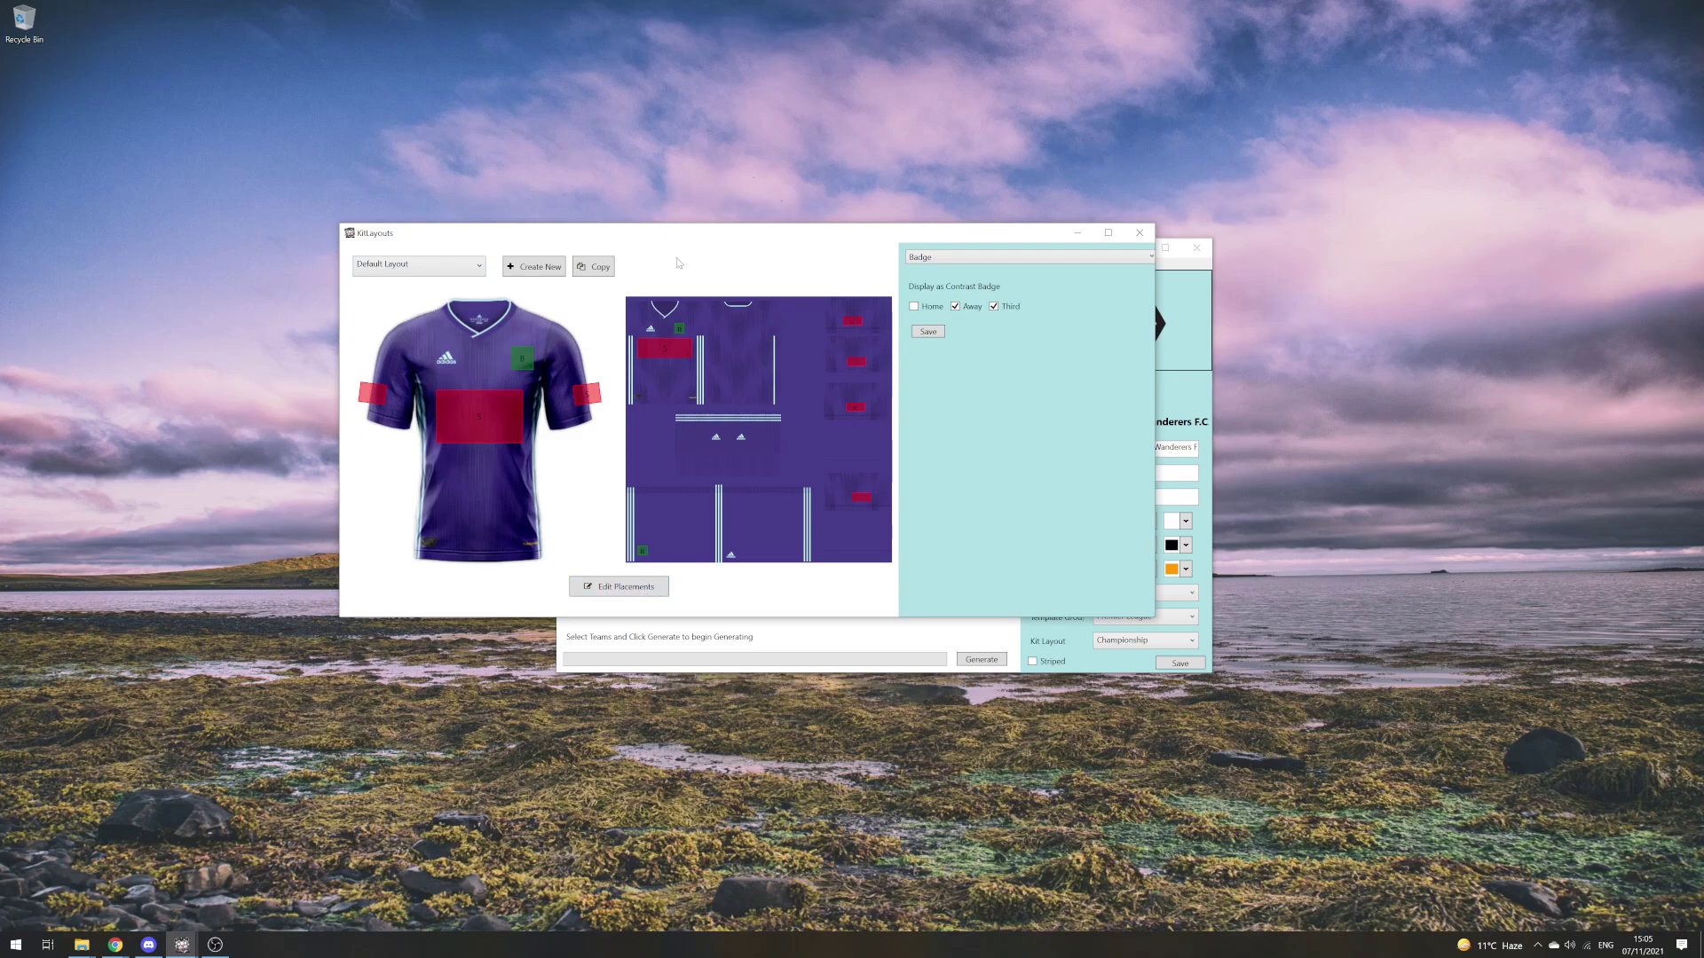
{"action": "left_click", "coordinate": [621, 586]}
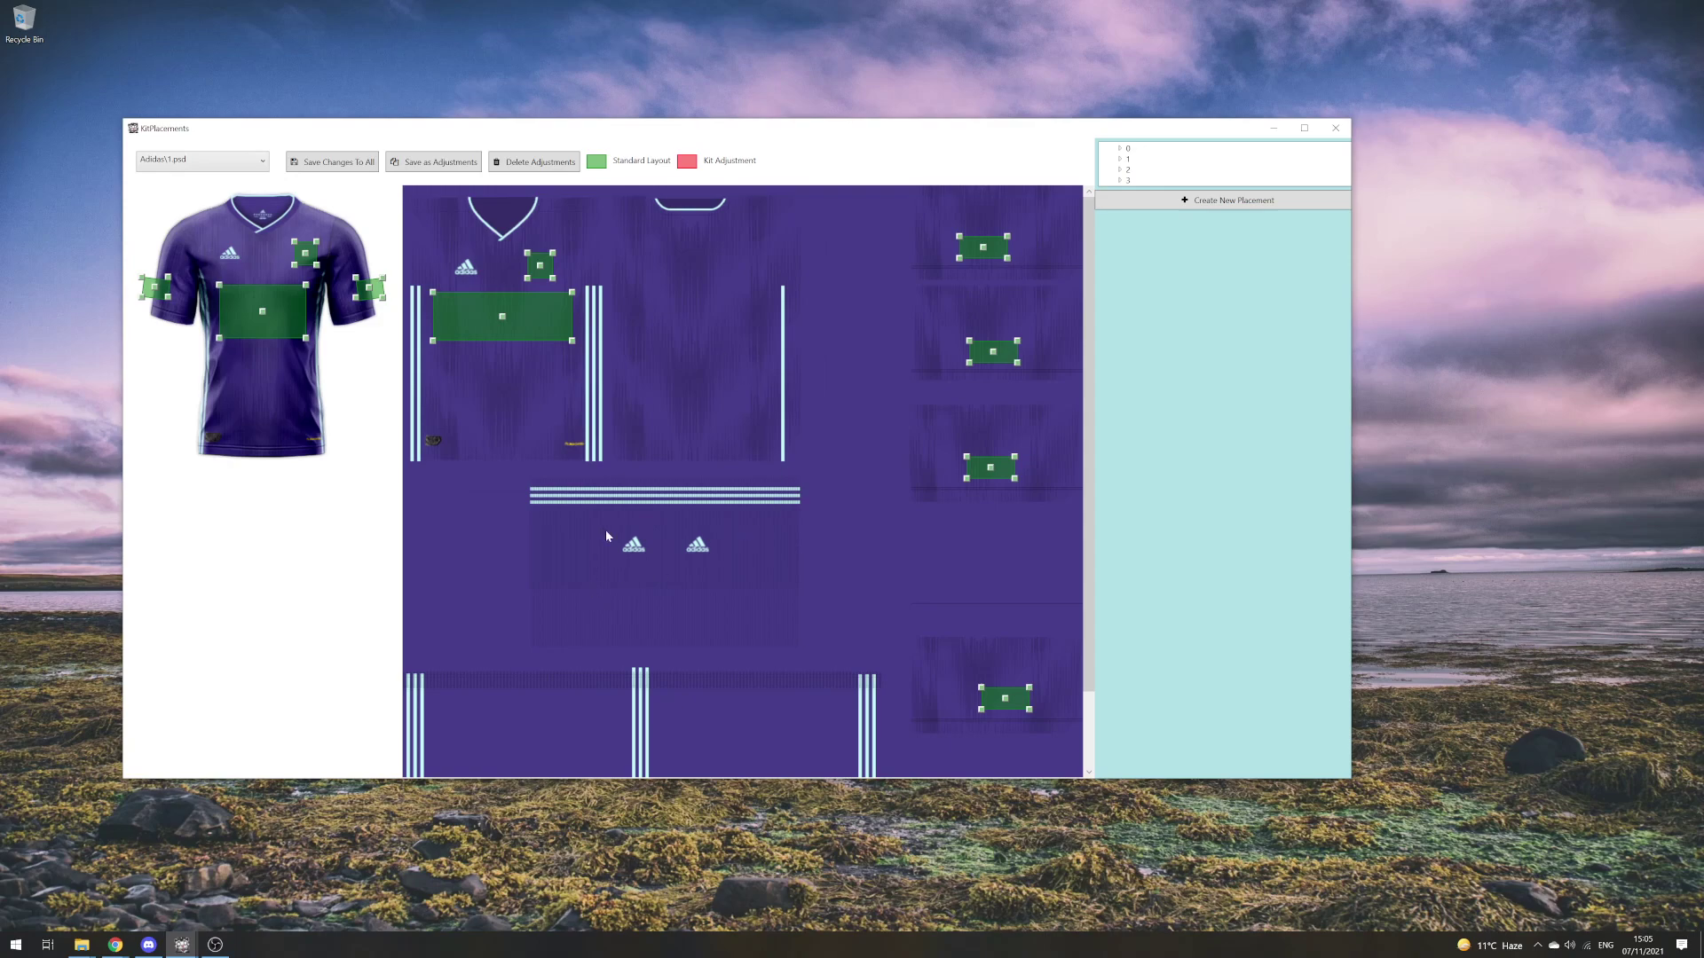
- Create a new placement in the Default Layout using the Adidas13.psd template
{"action": "scroll", "coordinate": [751, 390], "scroll_direction": "down", "scroll_amount": 1}
{"action": "scroll", "coordinate": [760, 368], "scroll_direction": "up", "scroll_amount": 1}
{"action": "left_click", "coordinate": [1212, 199]}
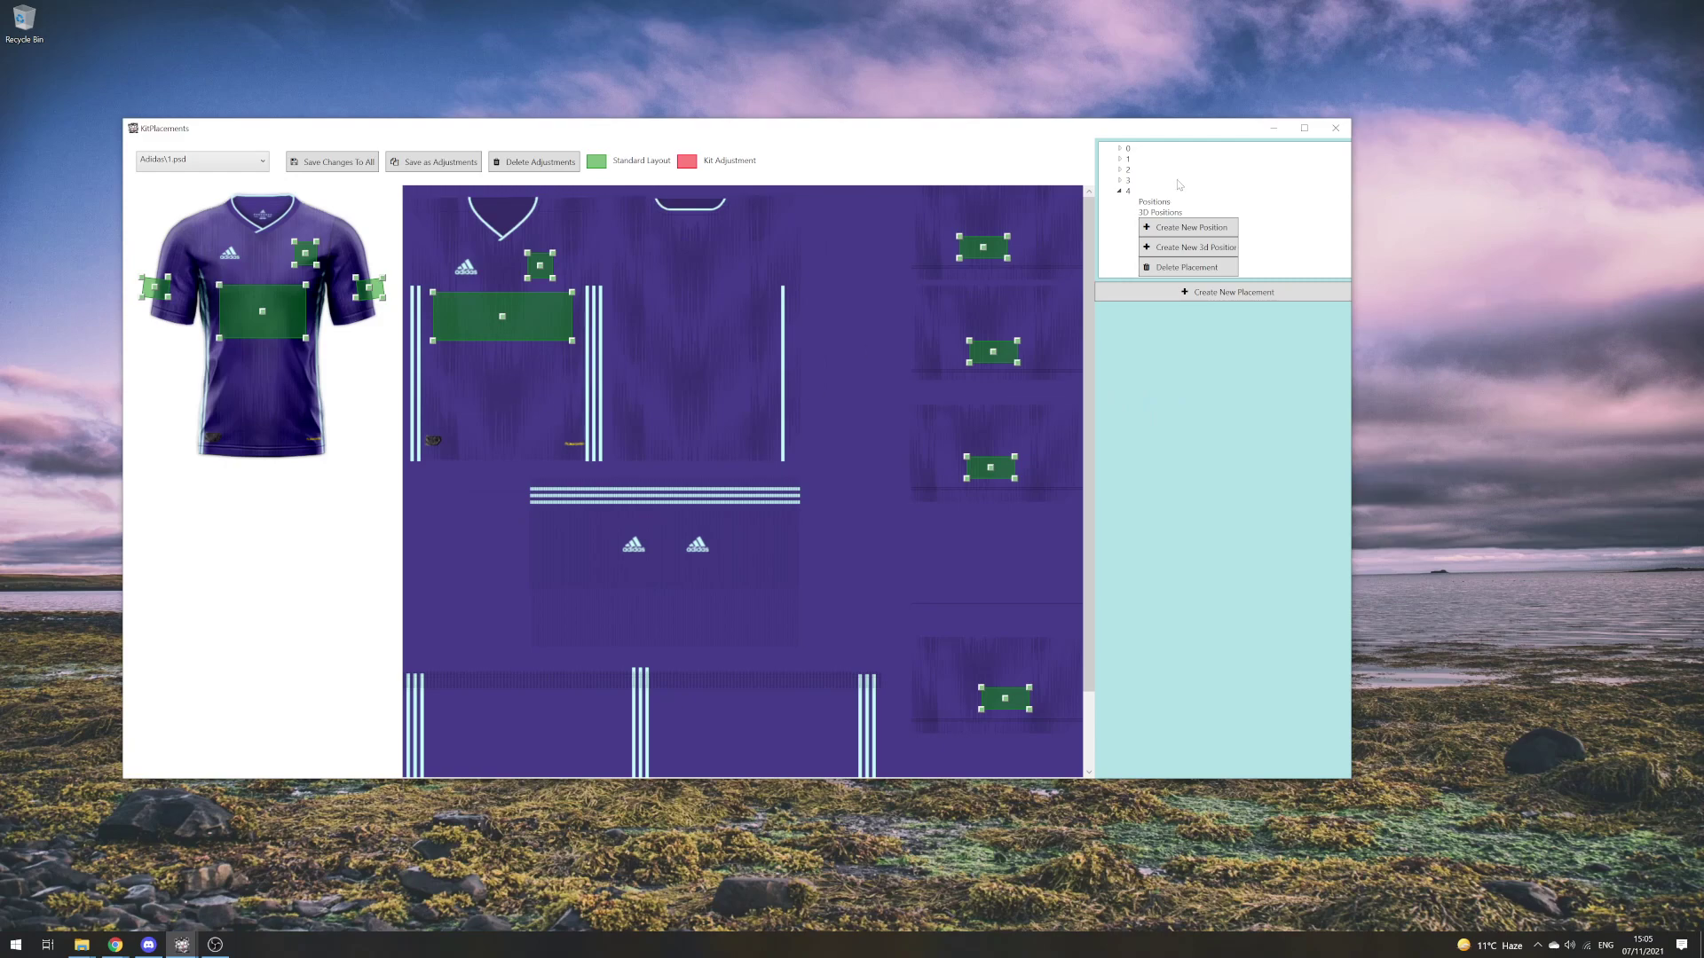
- Add a position about 119 wide and 32 high at the front hem of the shirt preview, and delete it
{"action": "left_click", "coordinate": [1169, 230]}
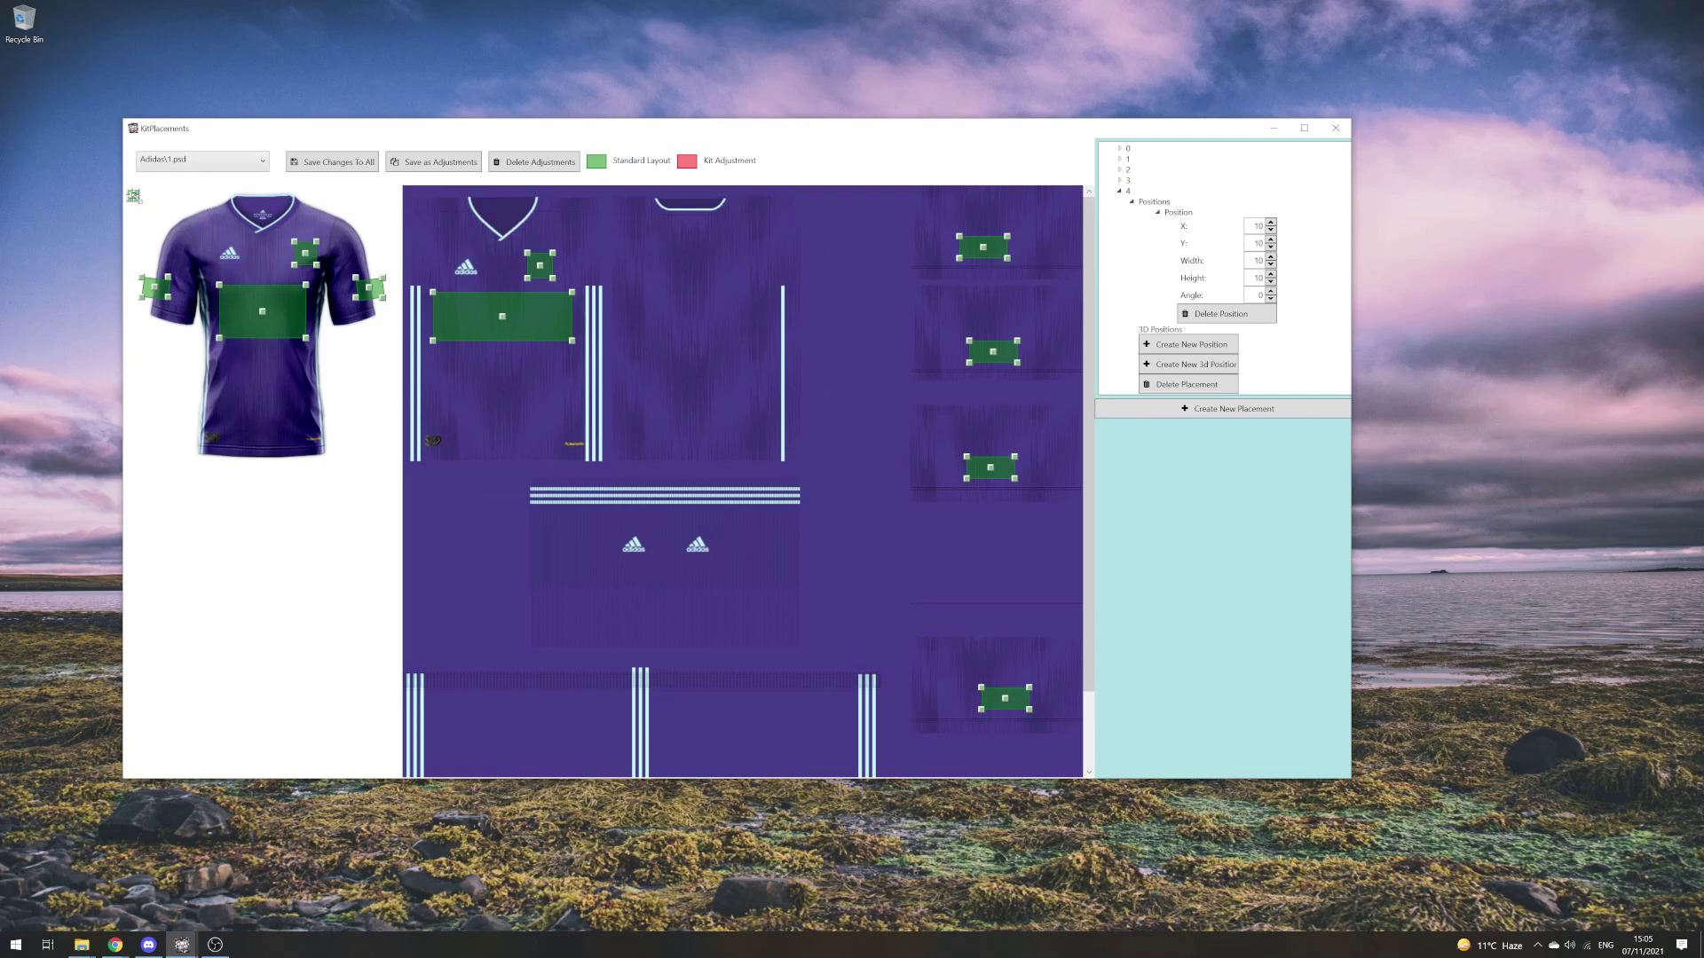
{"action": "mouse_move", "coordinate": [139, 201]}
{"action": "left_mouse_down"}
{"action": "mouse_move", "coordinate": [165, 229]}
{"action": "mouse_move", "coordinate": [170, 214]}
{"action": "mouse_move", "coordinate": [273, 415]}
{"action": "mouse_move", "coordinate": [262, 441]}
{"action": "mouse_move", "coordinate": [222, 417]}
{"action": "mouse_move", "coordinate": [303, 420]}
{"action": "left_mouse_up"}
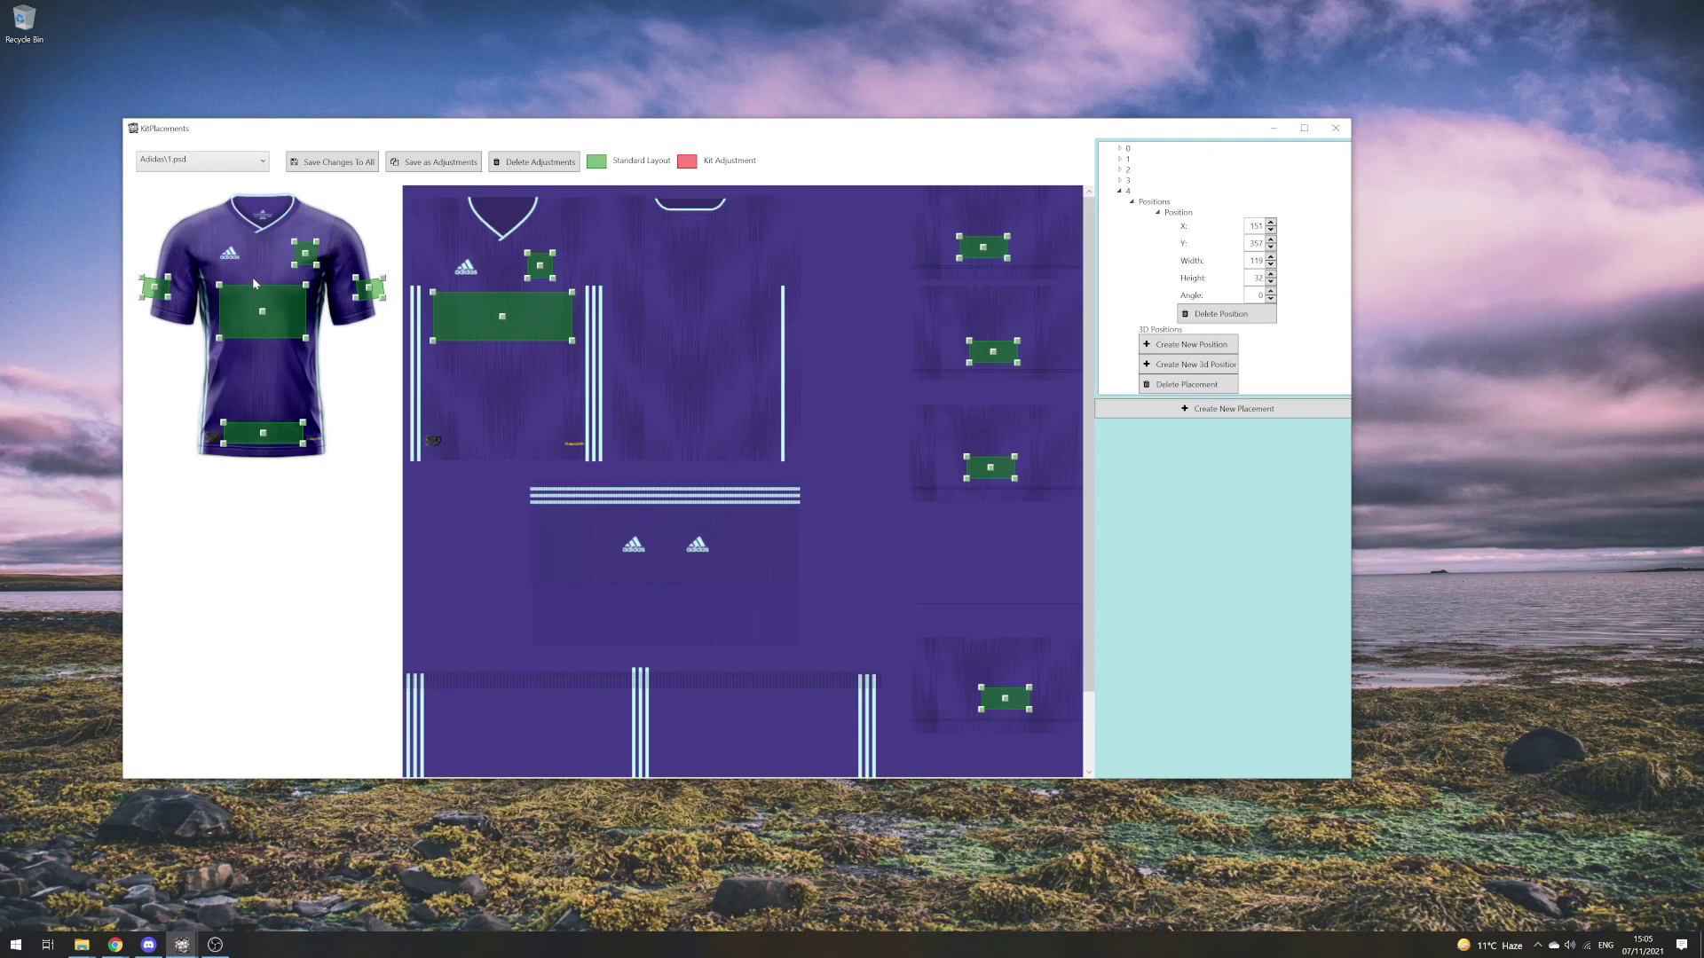
{"action": "scroll", "coordinate": [954, 482], "scroll_direction": "down", "scroll_amount": 3}
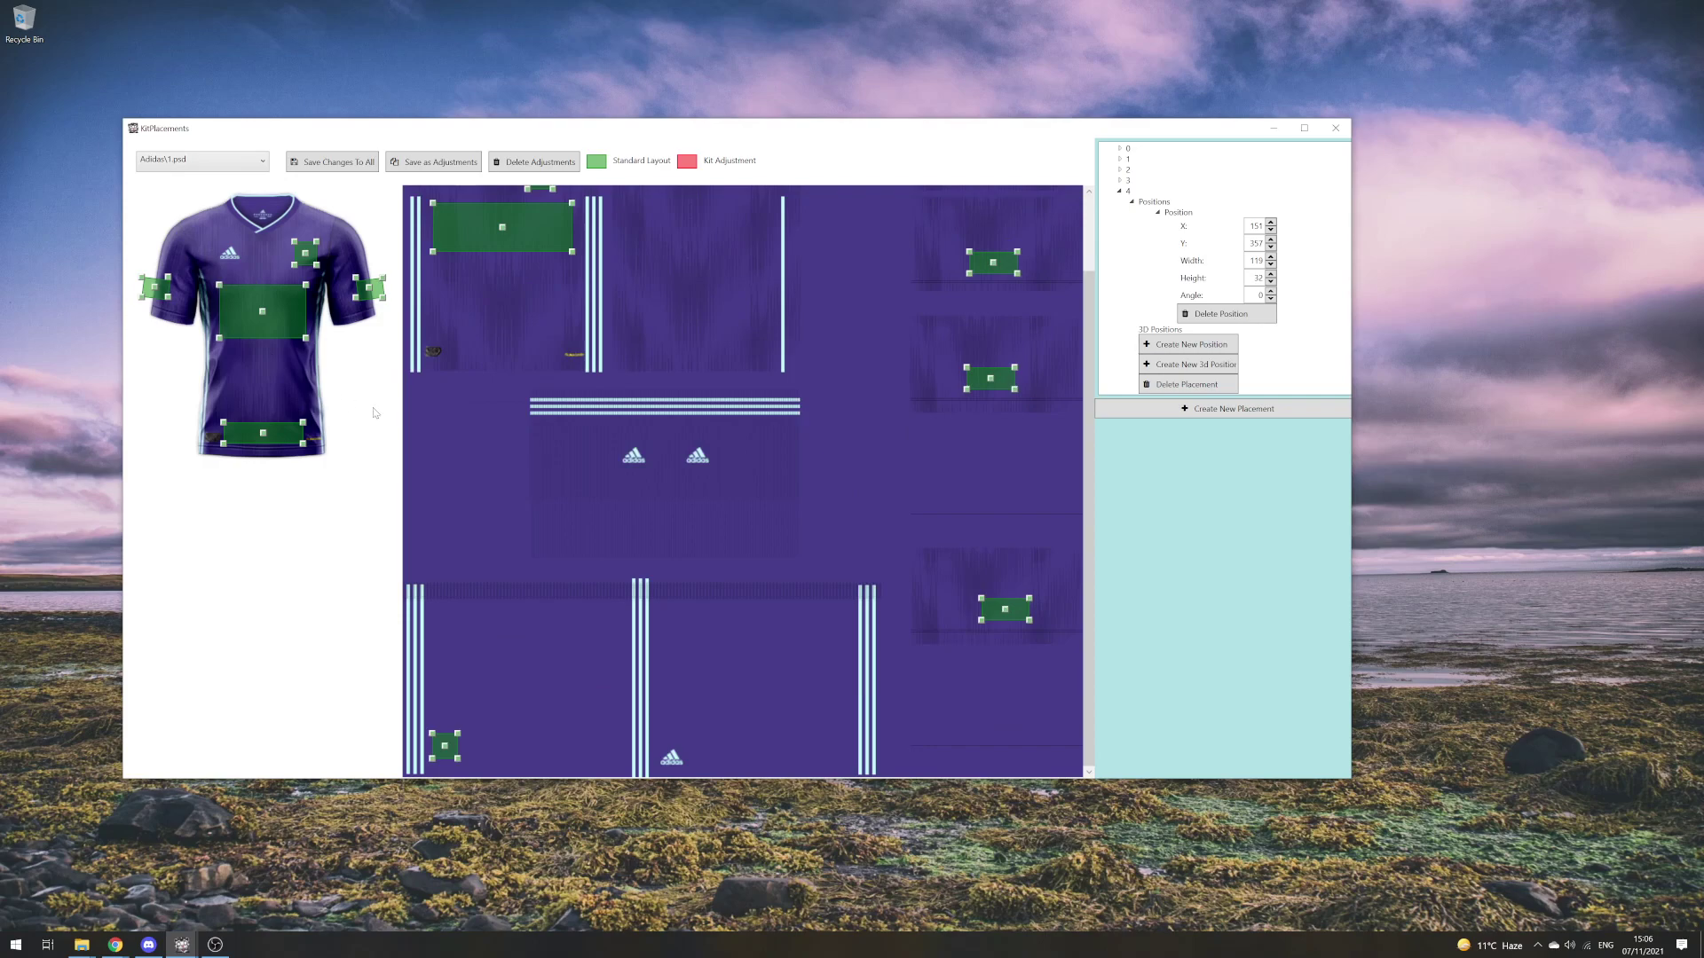
{"action": "scroll", "coordinate": [746, 324], "scroll_direction": "up", "scroll_amount": 3}
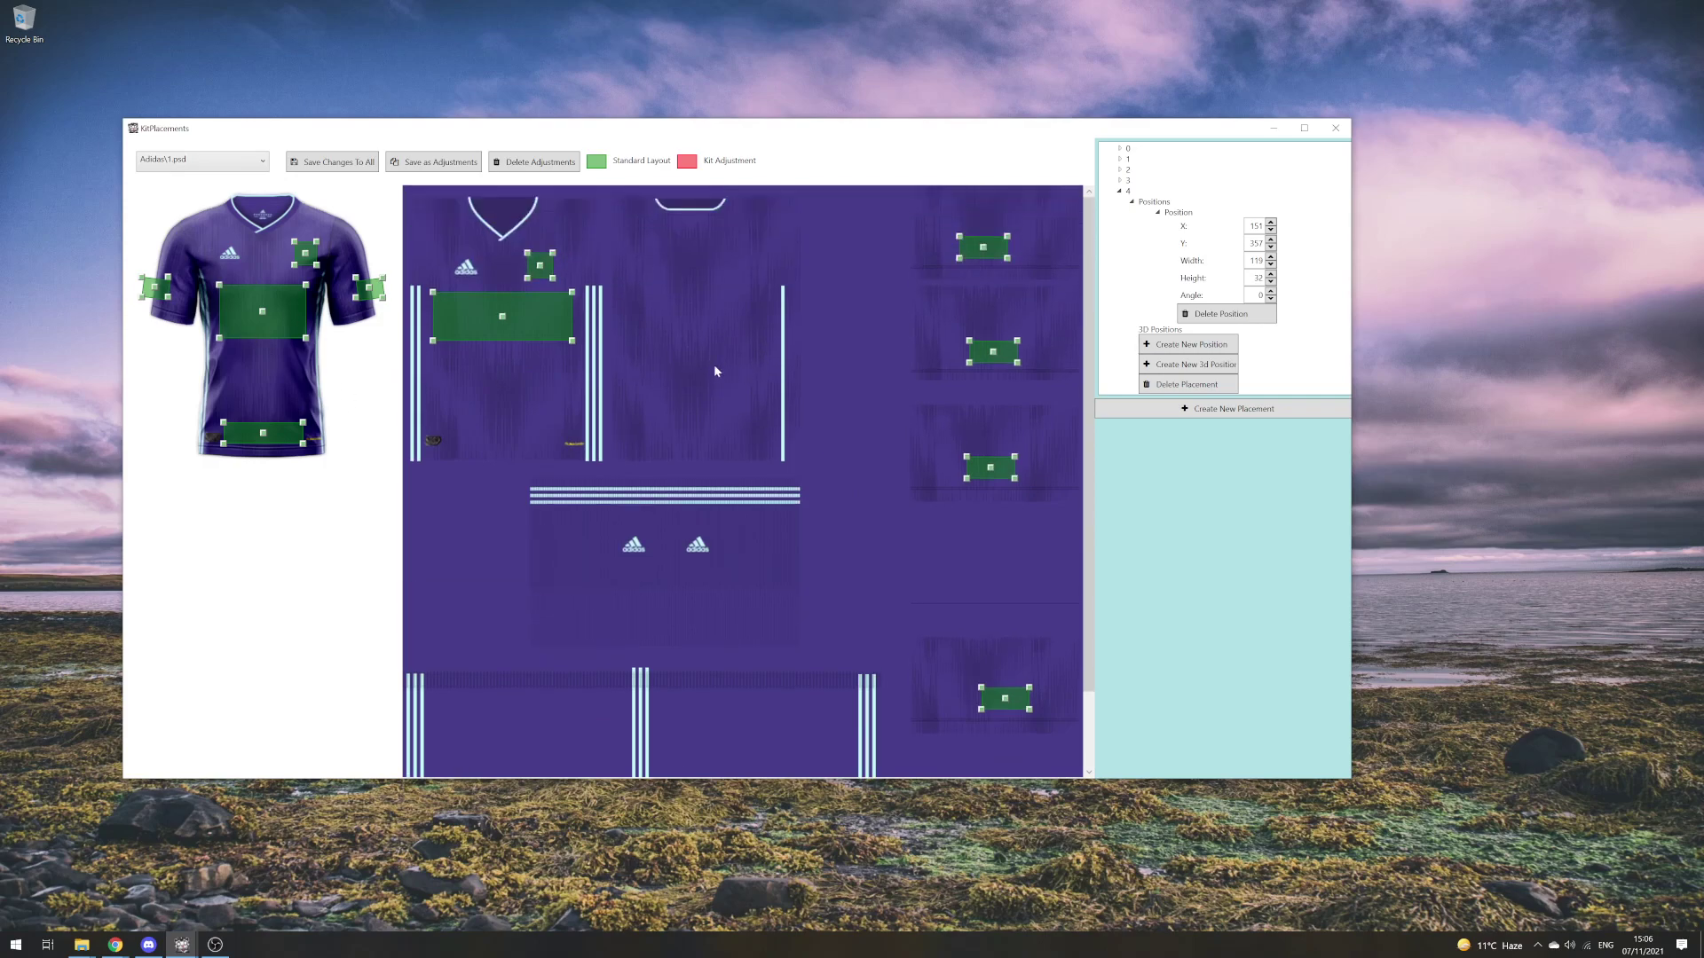
{"action": "left_click", "coordinate": [1258, 320]}
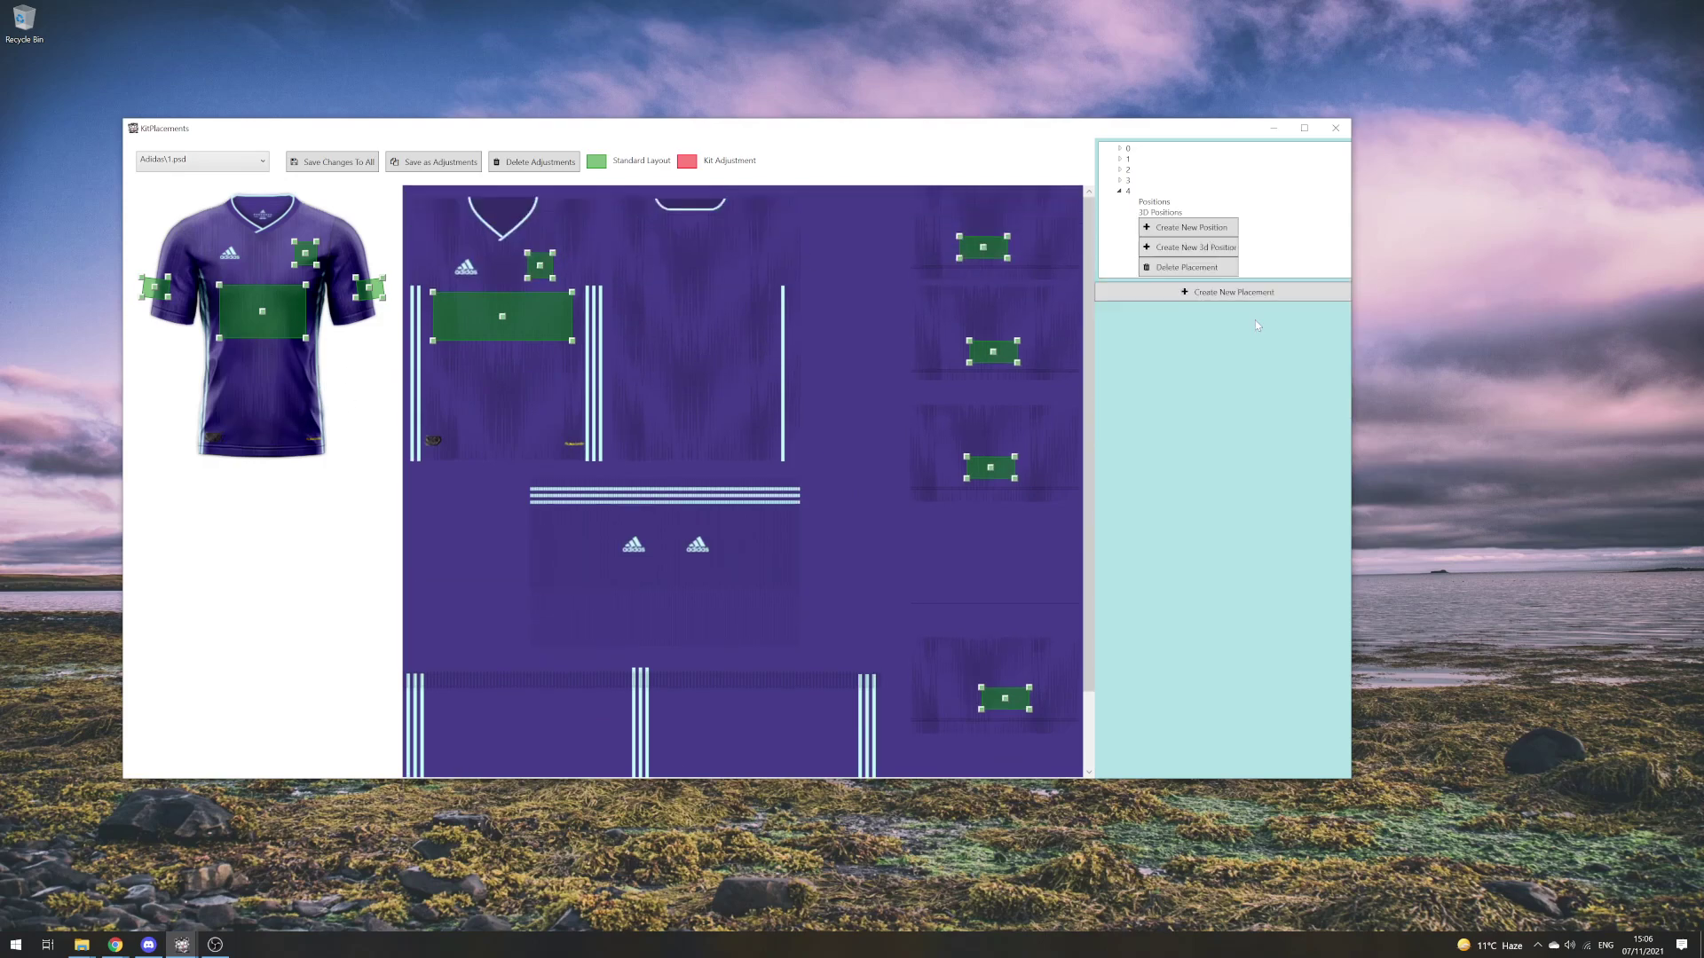
- Add a 3D position across the shirt's back hem, about 245 wide and 47 high, at about X 311, Y 354
{"action": "left_click", "coordinate": [1174, 246]}
{"action": "left_click_drag", "start_coordinate": [413, 195], "coordinate": [612, 448]}
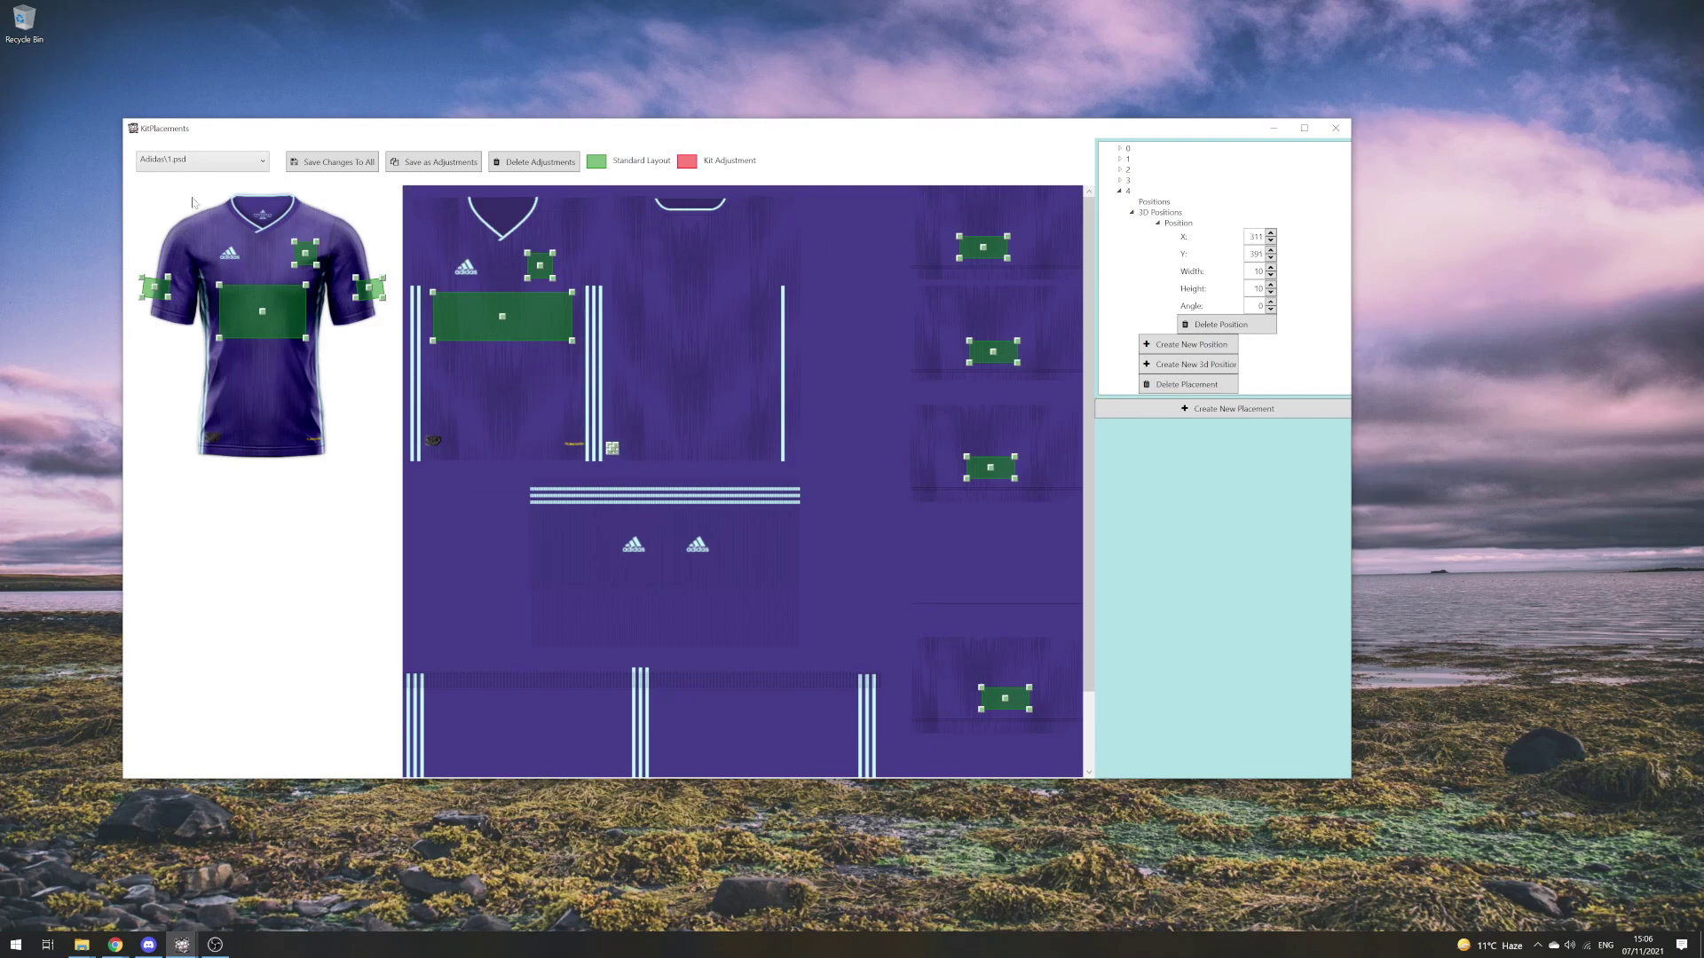
{"action": "left_click_drag", "start_coordinate": [618, 441], "coordinate": [771, 419]}
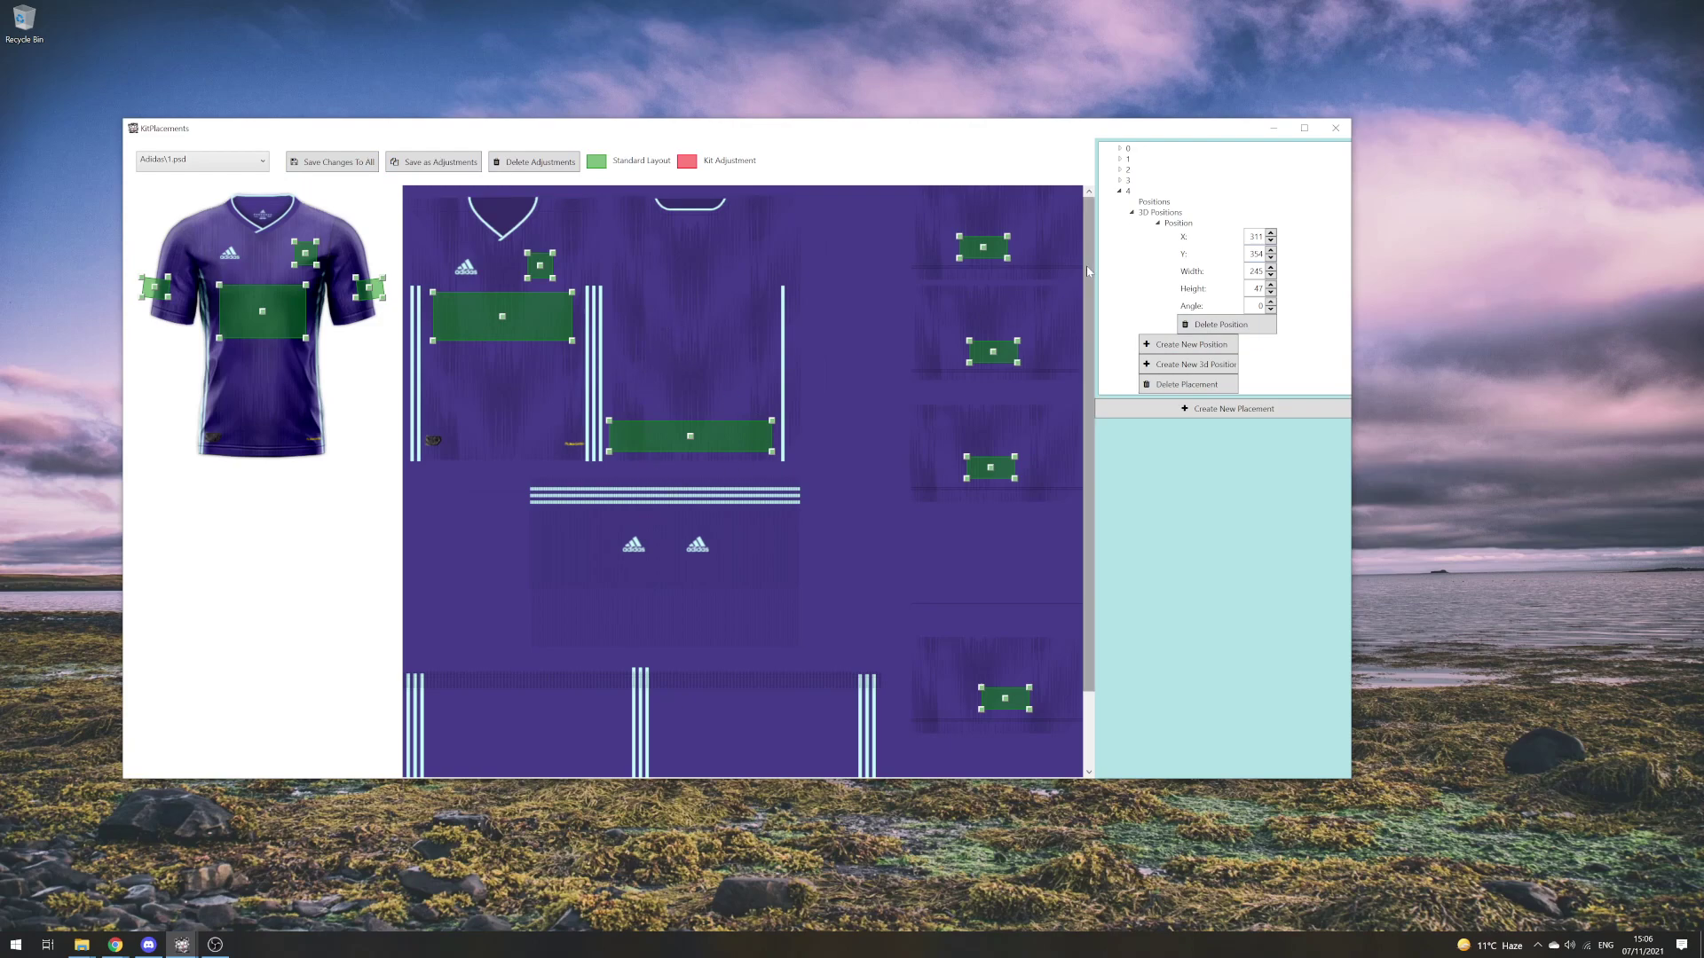
{"action": "scroll", "coordinate": [1084, 520], "scroll_direction": "down", "scroll_amount": 2}
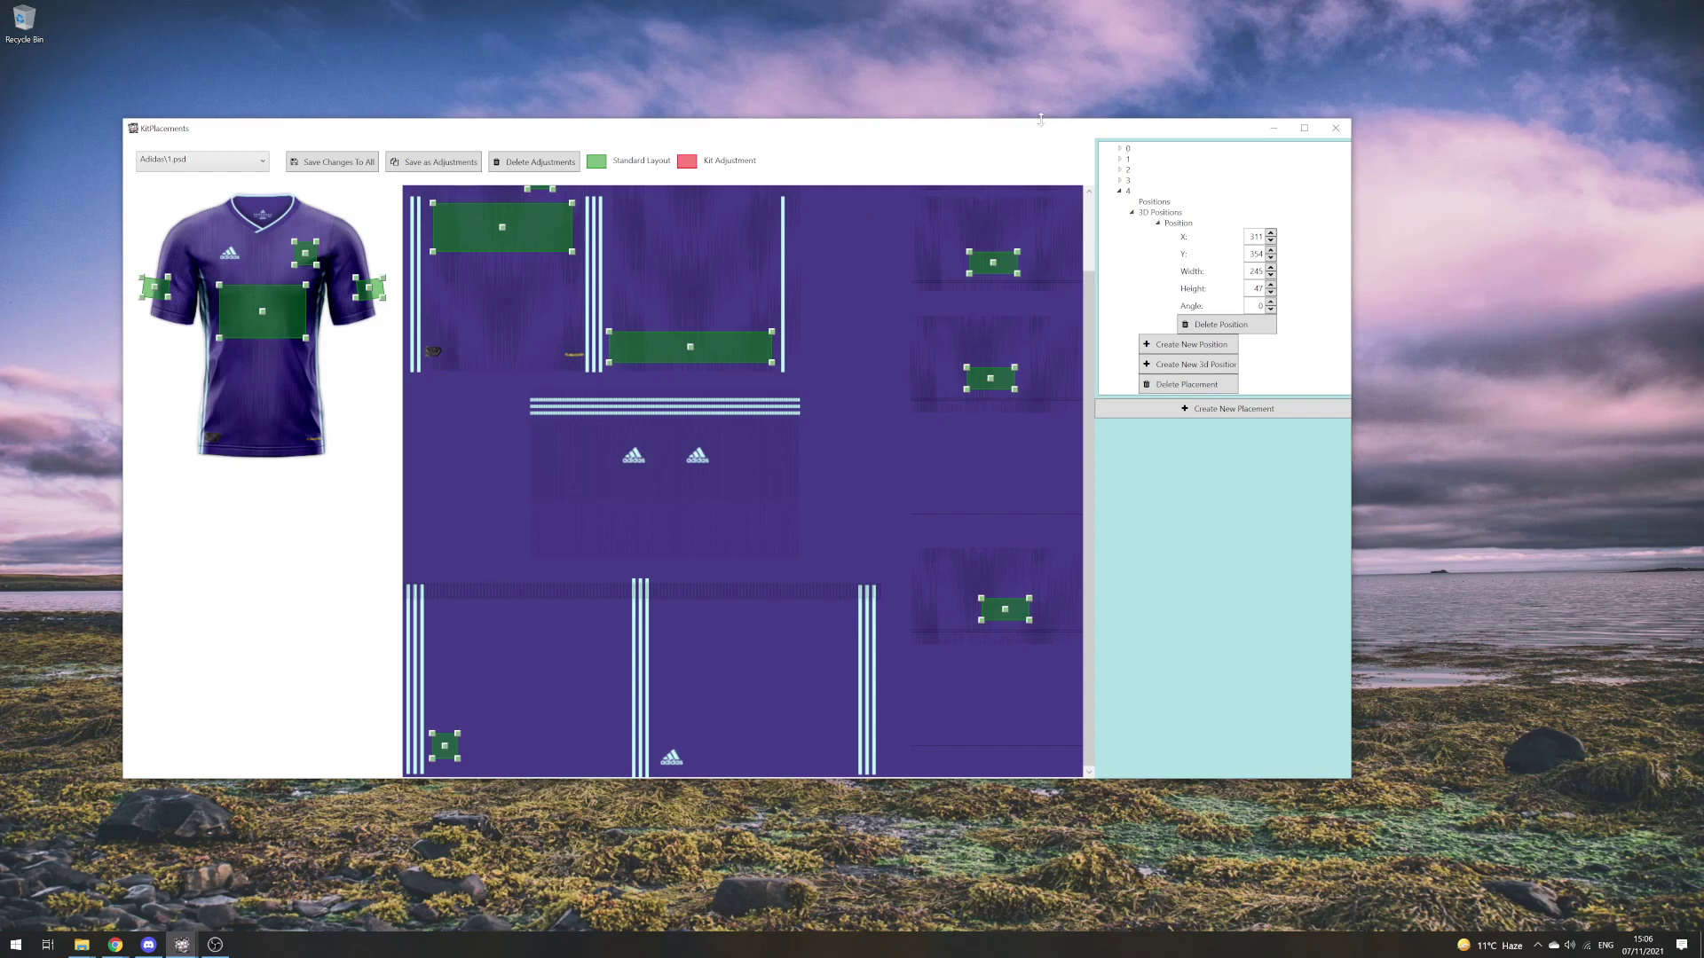
{"action": "scroll", "coordinate": [1084, 262], "scroll_direction": "up", "scroll_amount": 2}
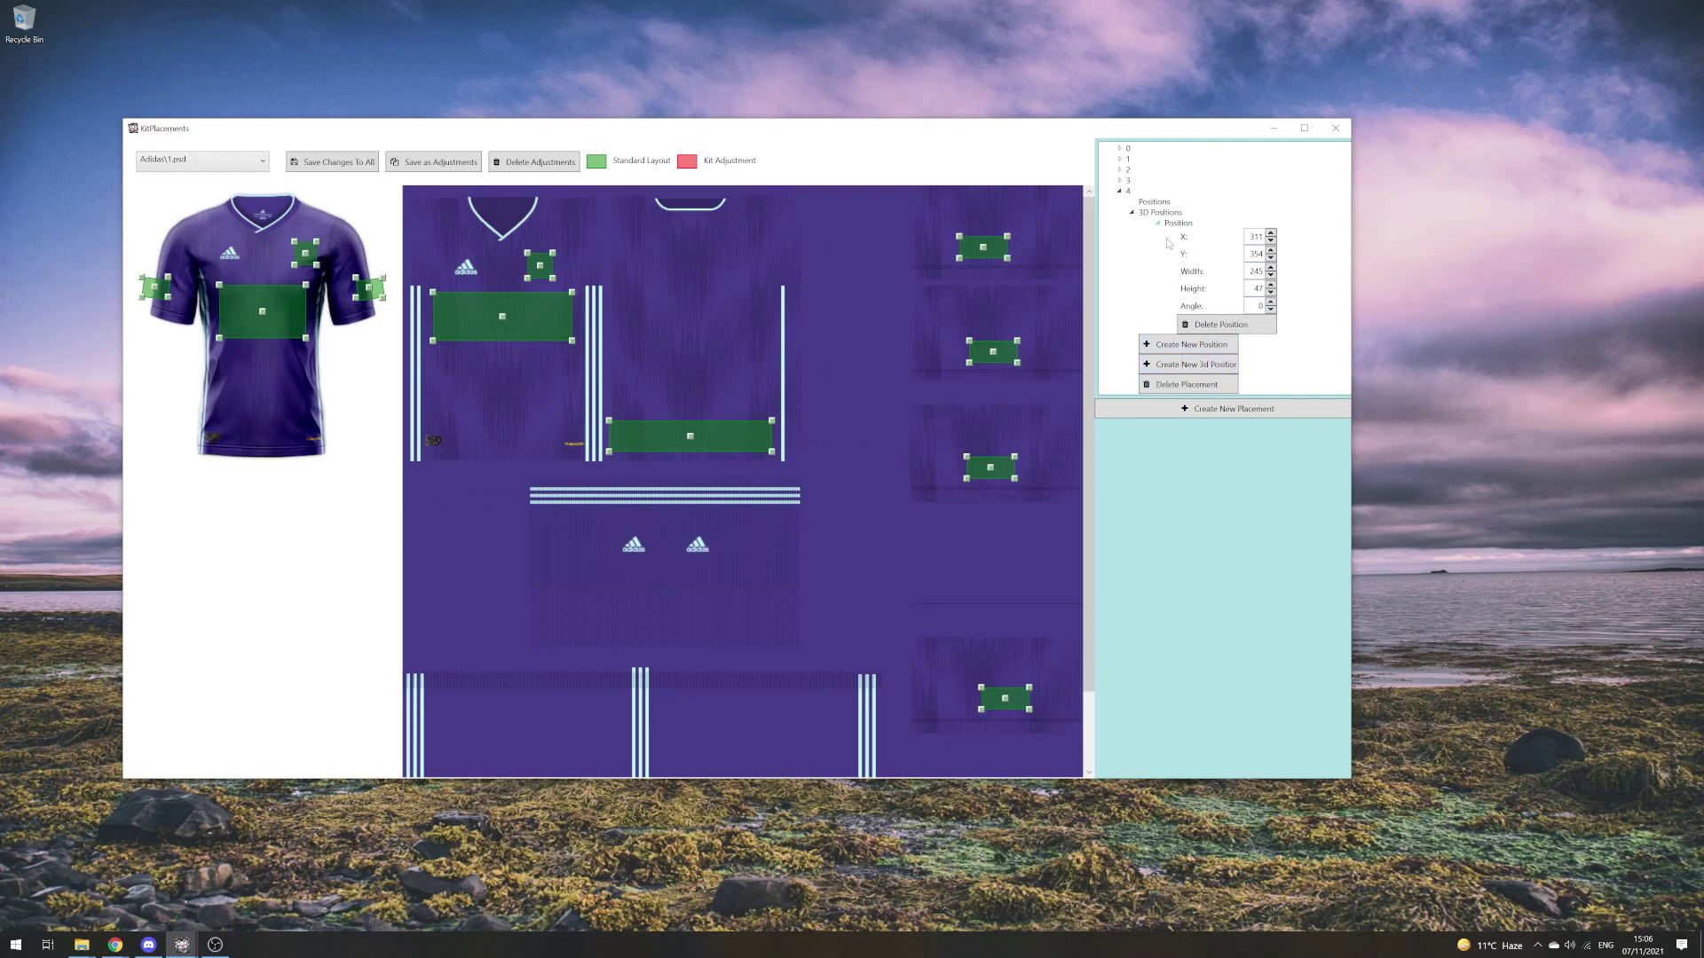
- Add a second 3D position on the shorts, move it to the lower area near the other leg's badge, and delete it
{"action": "left_click", "coordinate": [1178, 346]}
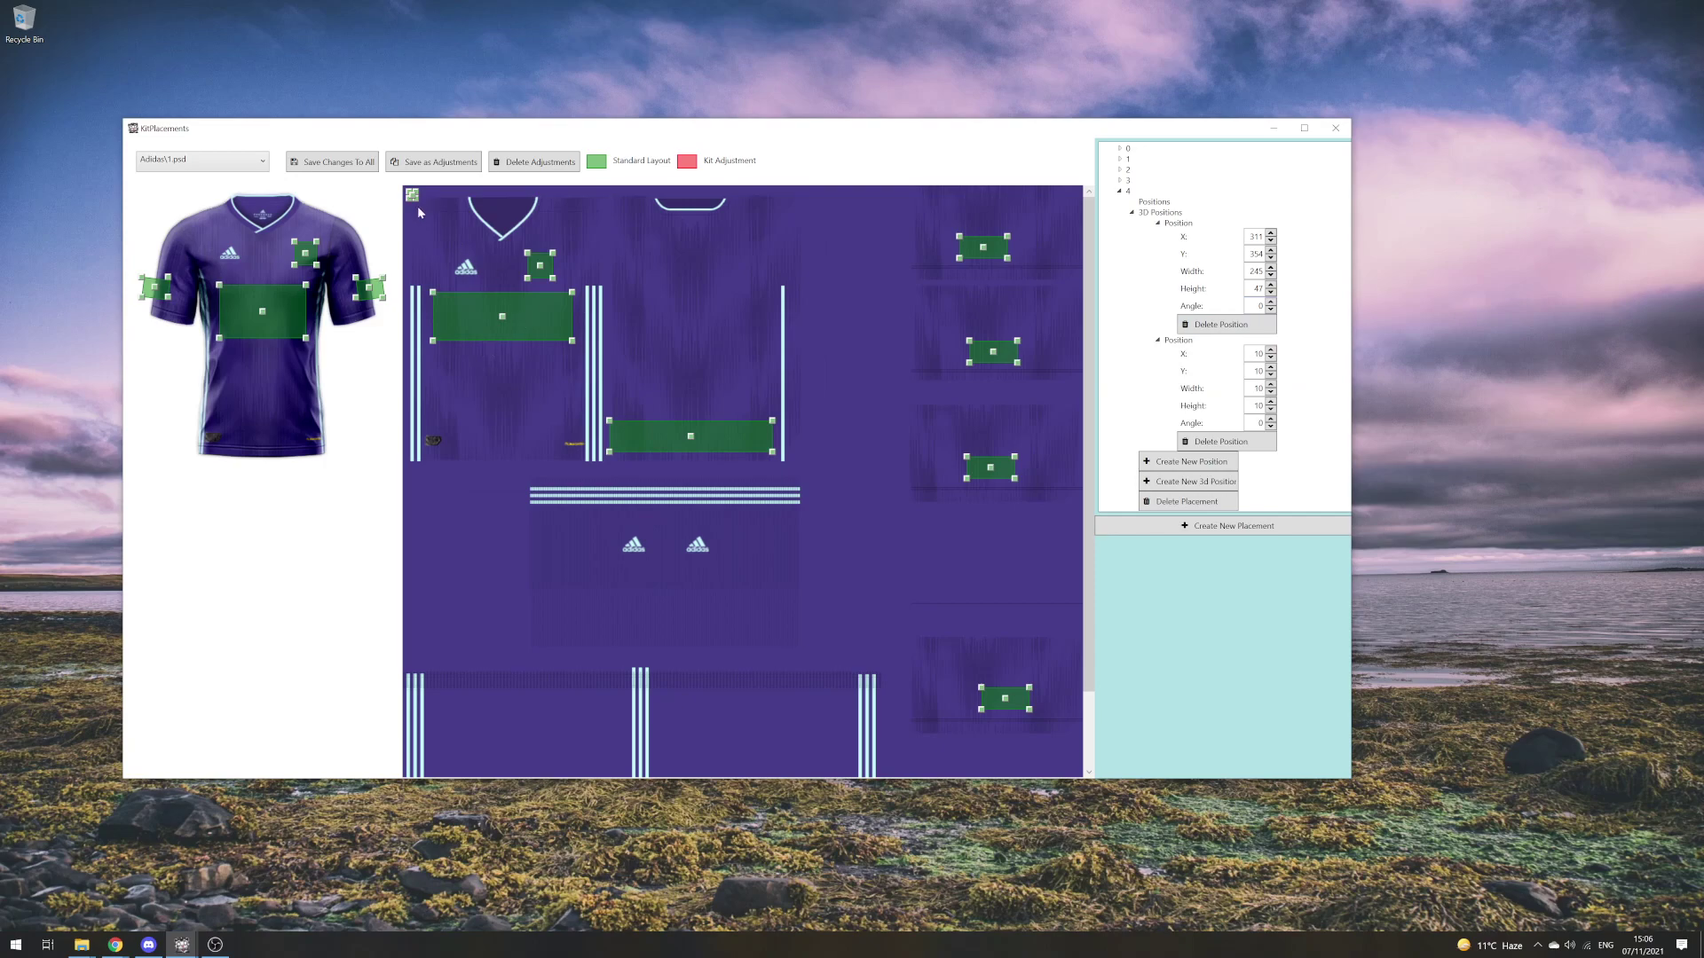
{"action": "mouse_move", "coordinate": [415, 201]}
{"action": "left_mouse_down"}
{"action": "mouse_move", "coordinate": [490, 253]}
{"action": "mouse_move", "coordinate": [481, 222]}
{"action": "mouse_move", "coordinate": [692, 489]}
{"action": "mouse_move", "coordinate": [734, 683]}
{"action": "left_mouse_up"}
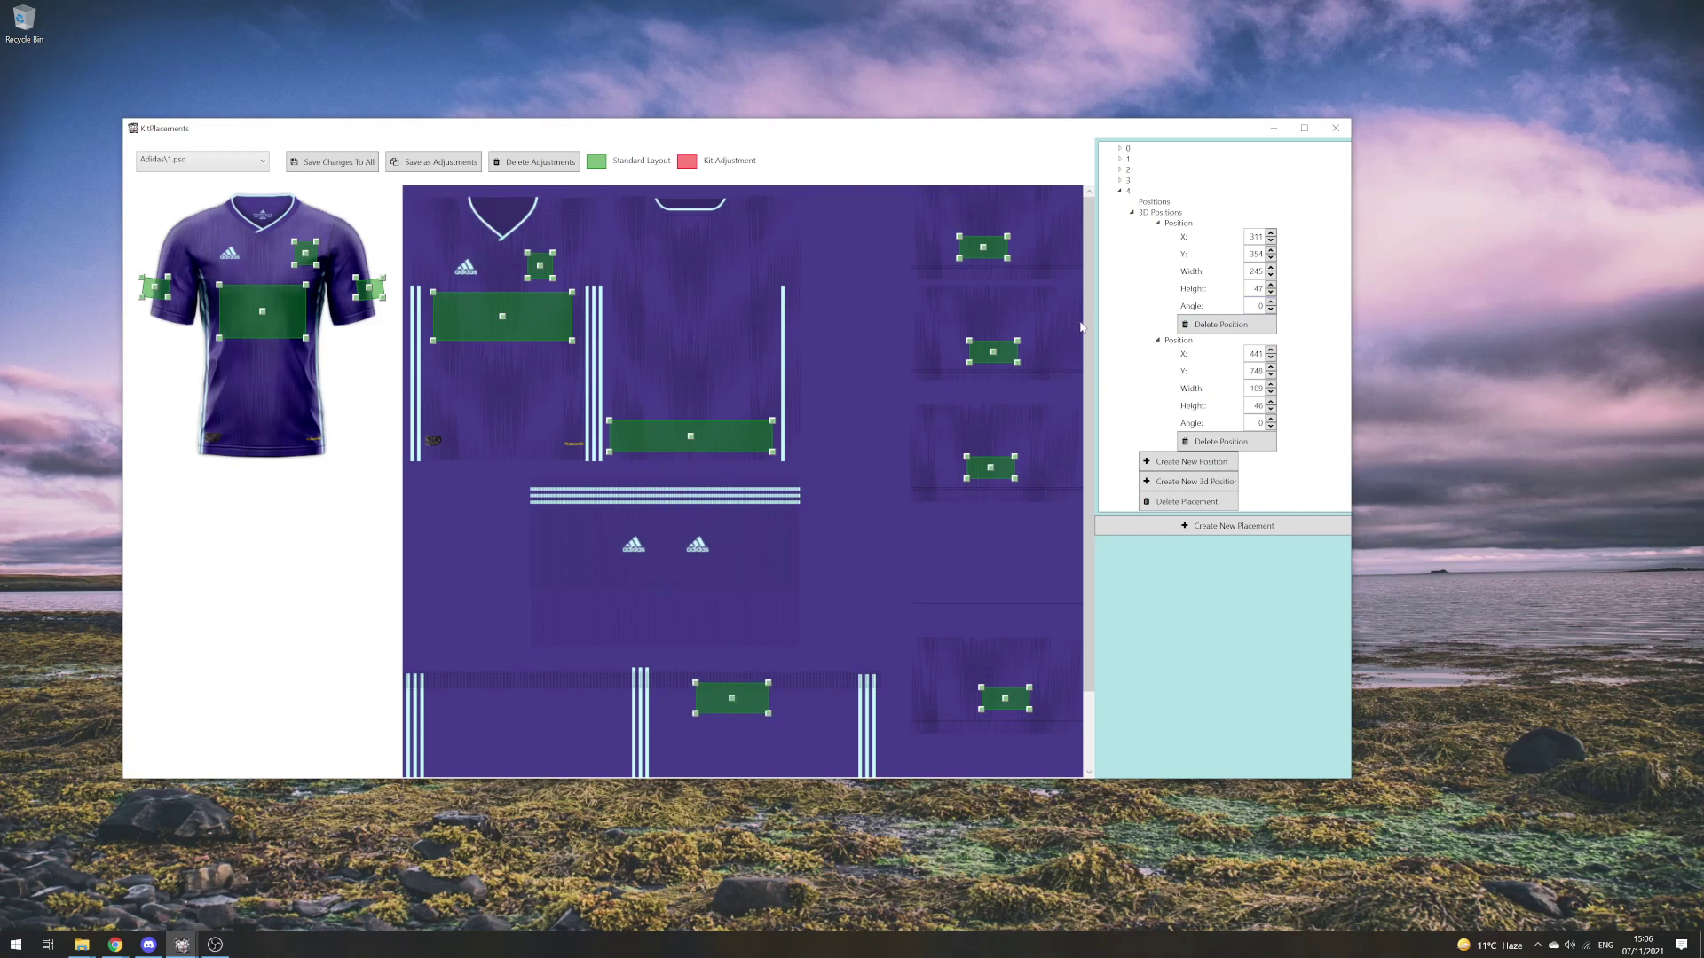
{"action": "scroll", "coordinate": [1078, 328], "scroll_direction": "down", "scroll_amount": 2}
{"action": "left_click_drag", "start_coordinate": [730, 609], "coordinate": [585, 750]}
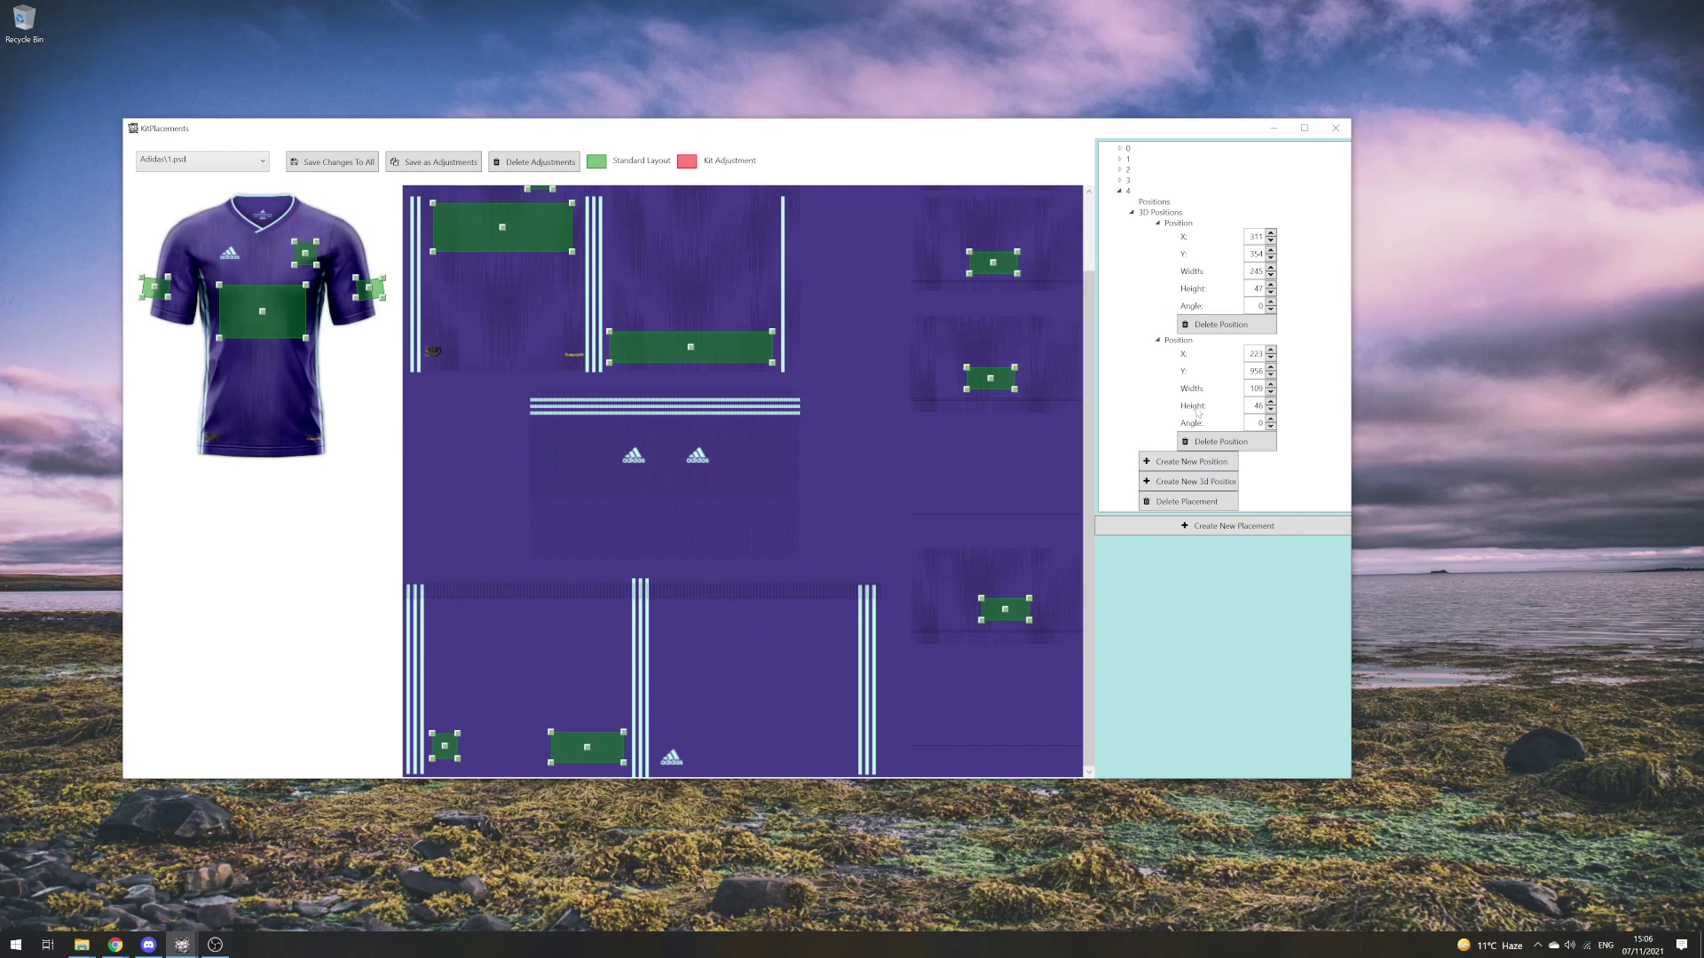
{"action": "left_click", "coordinate": [1230, 443]}
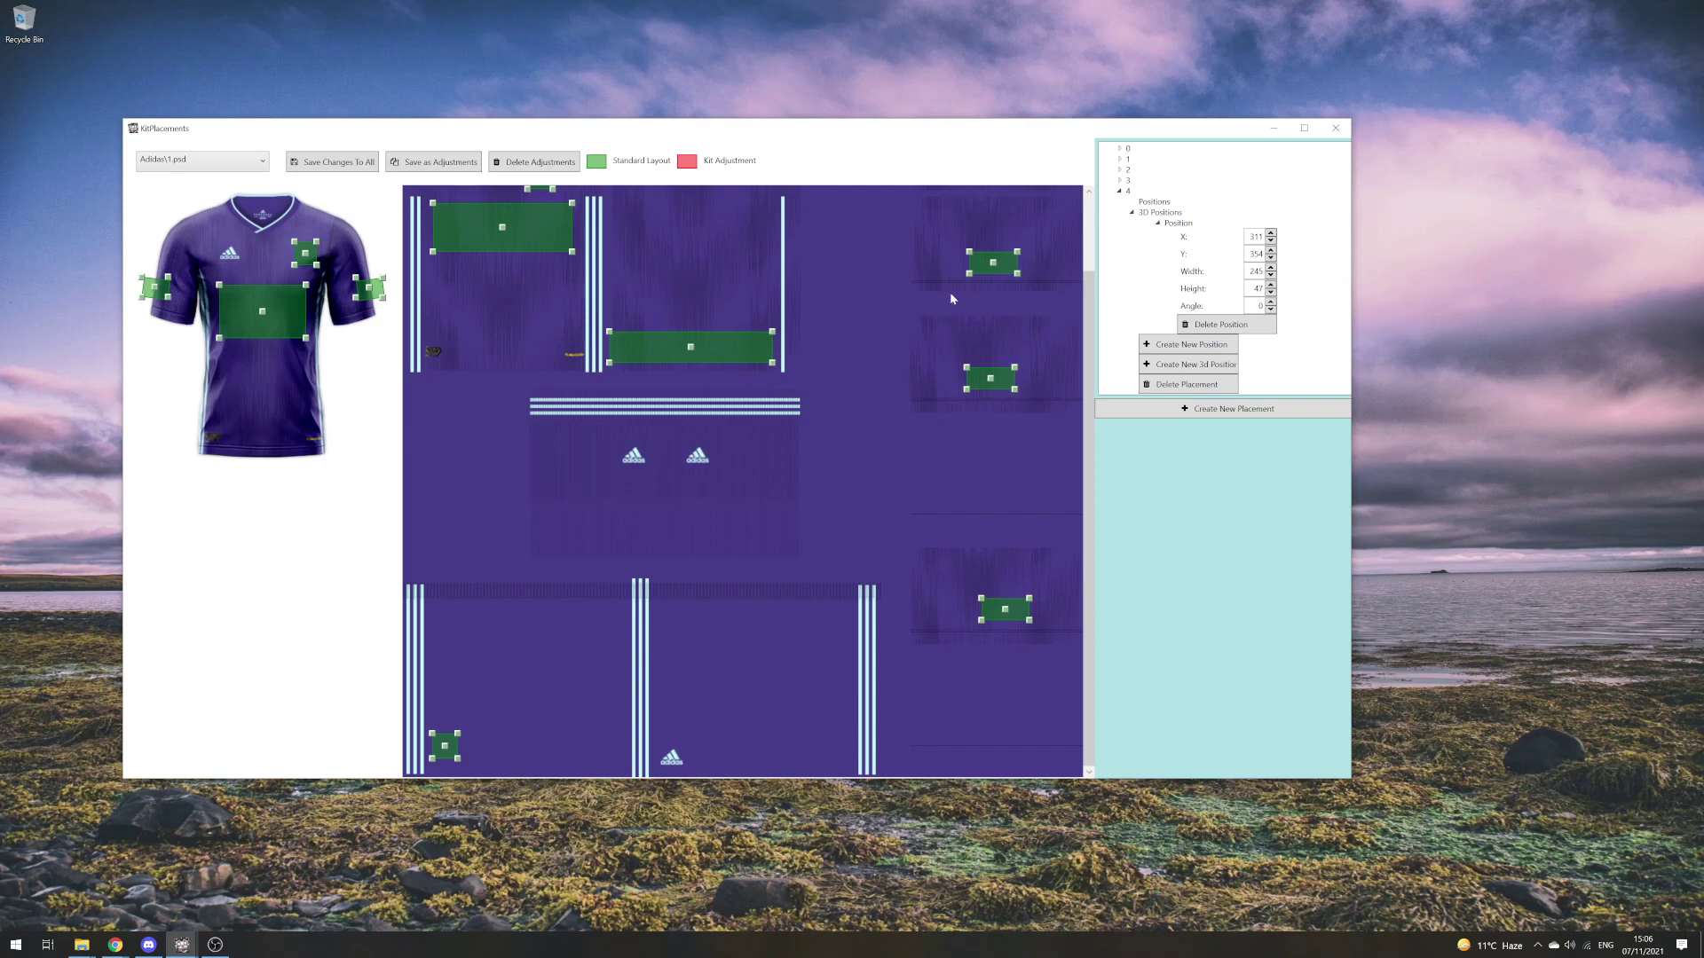
- Save the new placement to all non-adjusted files, and check it on the Adidas\2.psd and Adidas\5.psd templates
{"action": "left_click", "coordinate": [319, 165]}
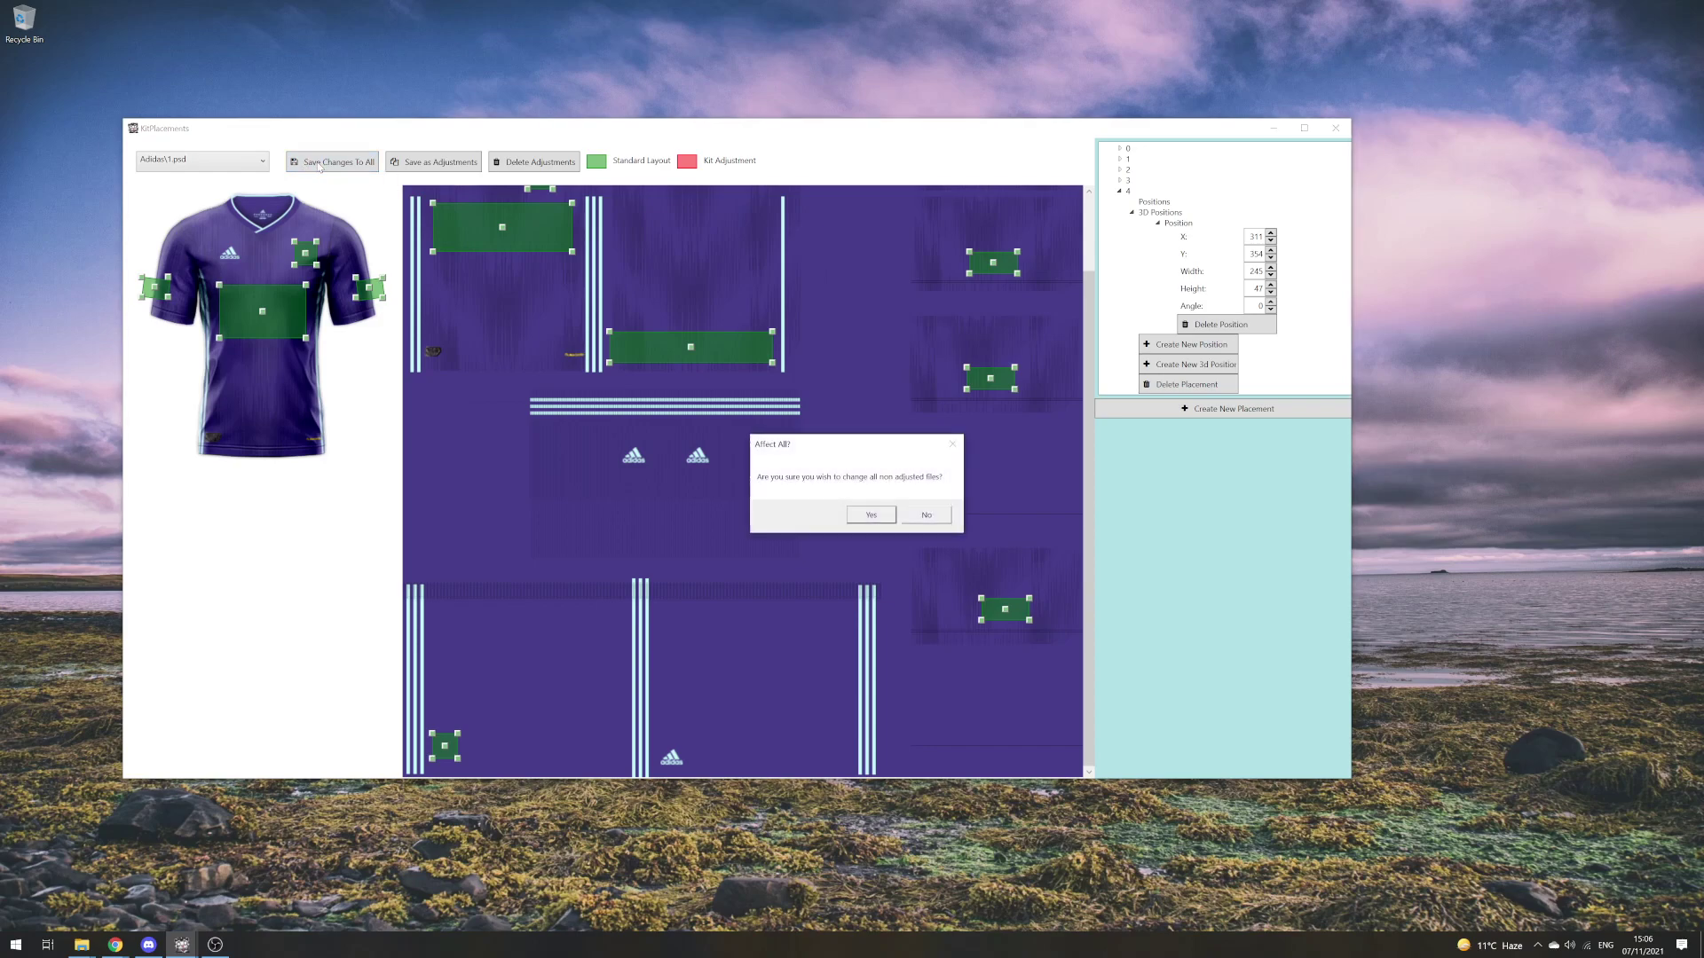
{"action": "left_click", "coordinate": [870, 514]}
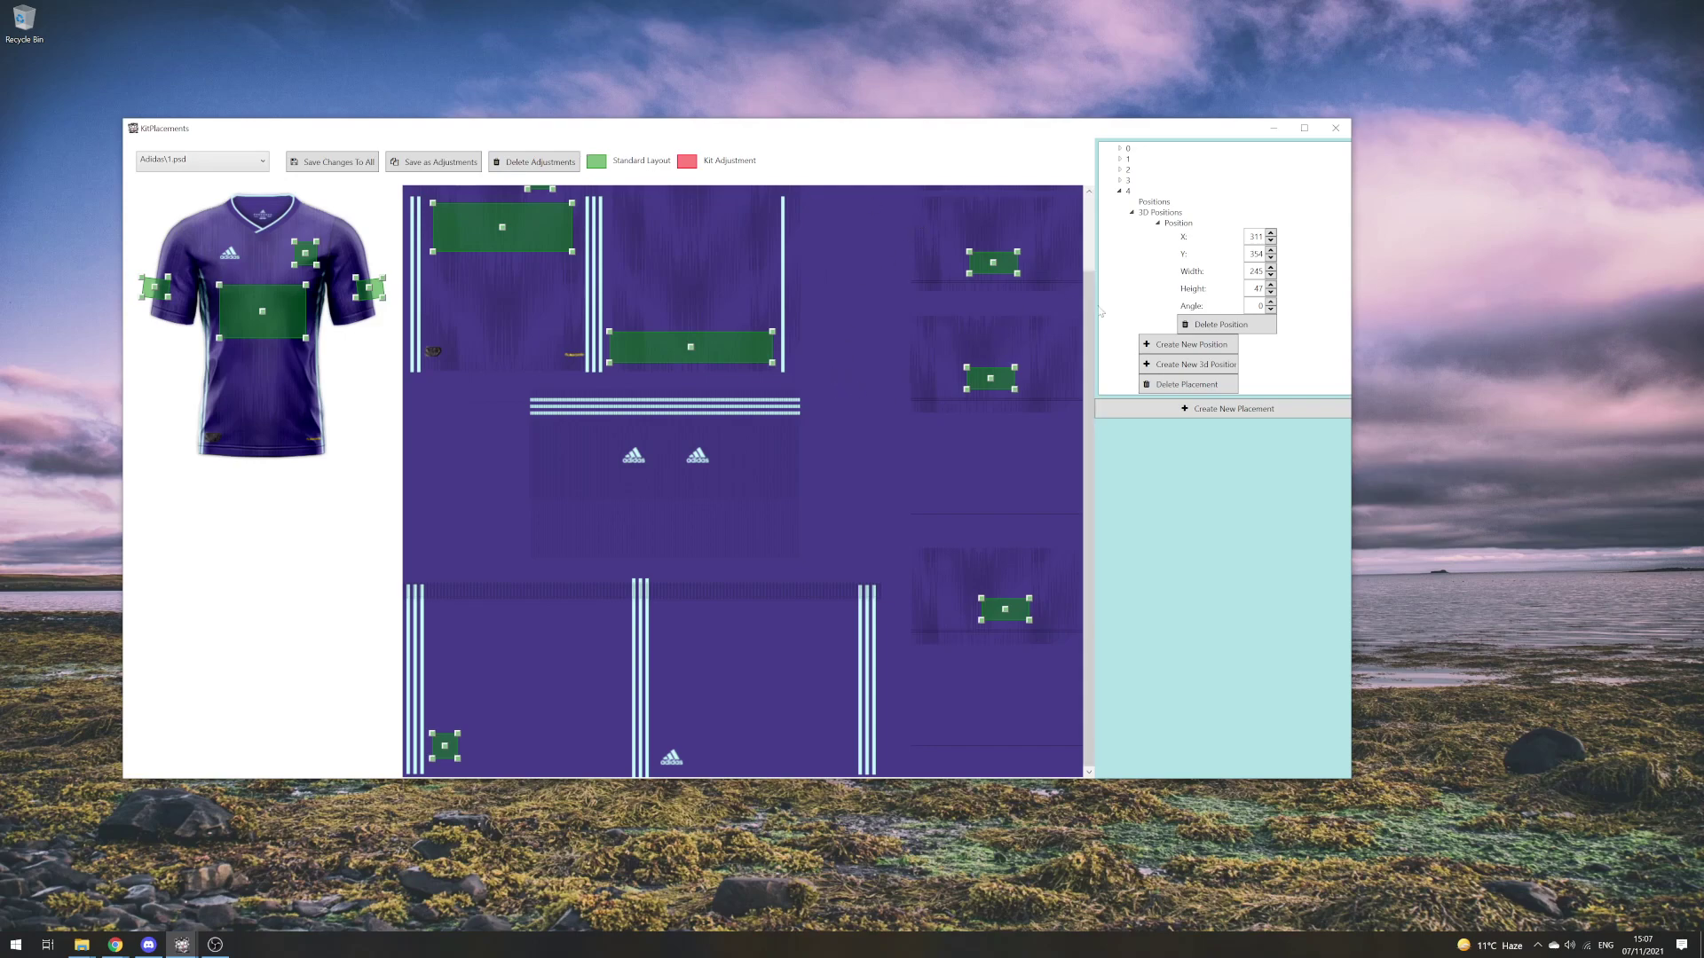
{"action": "scroll", "coordinate": [621, 311], "scroll_direction": "up", "scroll_amount": 2}
{"action": "left_click", "coordinate": [224, 158]}
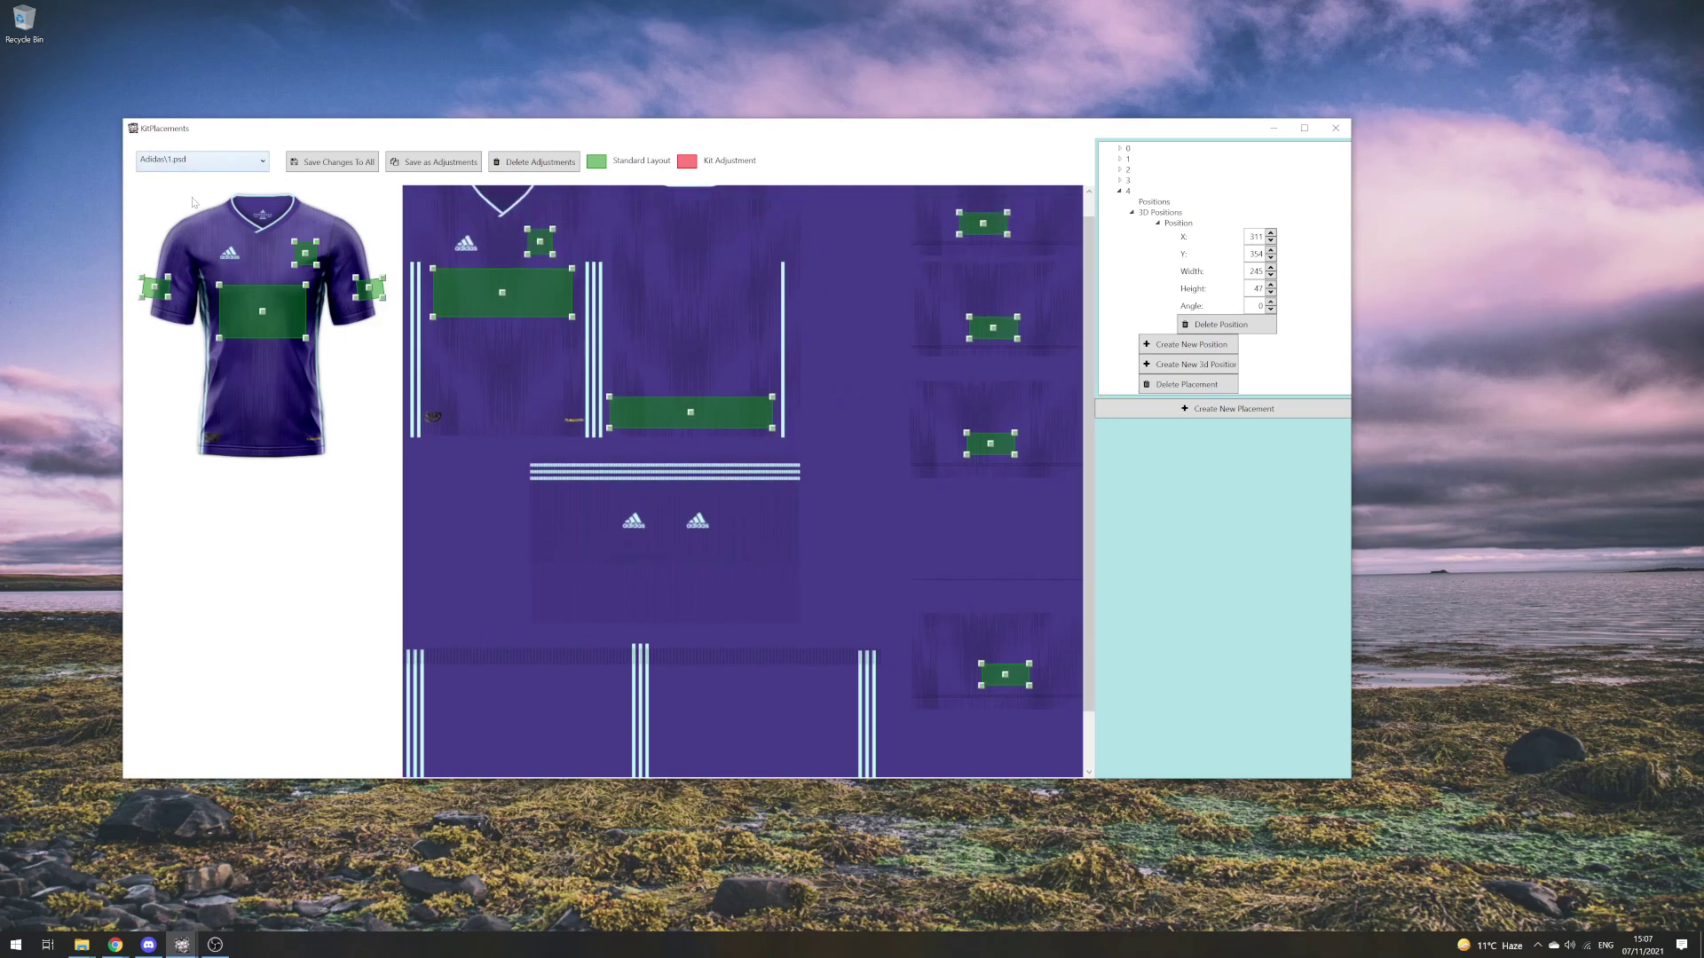
{"action": "left_click", "coordinate": [194, 197]}
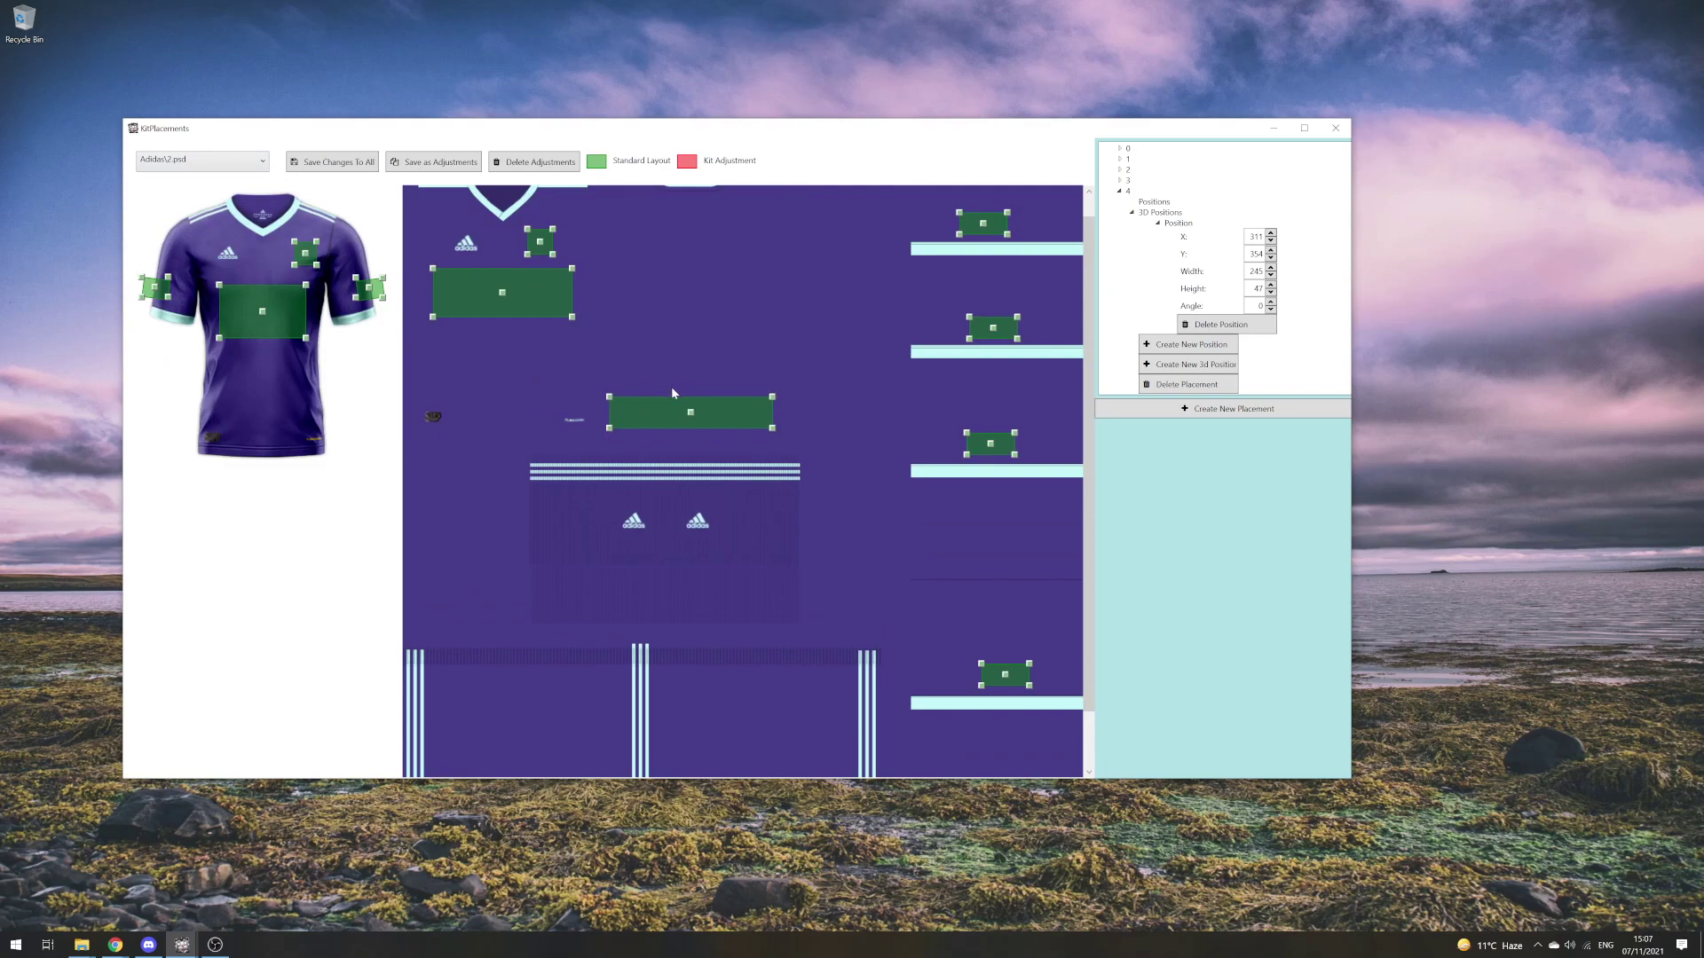
{"action": "scroll", "coordinate": [681, 373], "scroll_direction": "up", "scroll_amount": 1}
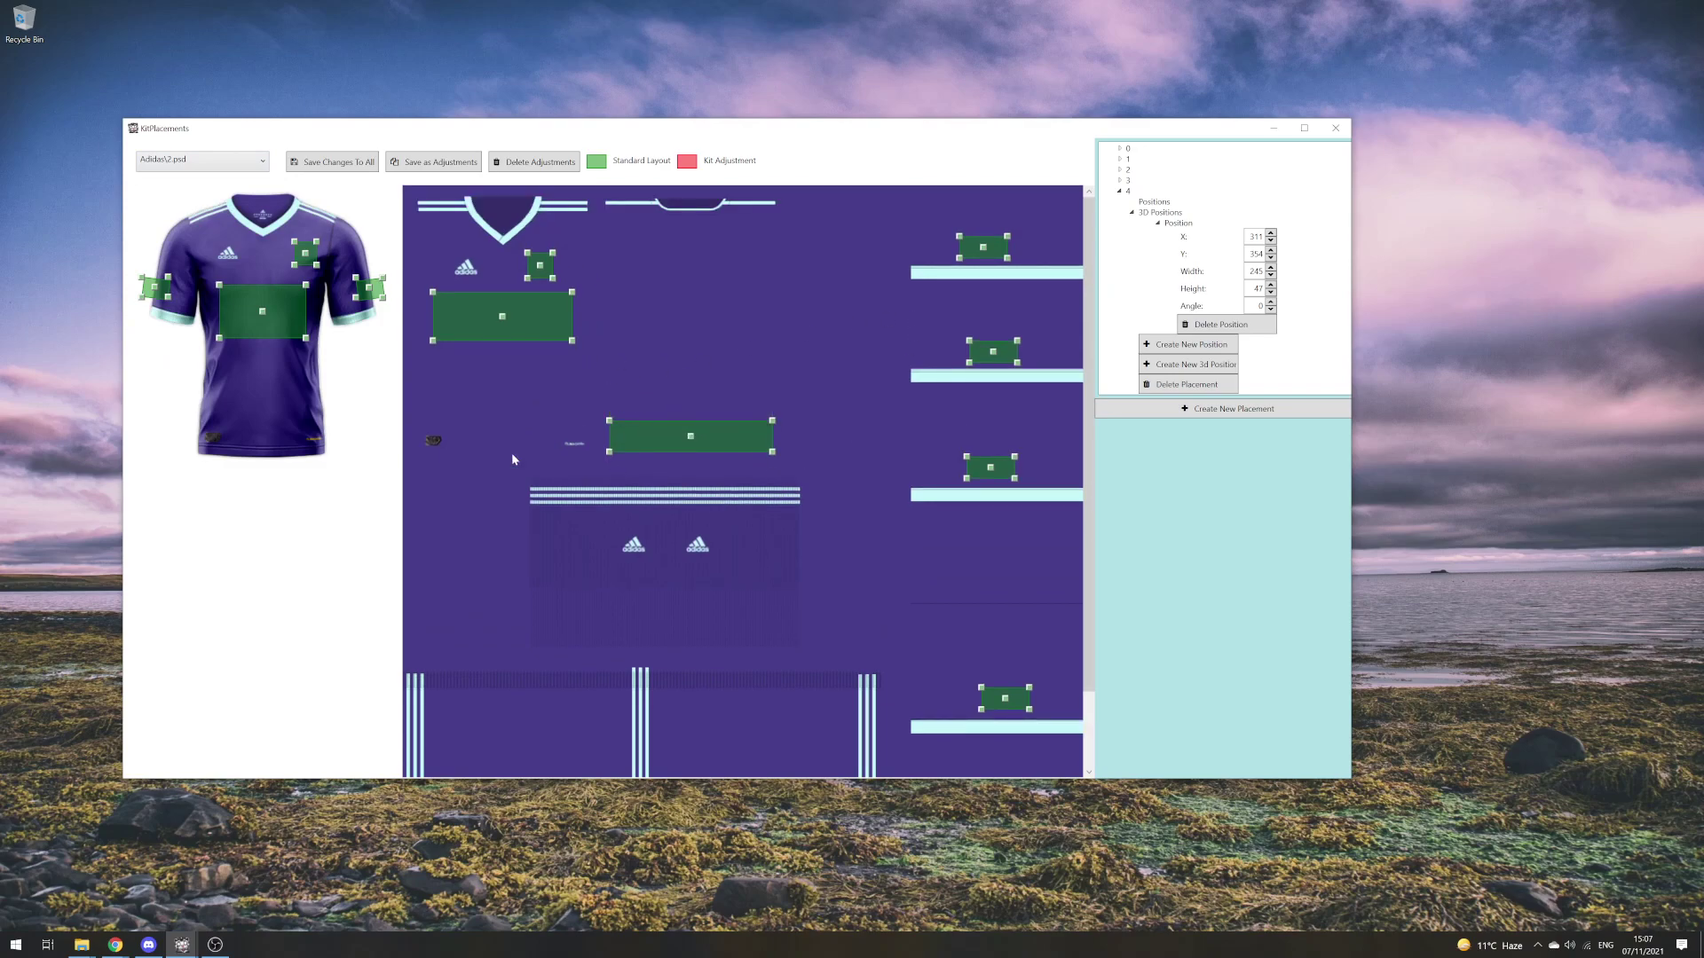
{"action": "left_click", "coordinate": [206, 164]}
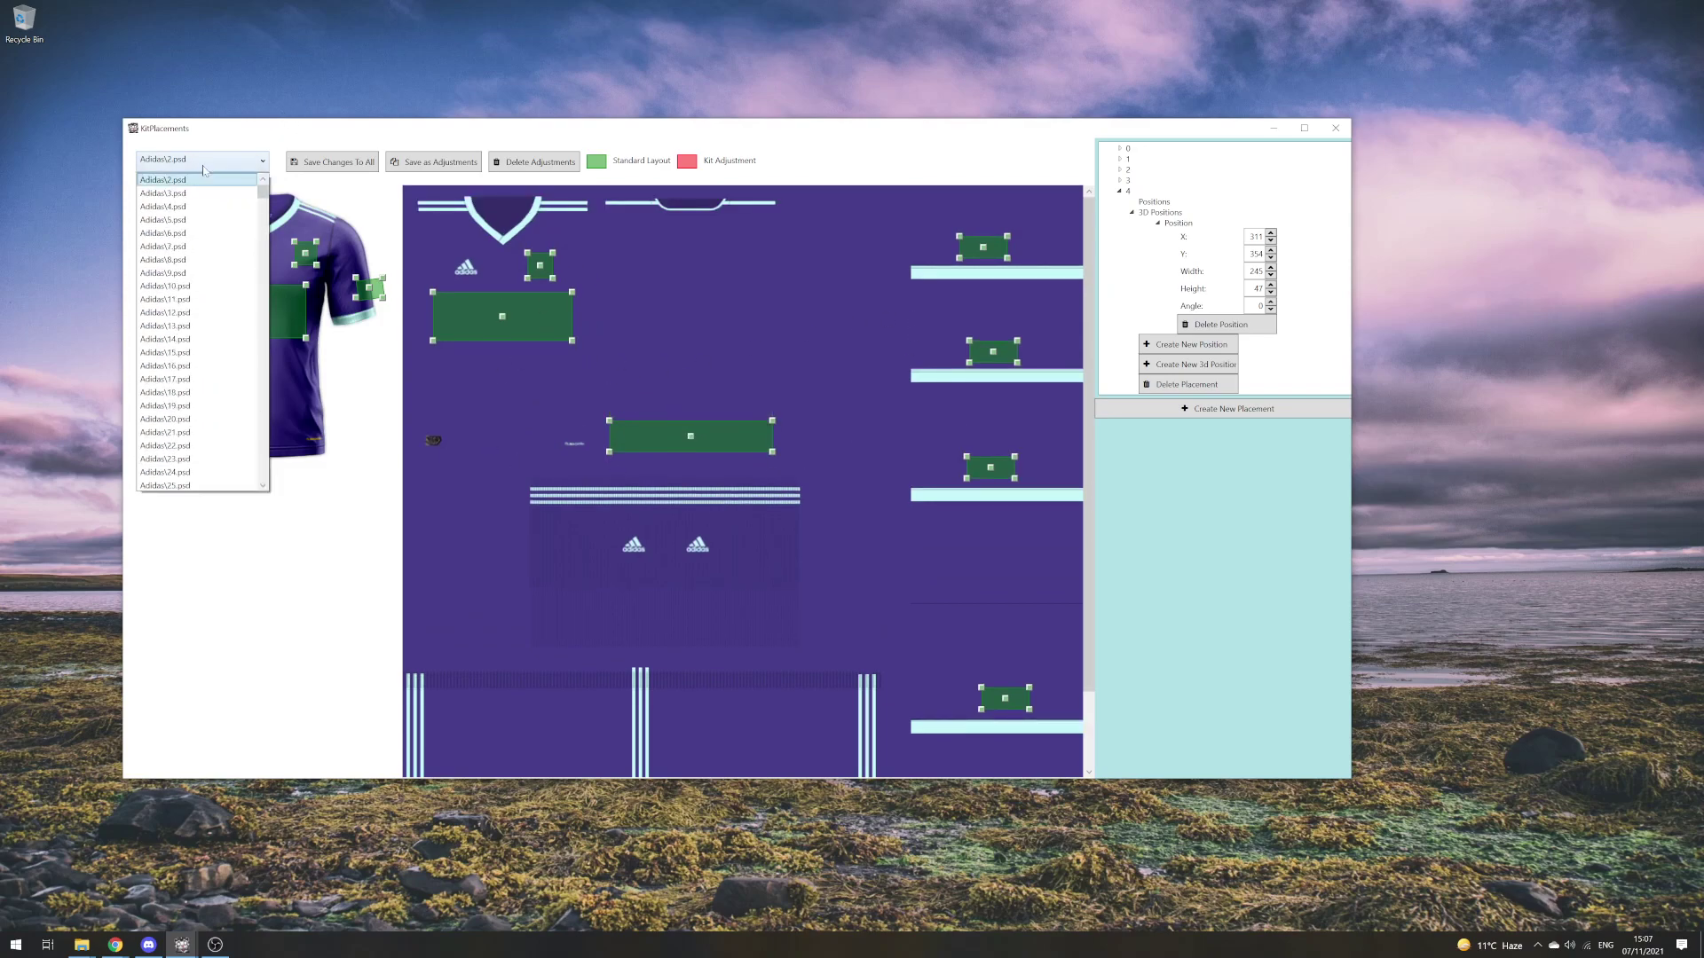
{"action": "left_click", "coordinate": [210, 216]}
- Switch the previewed template to Nike\17.psd, looking through the neighbouring Nike templates
{"action": "left_click", "coordinate": [221, 165]}
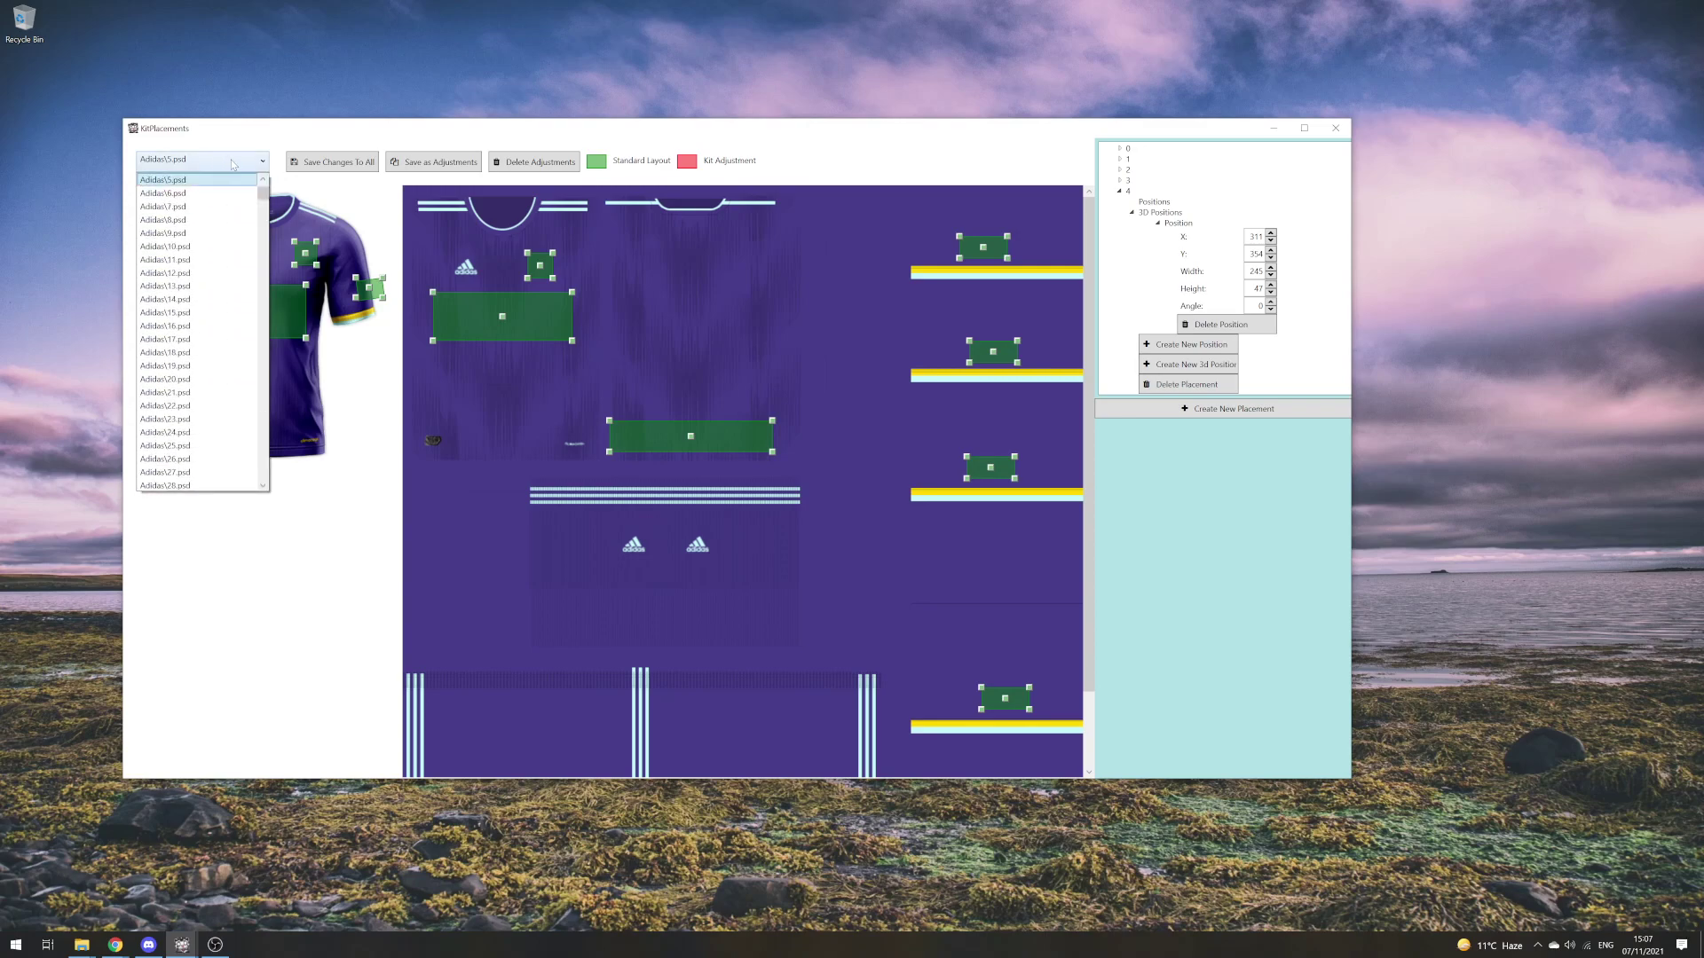
{"action": "left_click_drag", "start_coordinate": [262, 193], "coordinate": [262, 207]}
{"action": "scroll", "coordinate": [213, 382], "scroll_direction": "down", "scroll_amount": 20}
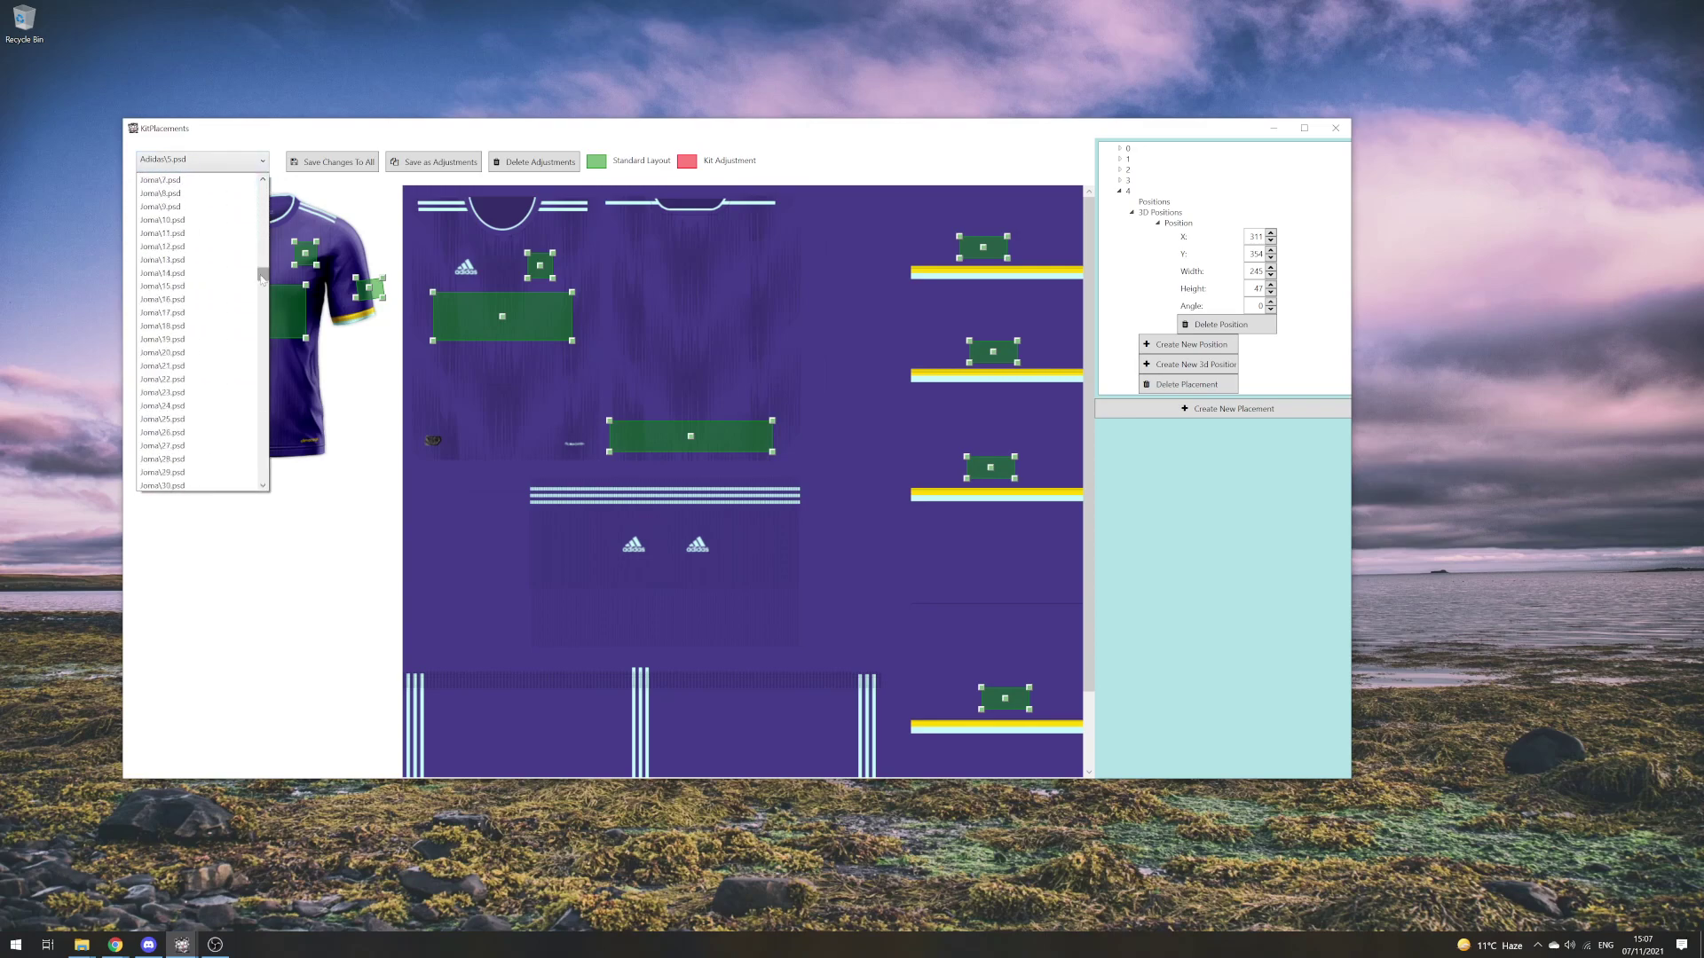
{"action": "scroll", "coordinate": [212, 383], "scroll_direction": "down", "scroll_amount": 8}
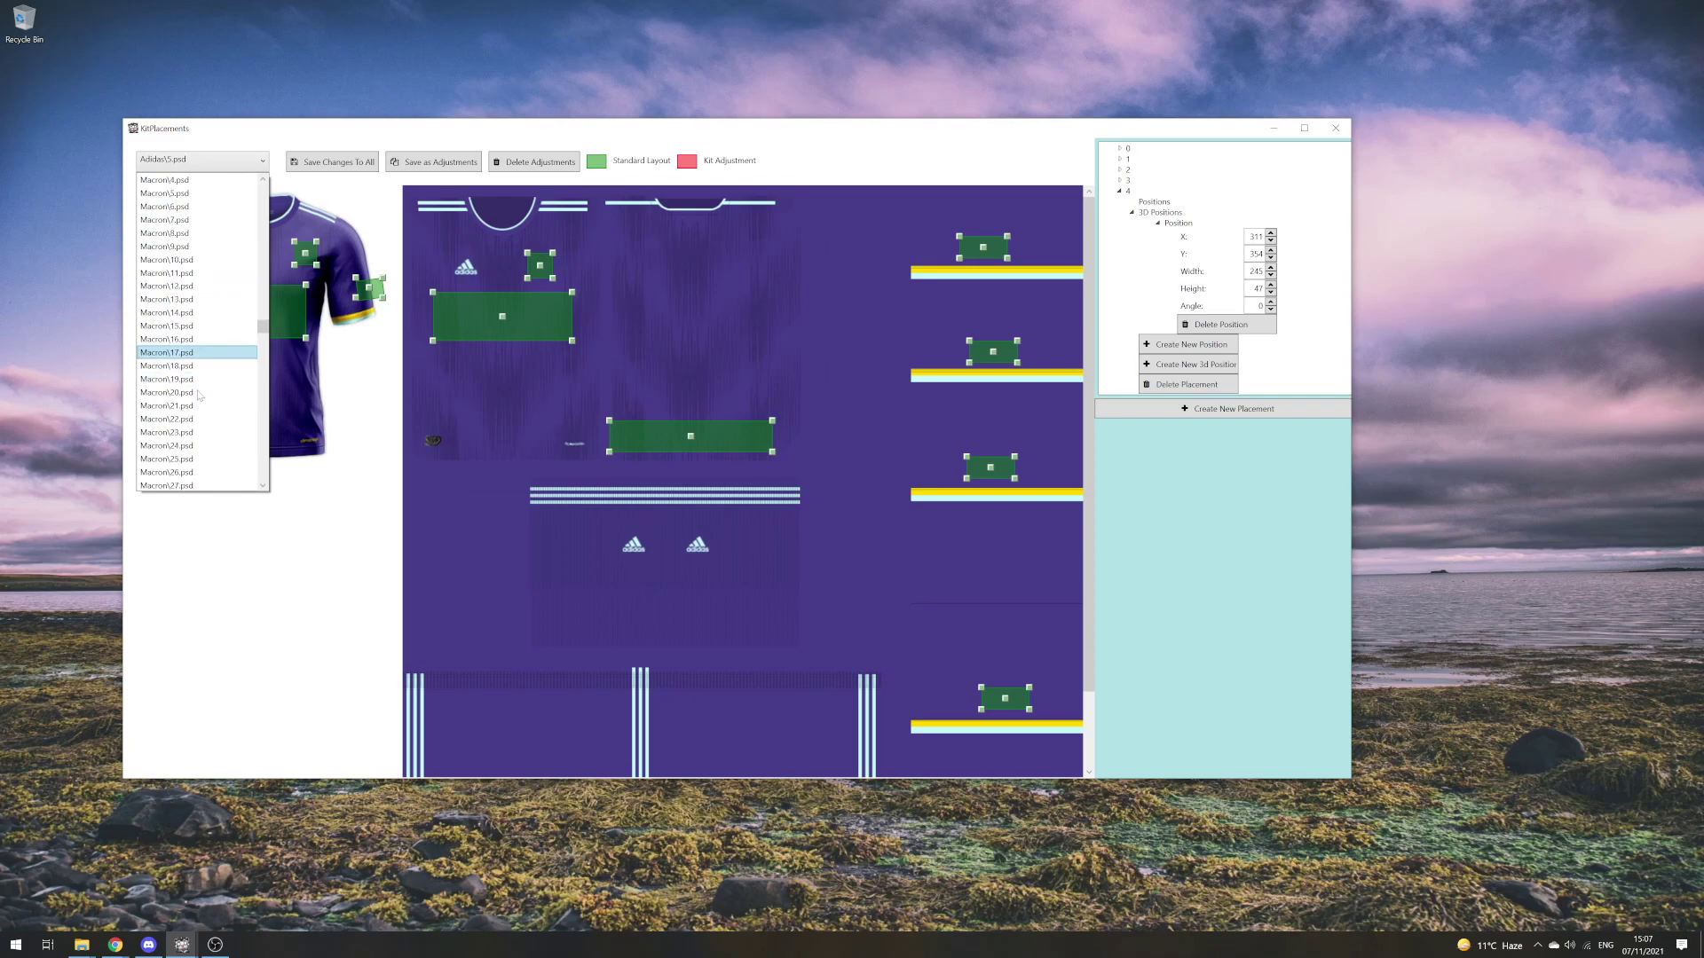
{"action": "scroll", "coordinate": [199, 390], "scroll_direction": "down", "scroll_amount": 10}
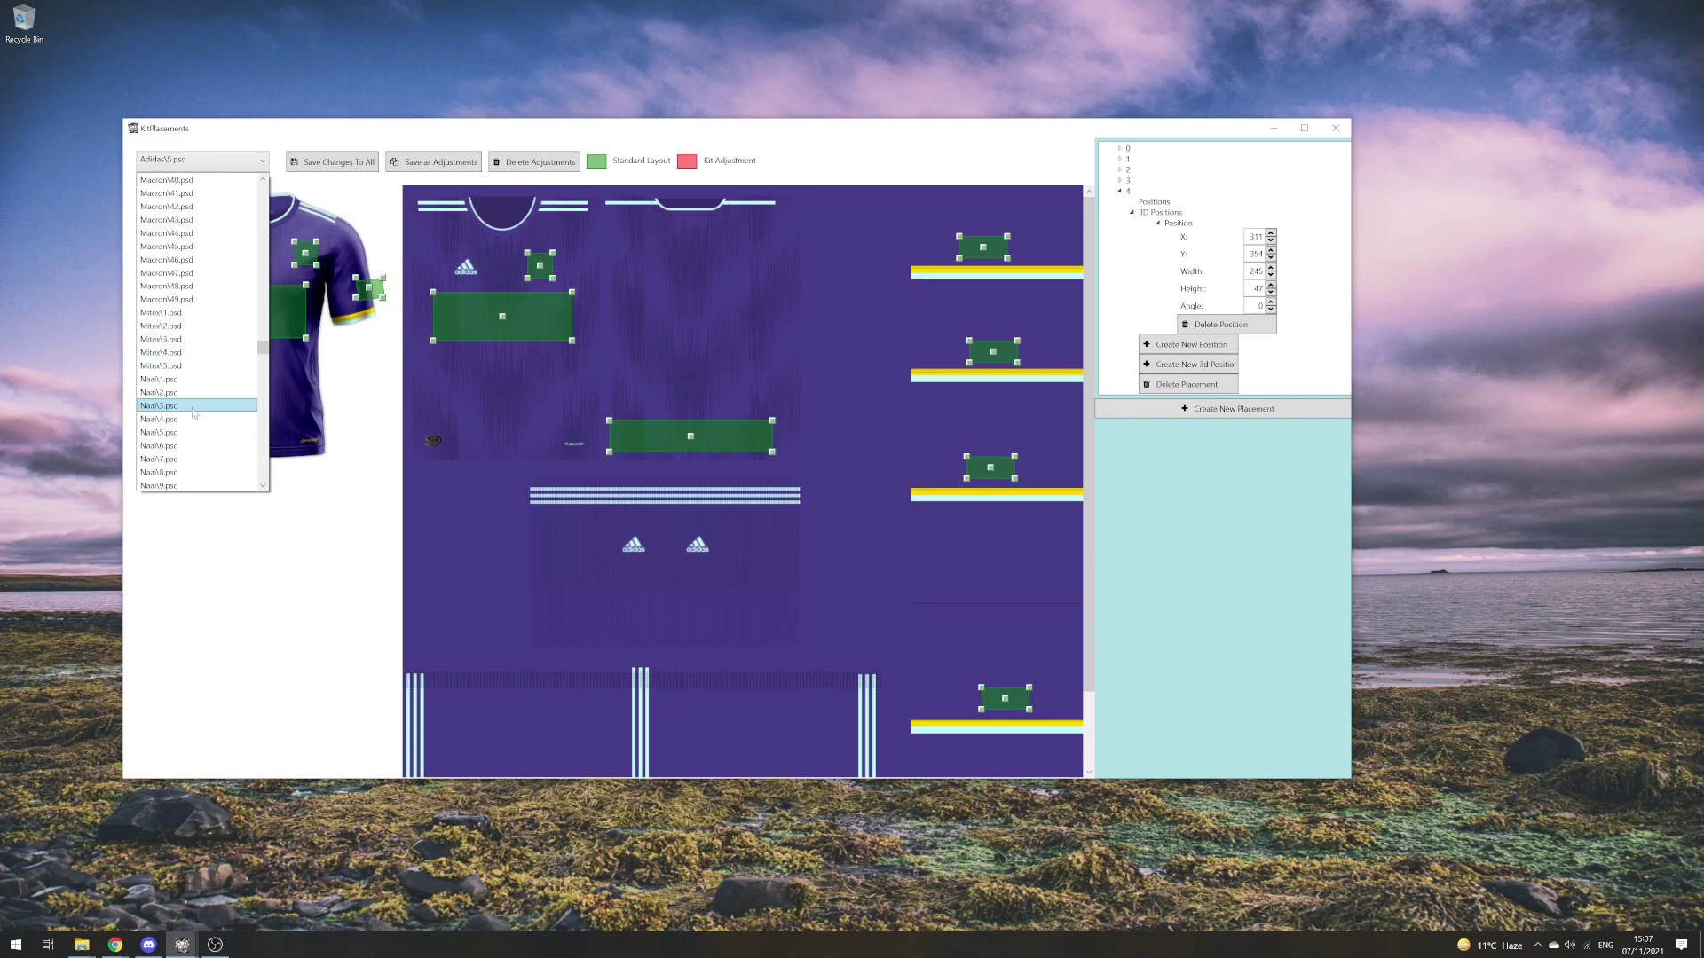
{"action": "left_click", "coordinate": [184, 406]}
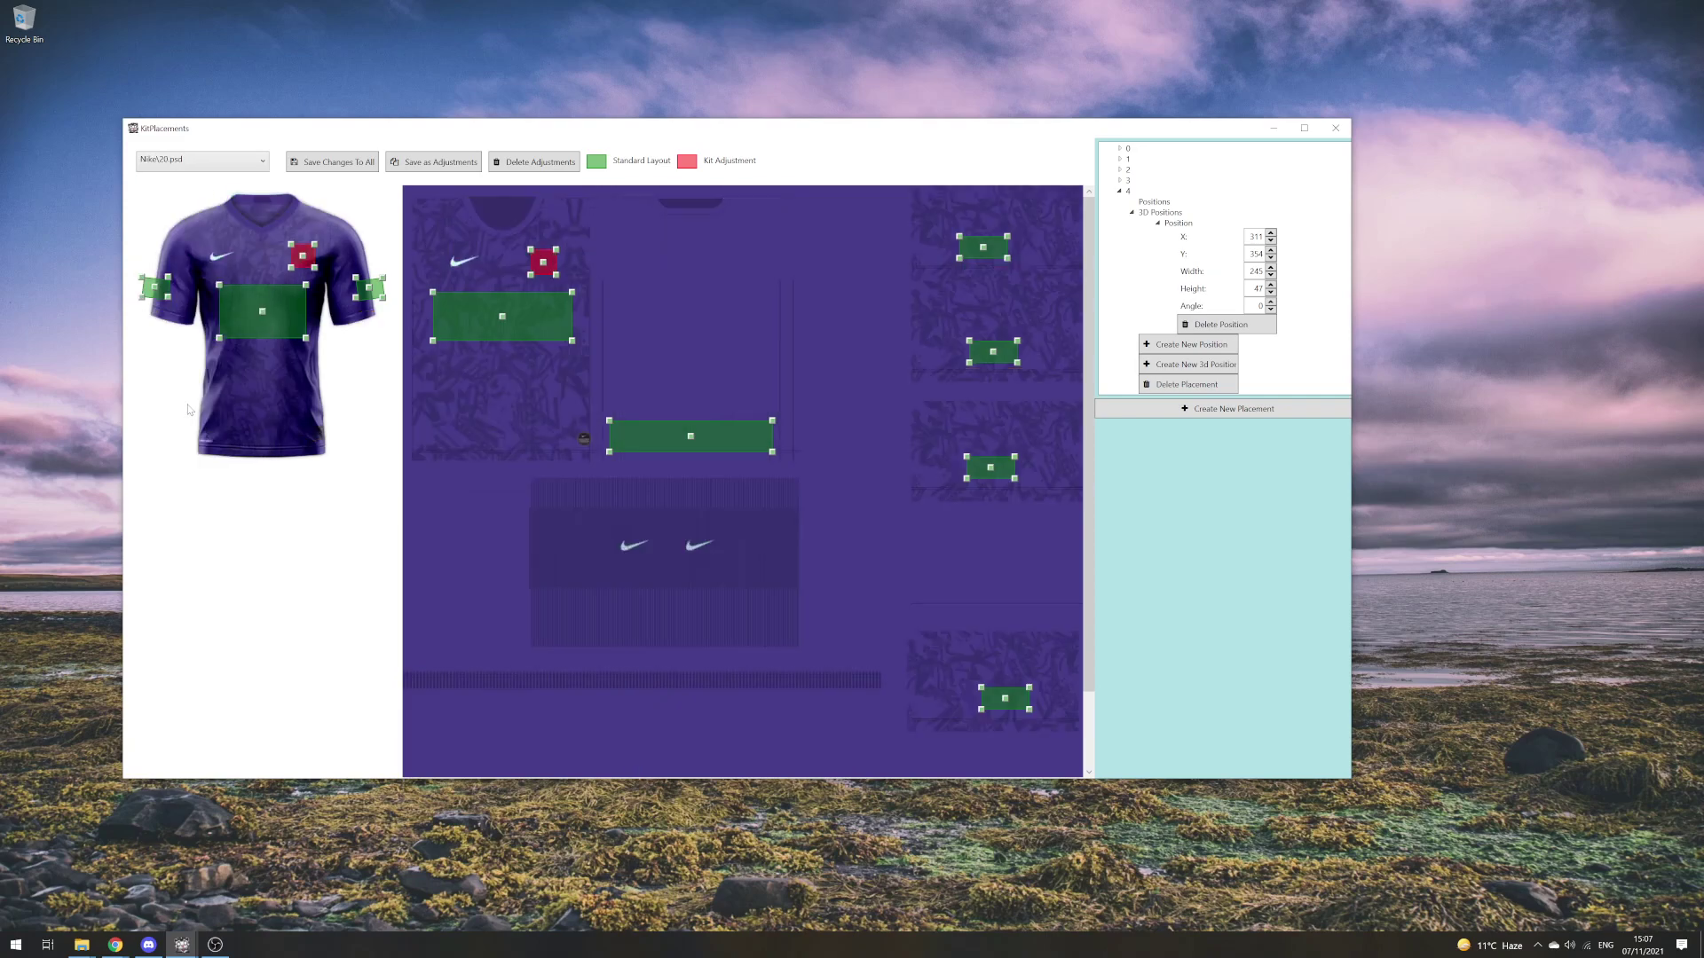
{"action": "key", "text": "Up"}
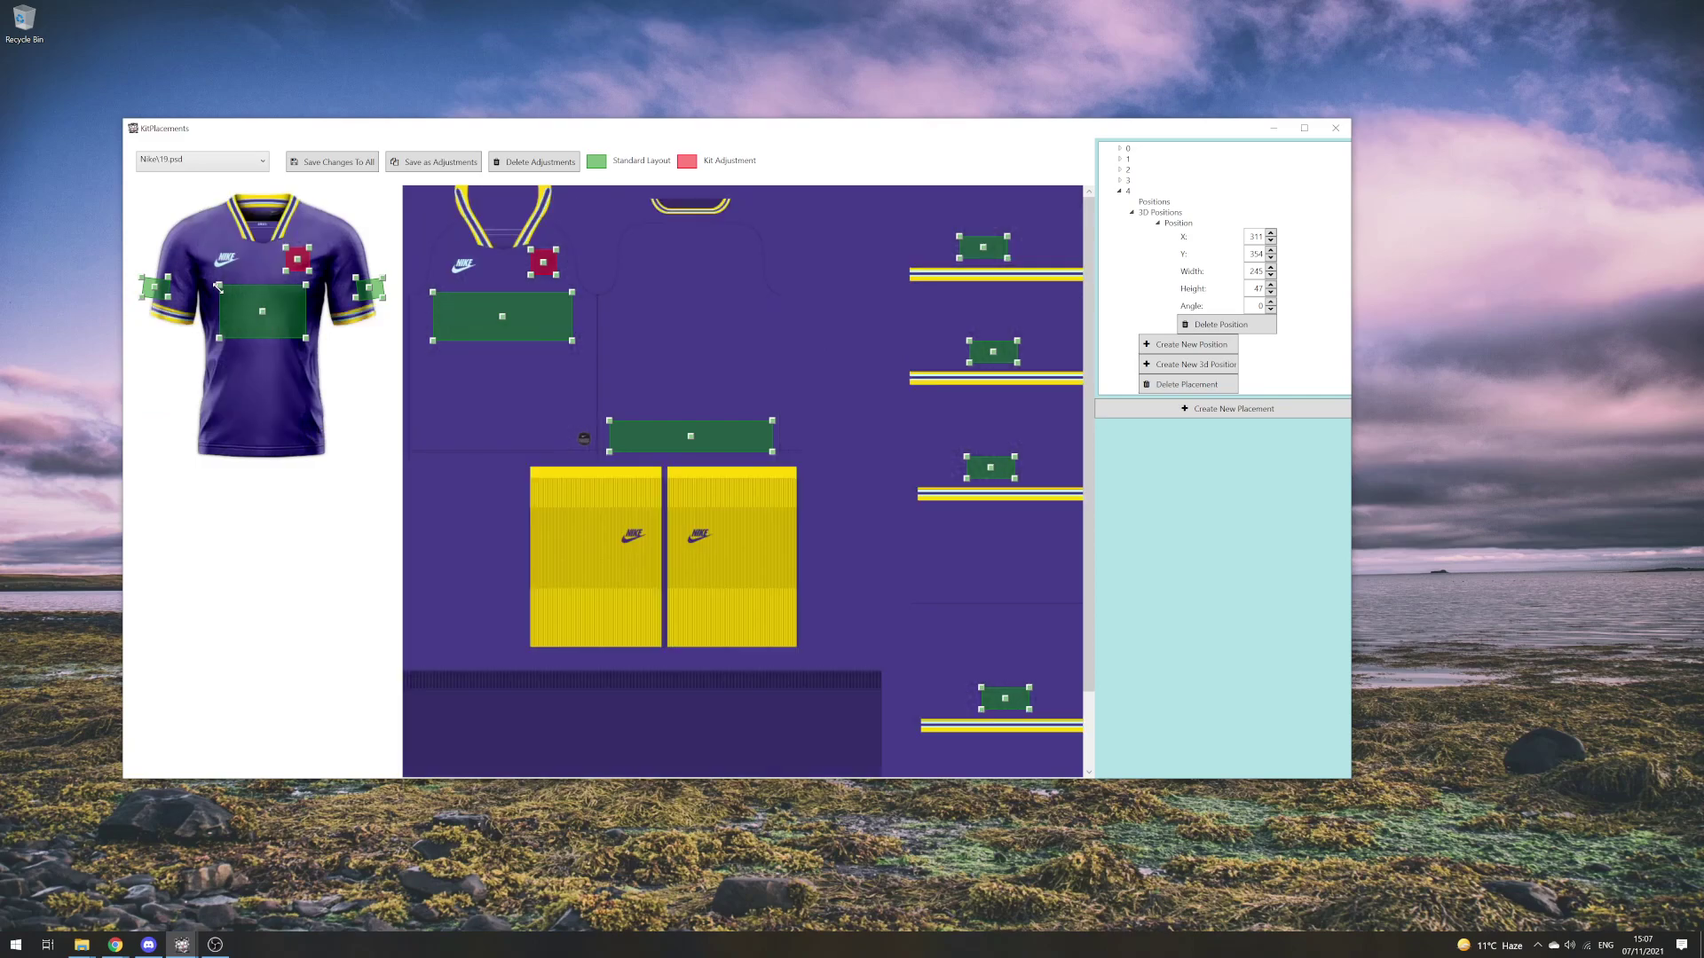
{"action": "key", "text": "Up"}
{"action": "key", "text": "Up"}
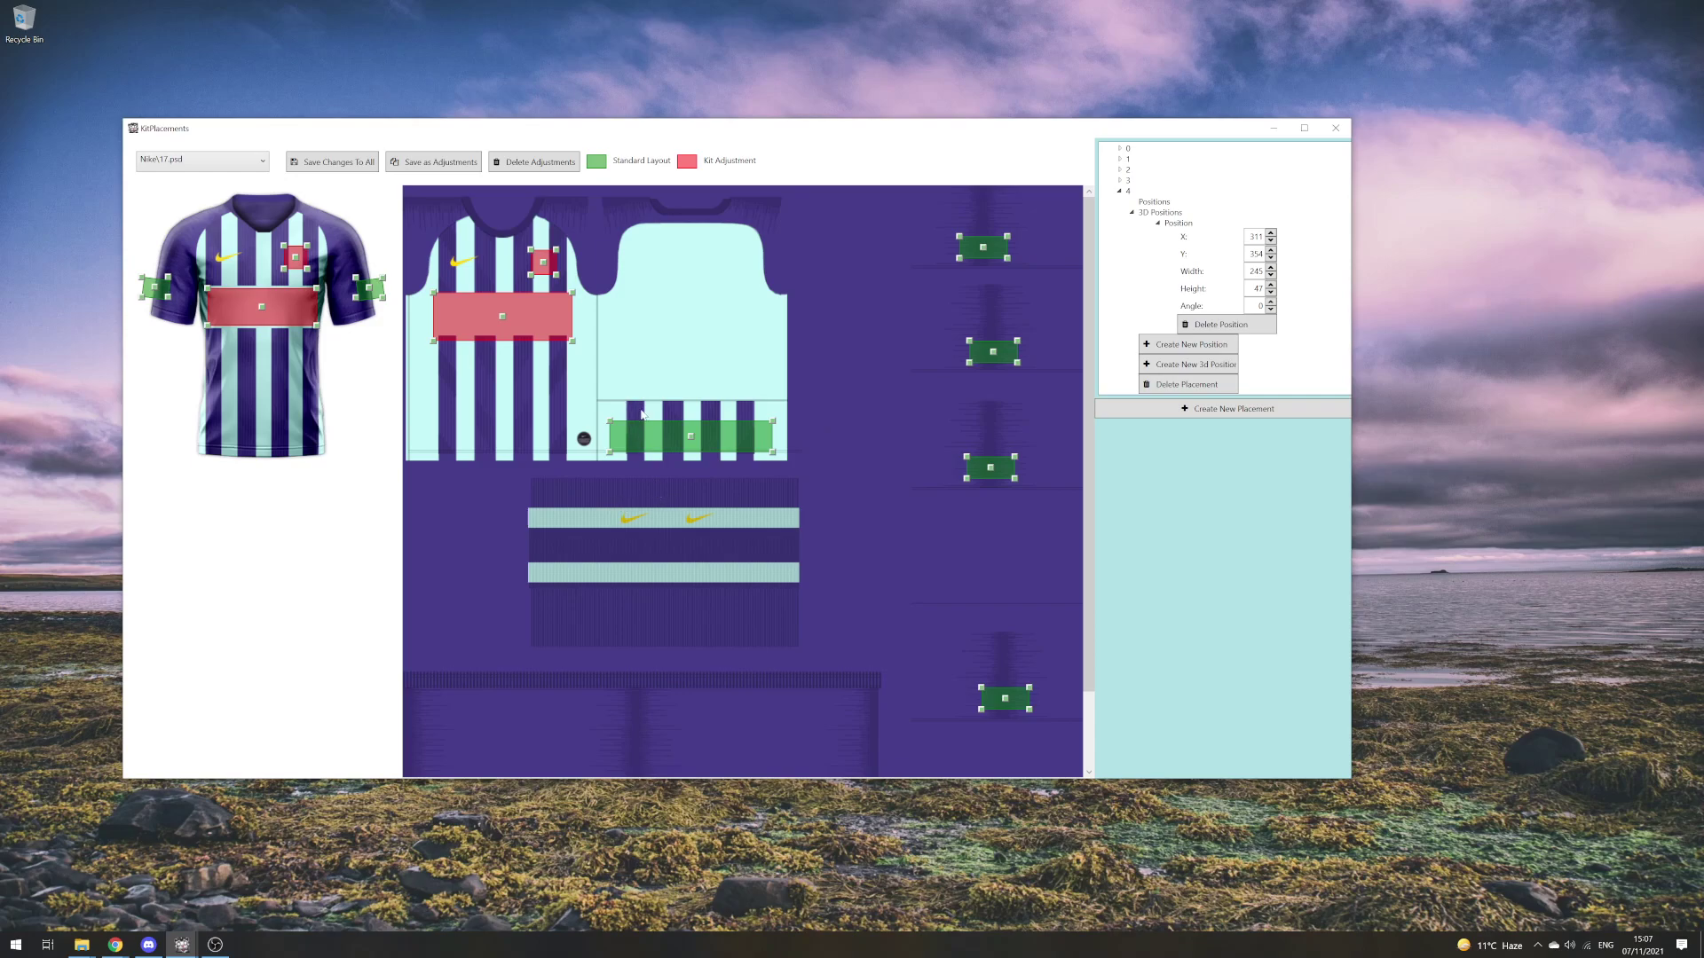
- Move the back hem position up onto the plain back panel at about X 310, Y 276, and save it as an adjustment for this kit
{"action": "left_click_drag", "start_coordinate": [691, 436], "coordinate": [689, 384]}
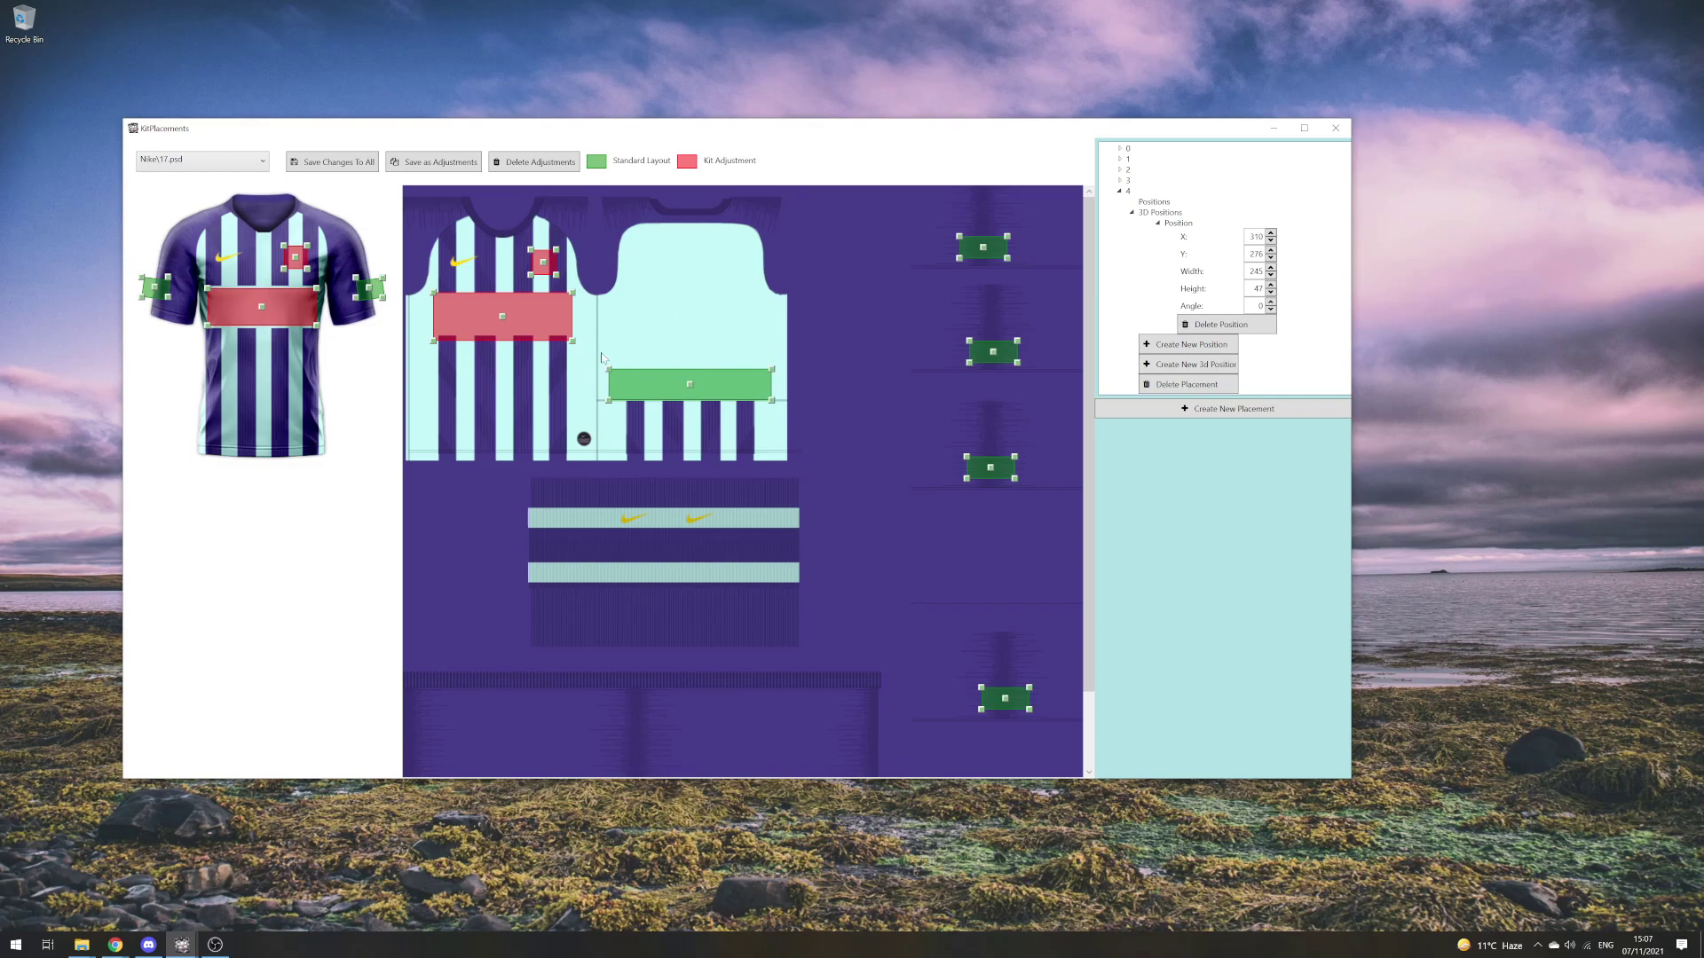
{"action": "left_click", "coordinate": [435, 161]}
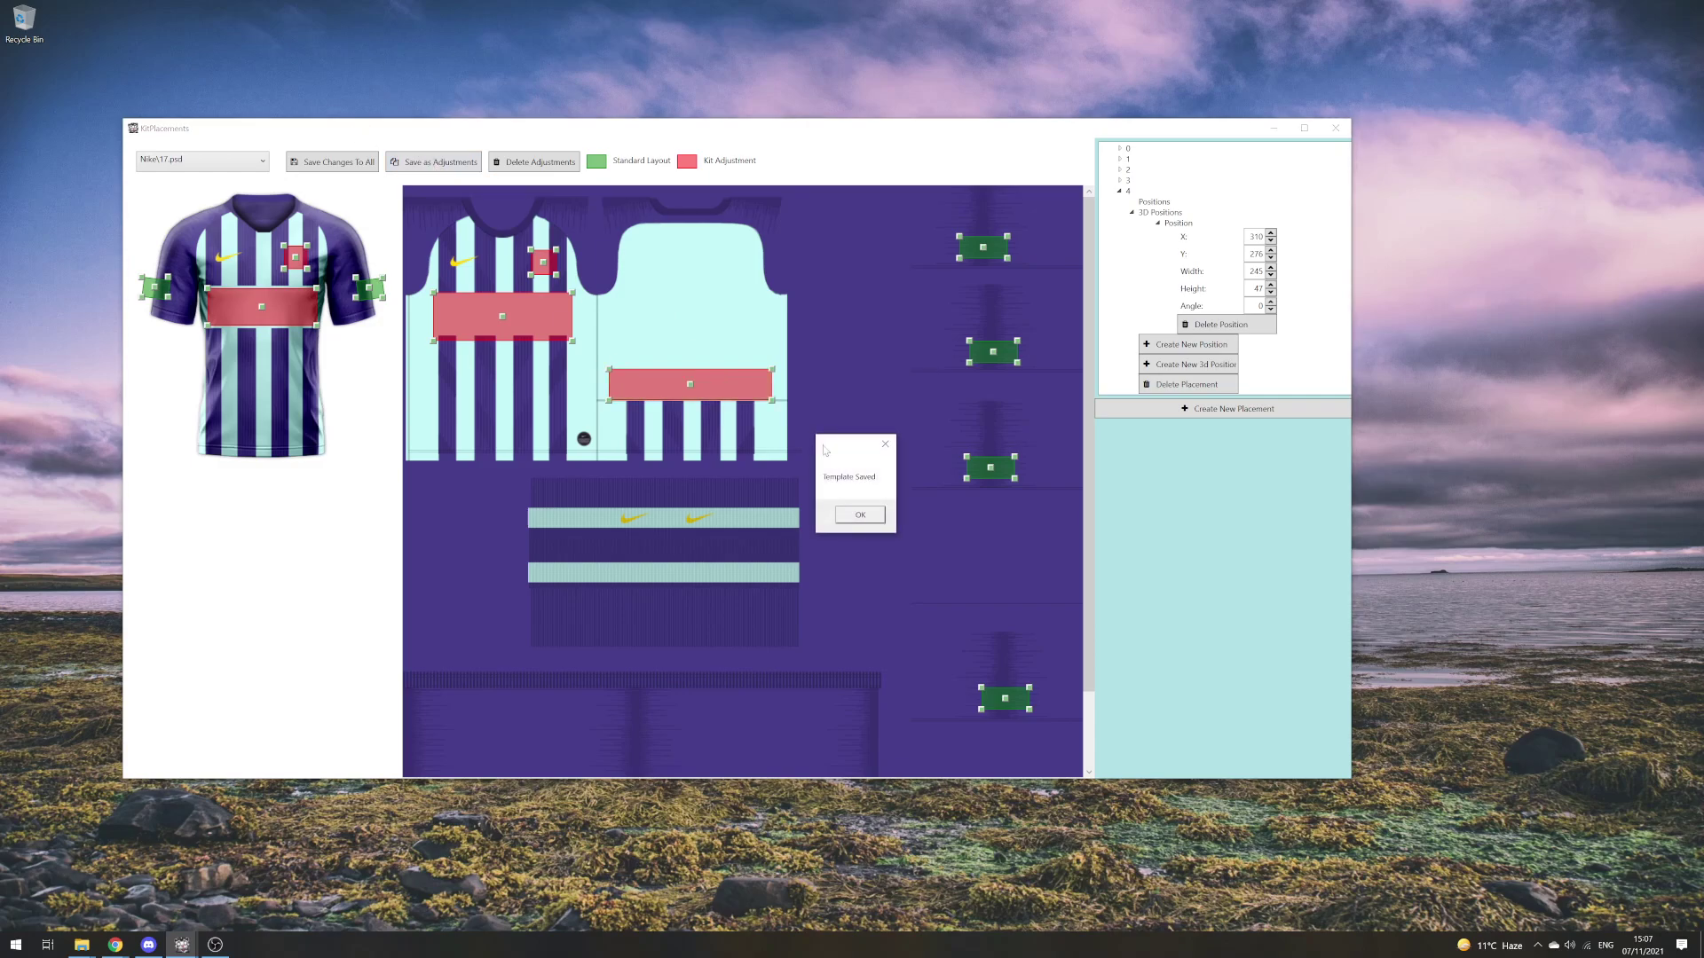
{"action": "left_click", "coordinate": [857, 516]}
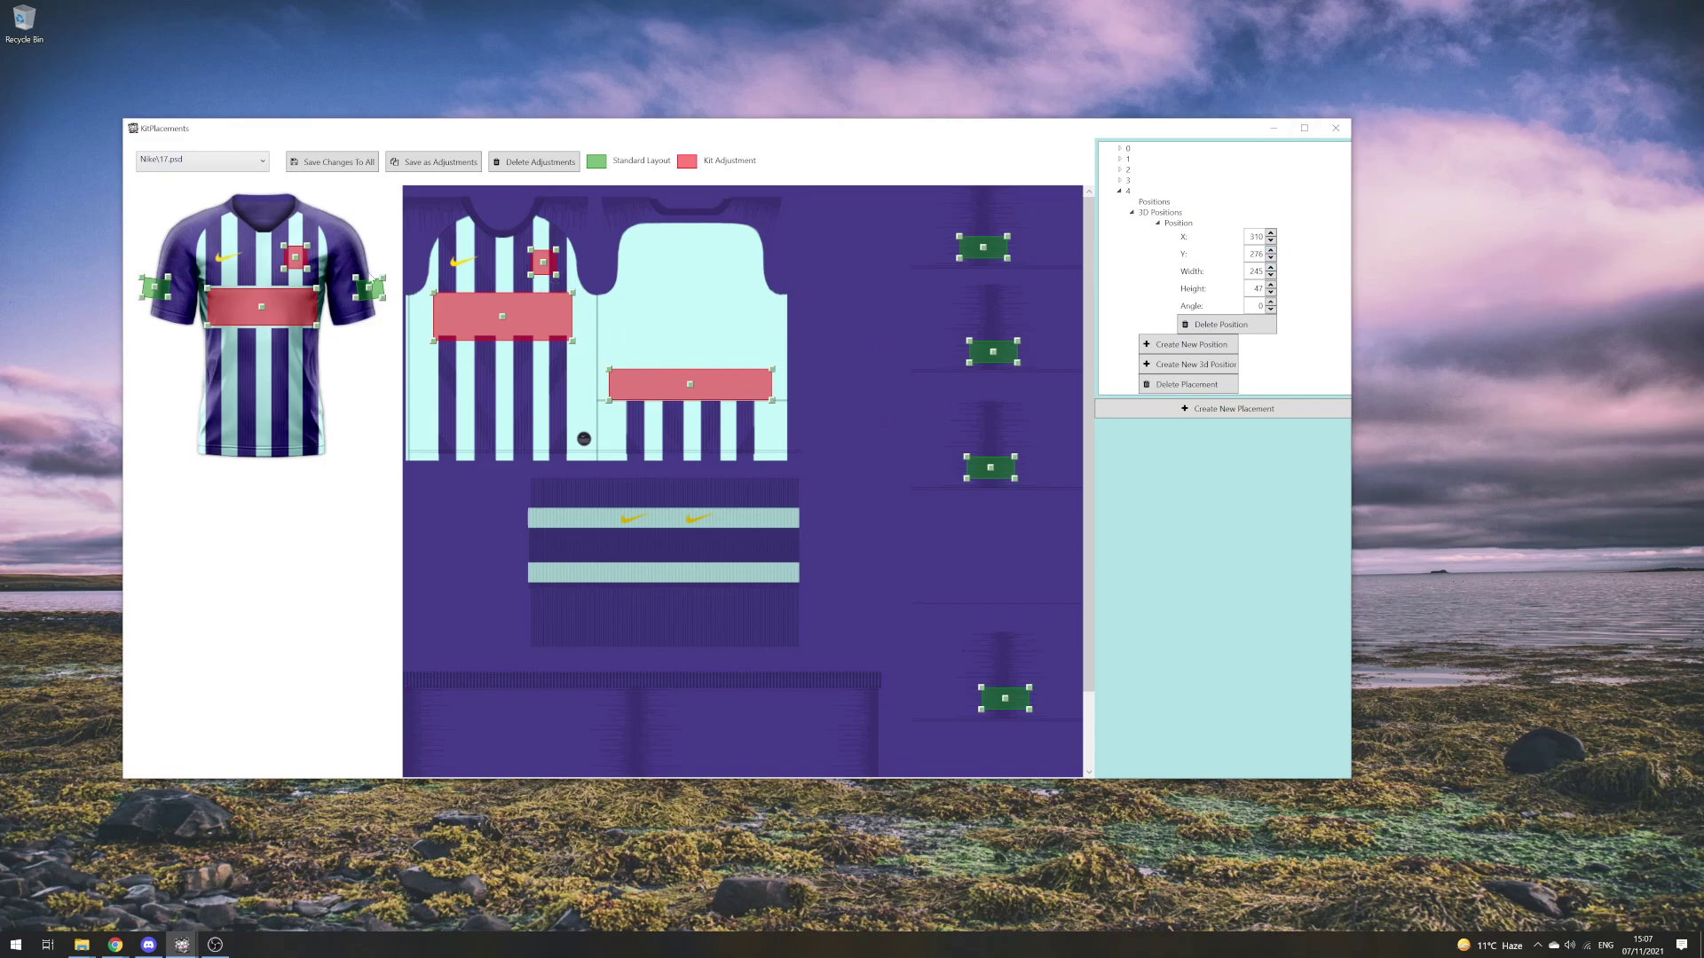
- Browse the Nike templates from Nike\21.psd onward, and settle on the striped Nike\25.psd
{"action": "left_click", "coordinate": [191, 161]}
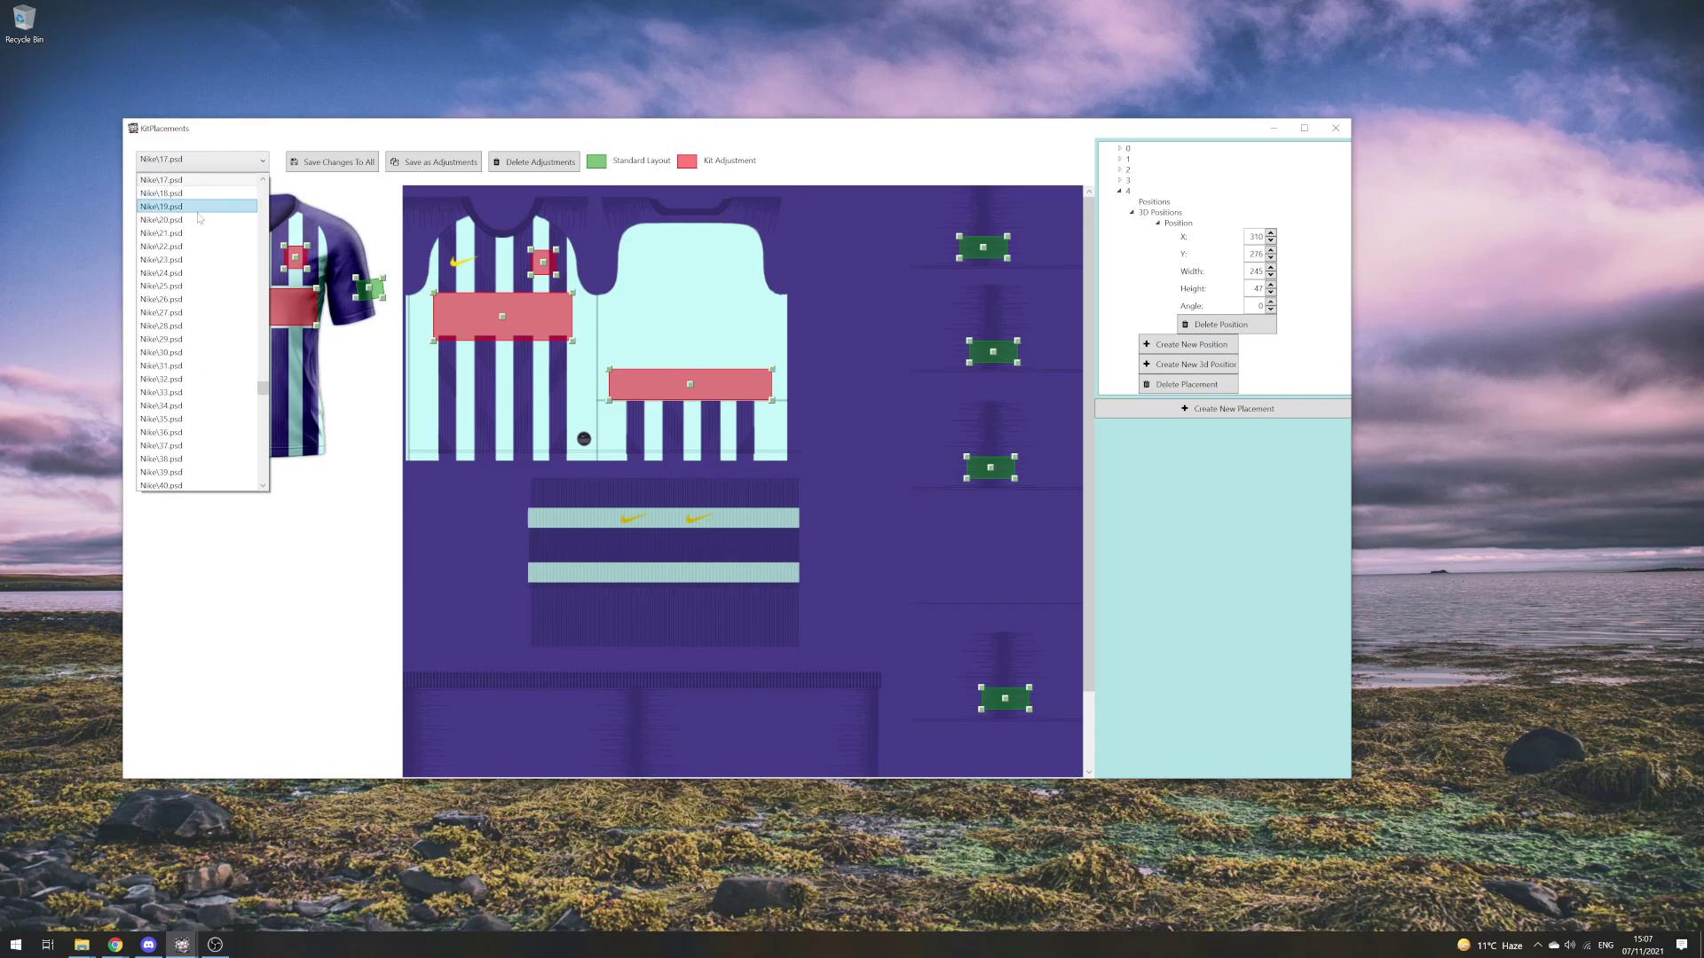
{"action": "left_click", "coordinate": [190, 233]}
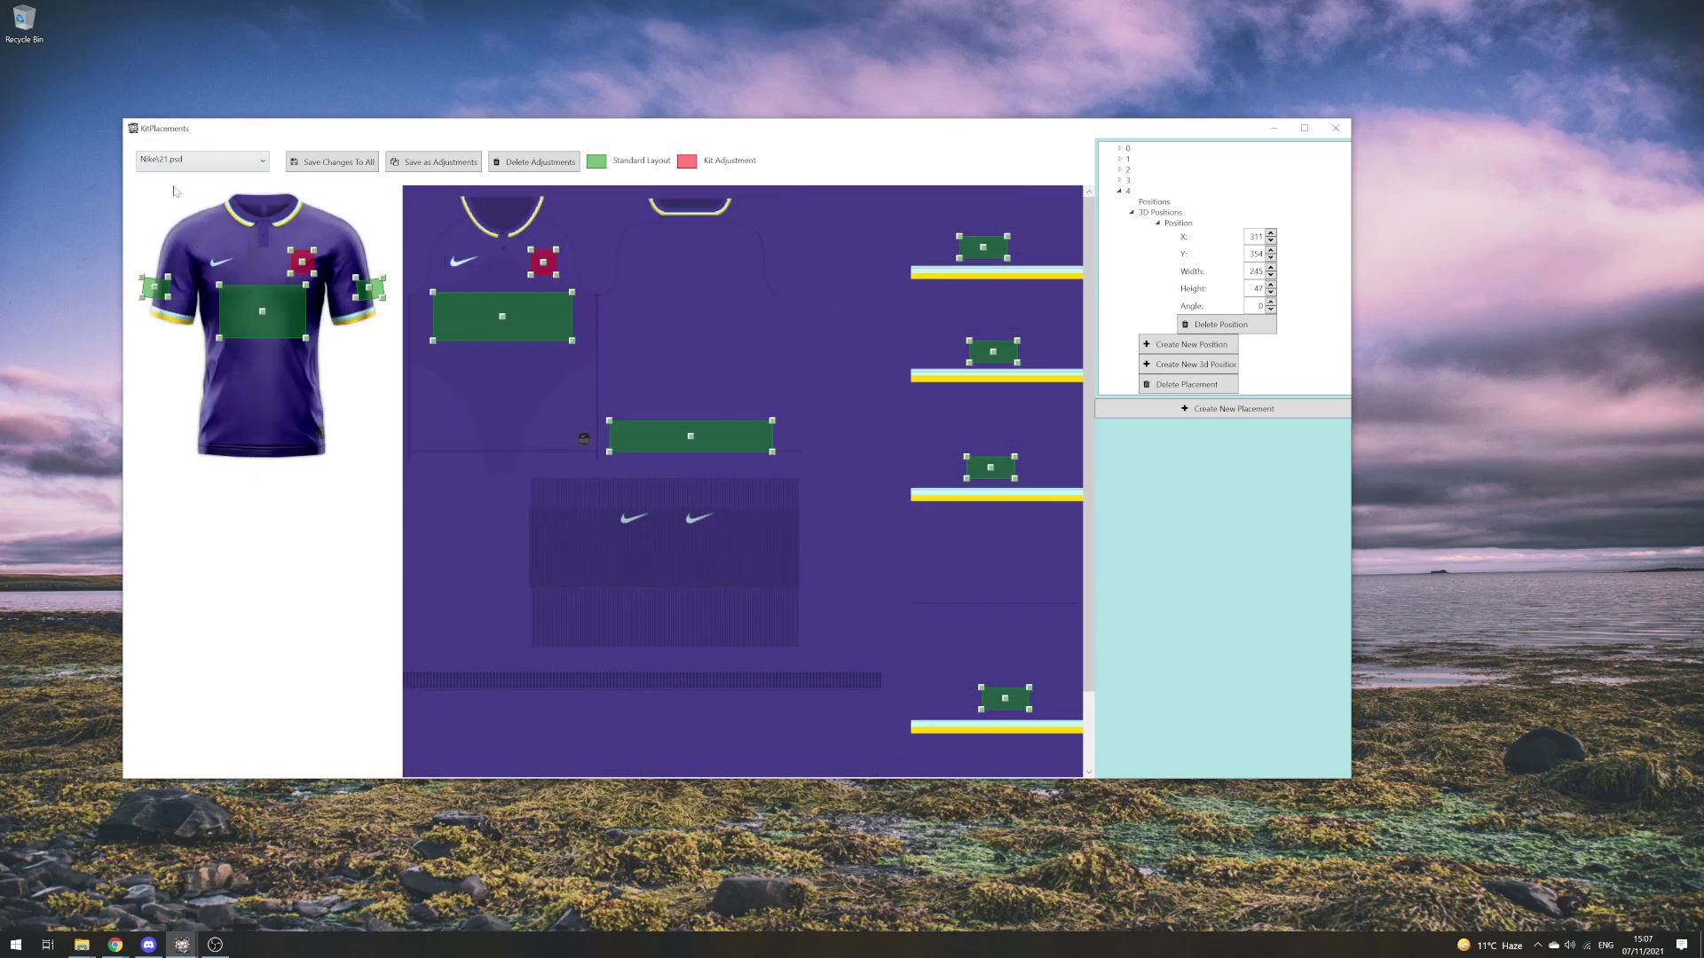
{"action": "key", "text": "Down"}
{"action": "key", "text": "Down"}
{"action": "key", "text": "Down"}
{"action": "key", "text": "Down"}
{"action": "key", "text": "Down"}
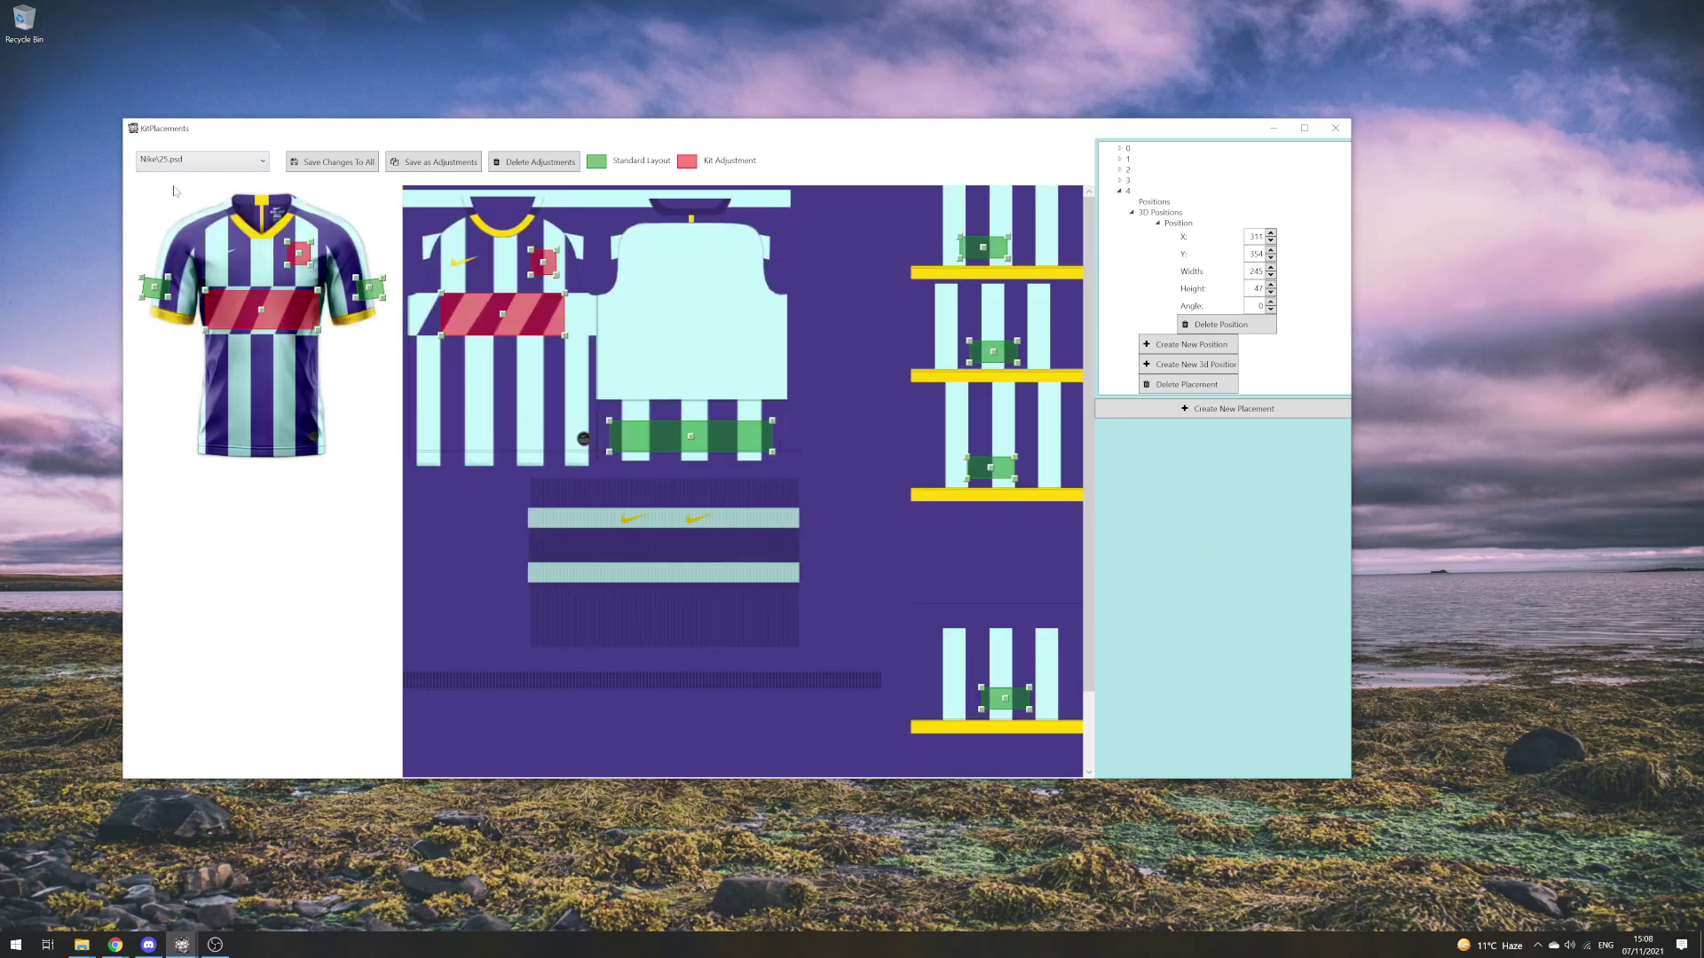
{"action": "key", "text": "Up"}
- Move the back hem position on Nike\25.psd up above the stripes to about Y 273, and save it as a kit adjustment
{"action": "left_click_drag", "start_coordinate": [695, 435], "coordinate": [692, 380]}
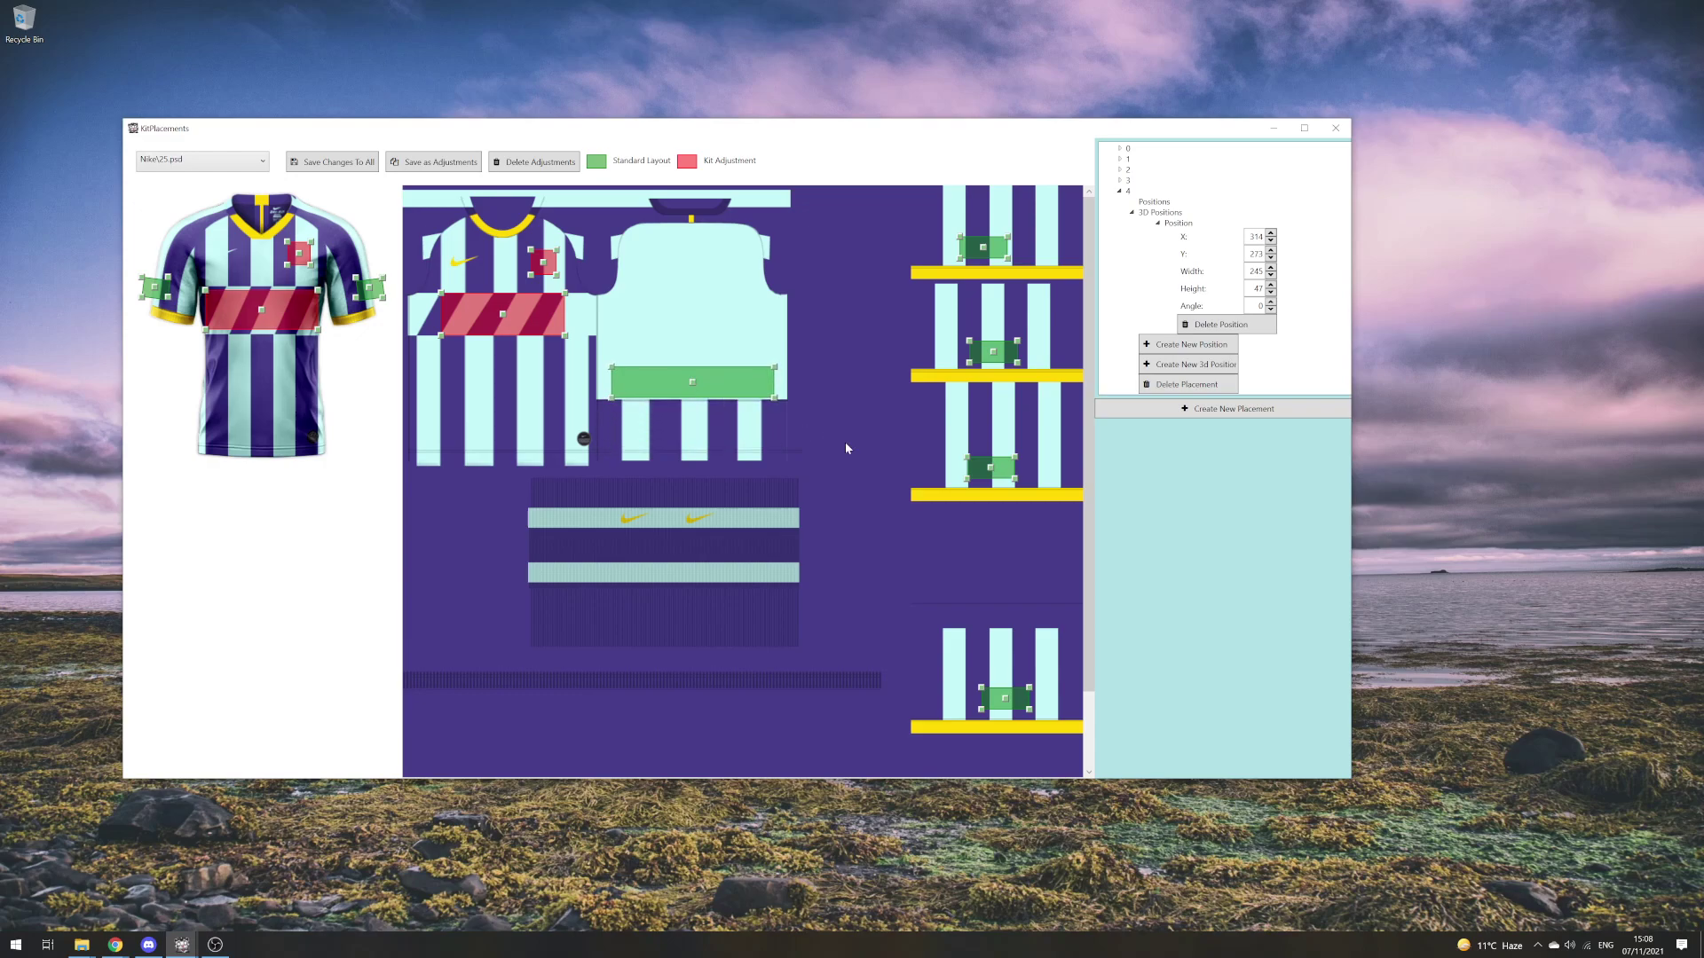
{"action": "left_click", "coordinate": [441, 163]}
{"action": "left_click", "coordinate": [860, 516]}
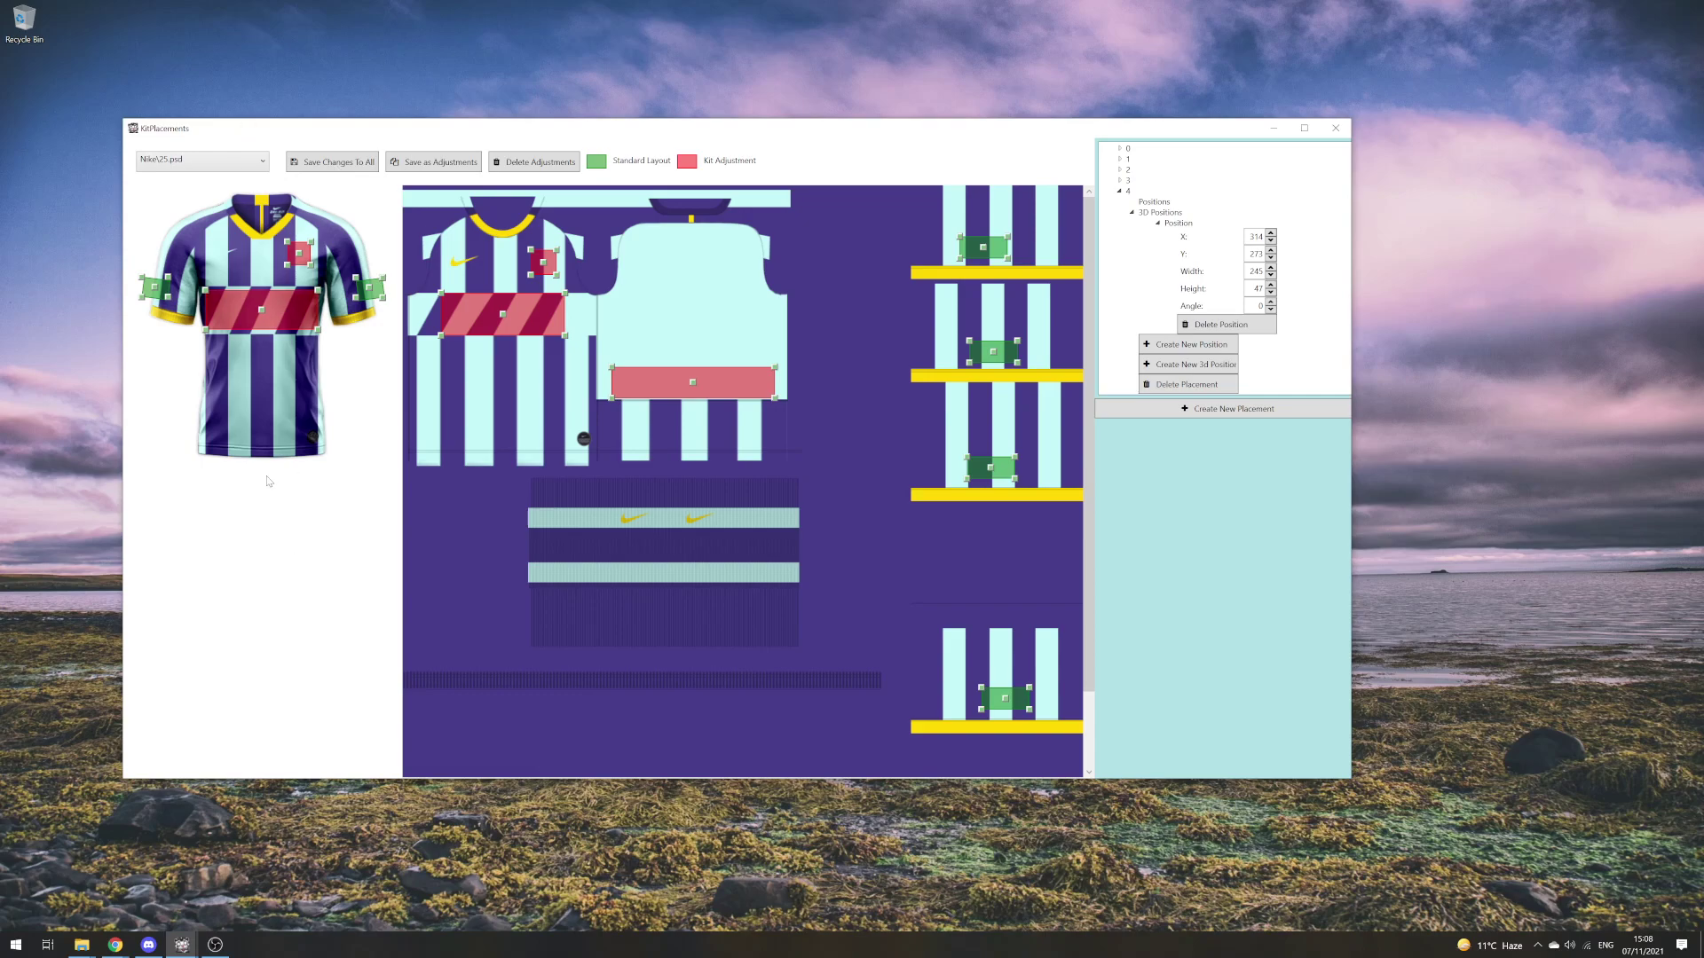
- Switch the previewed template back to Adidas\1.psd, the first one in the list
{"action": "left_click", "coordinate": [222, 161]}
{"action": "left_click_drag", "start_coordinate": [263, 393], "coordinate": [263, 188]}
{"action": "left_click", "coordinate": [166, 179]}
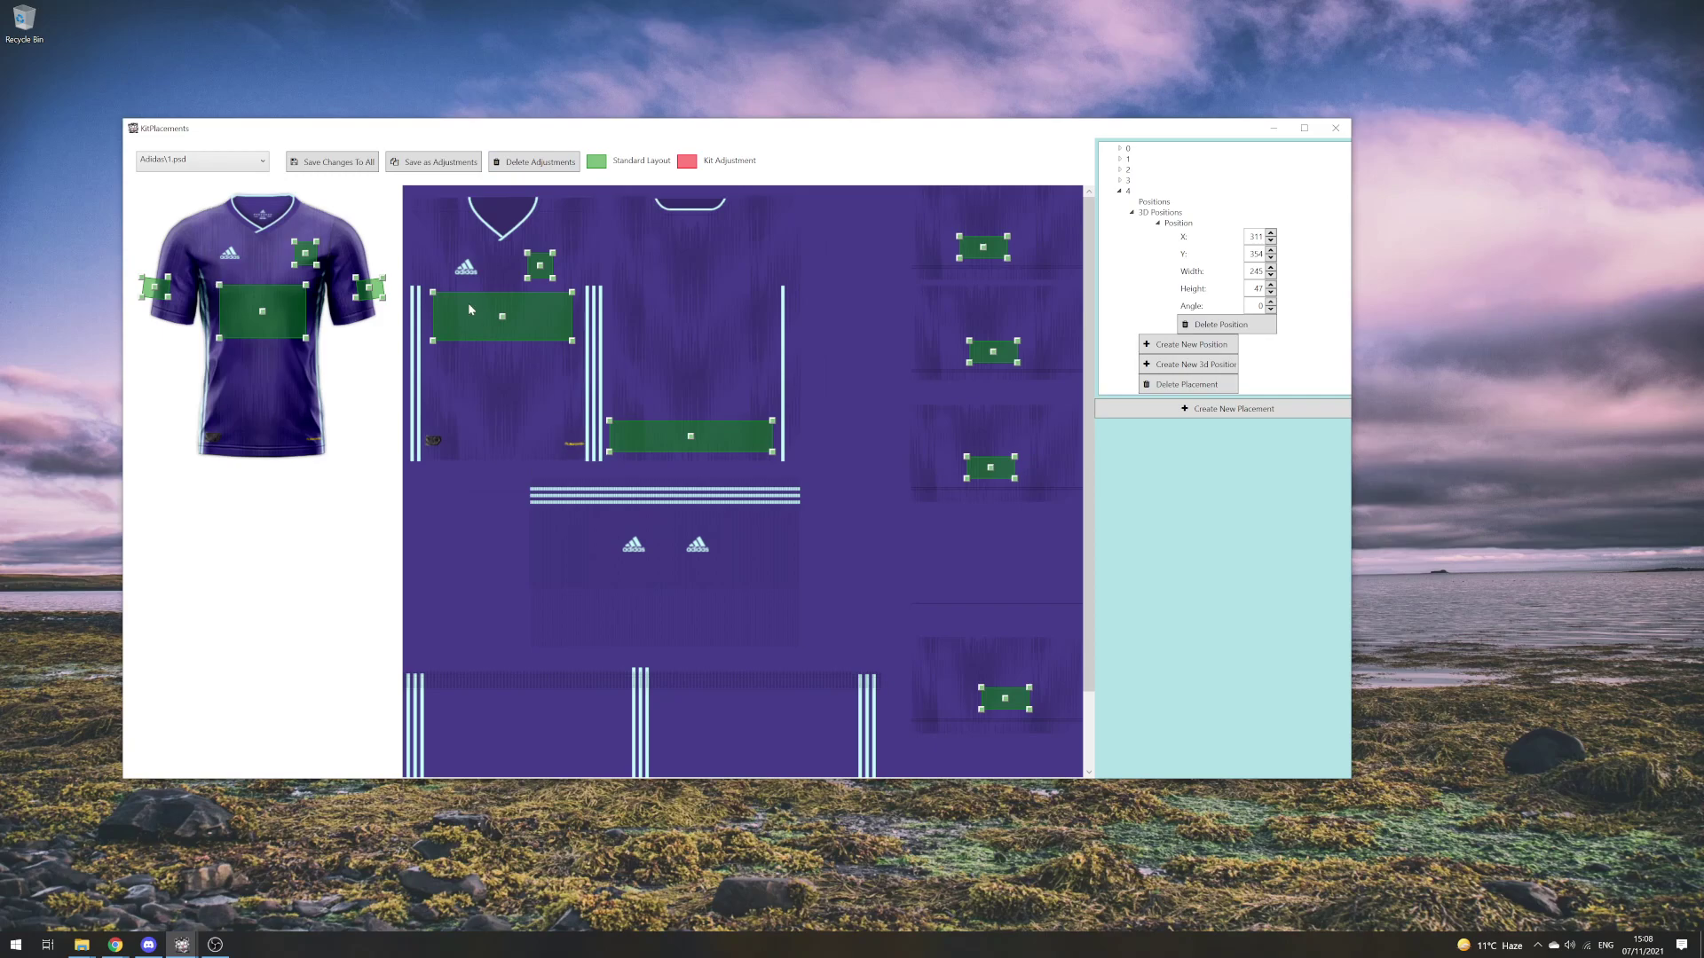
- Close the placements editor and assign a Sponsor to the back hem placement of Default Layout, displayed as silhouette for Home, Away and Third
{"action": "left_click", "coordinate": [1335, 128]}
{"action": "left_click", "coordinate": [738, 395]}
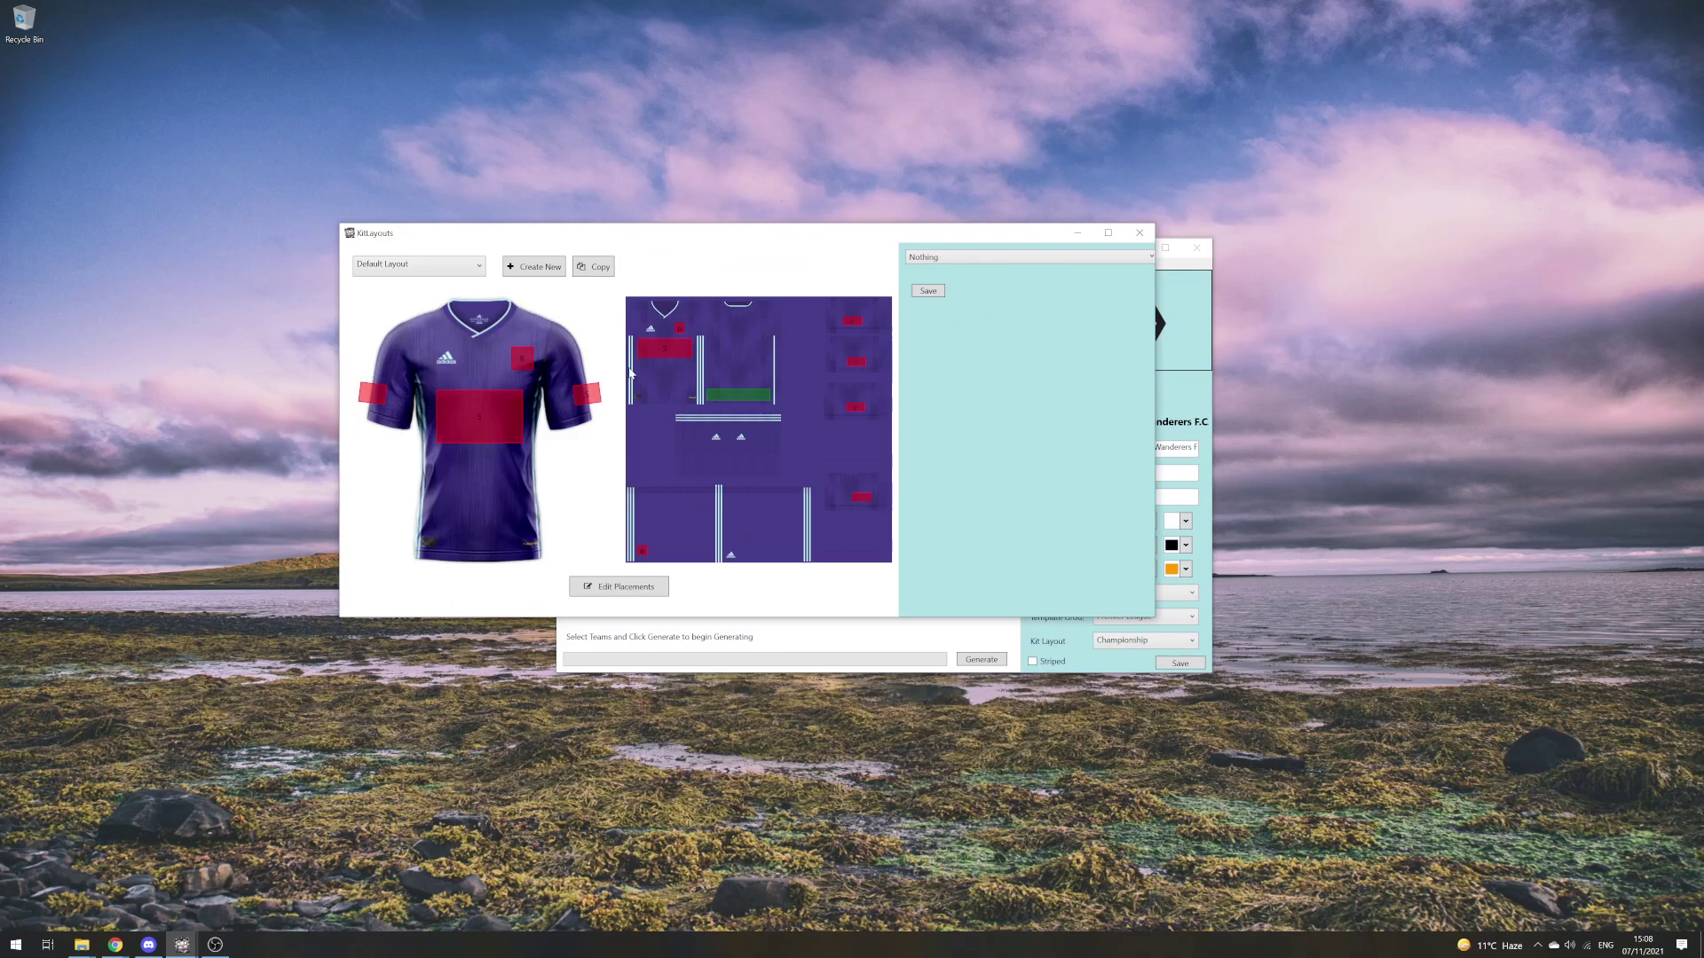
{"action": "left_click", "coordinate": [1010, 258]}
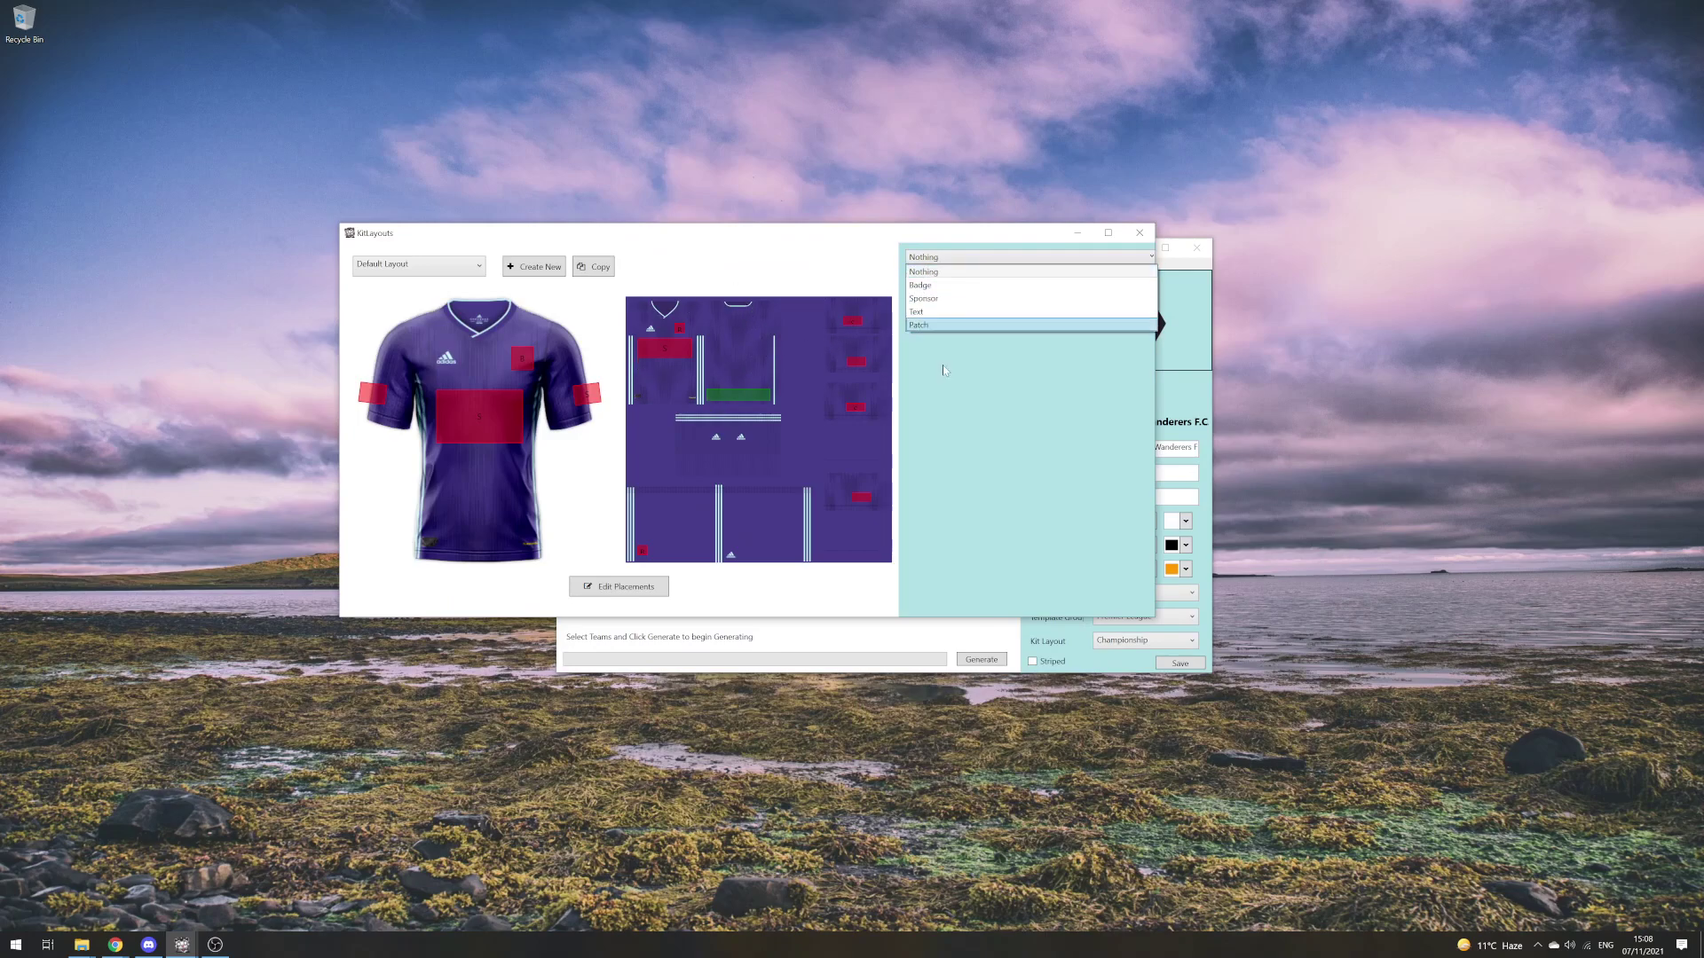
{"action": "left_click", "coordinate": [953, 299]}
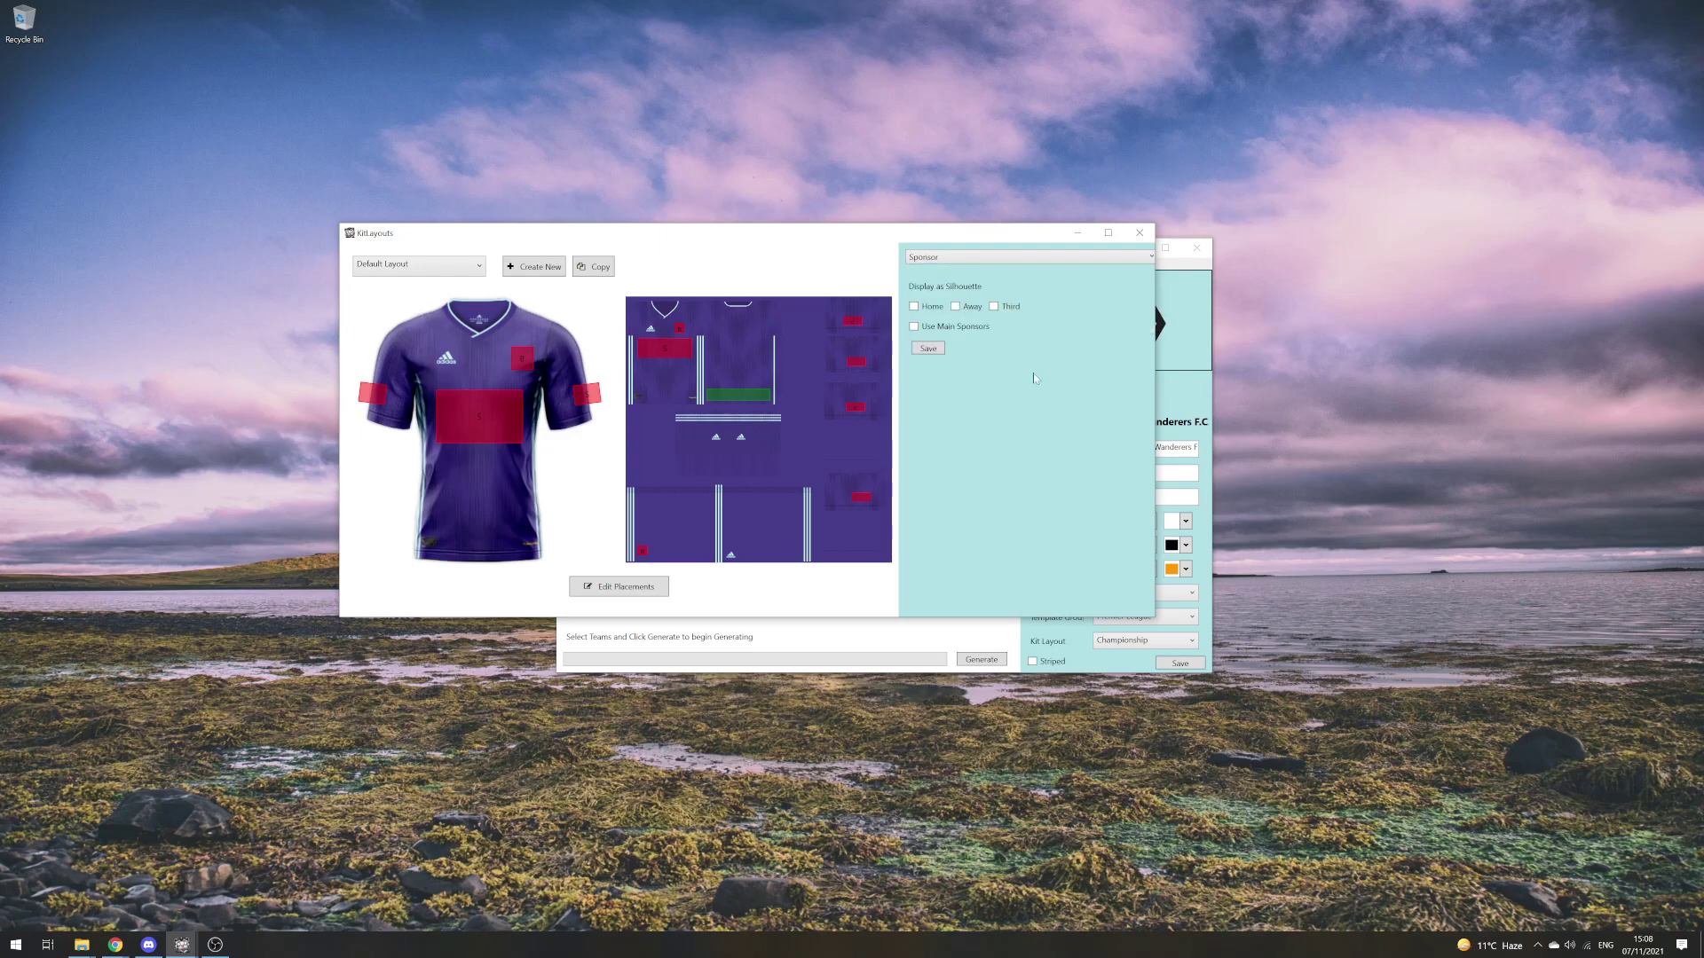
{"action": "left_click", "coordinate": [932, 308]}
{"action": "left_click", "coordinate": [967, 306]}
{"action": "left_click", "coordinate": [1011, 307]}
- Copy the current layout under the name French League 1
{"action": "left_click", "coordinate": [594, 269]}
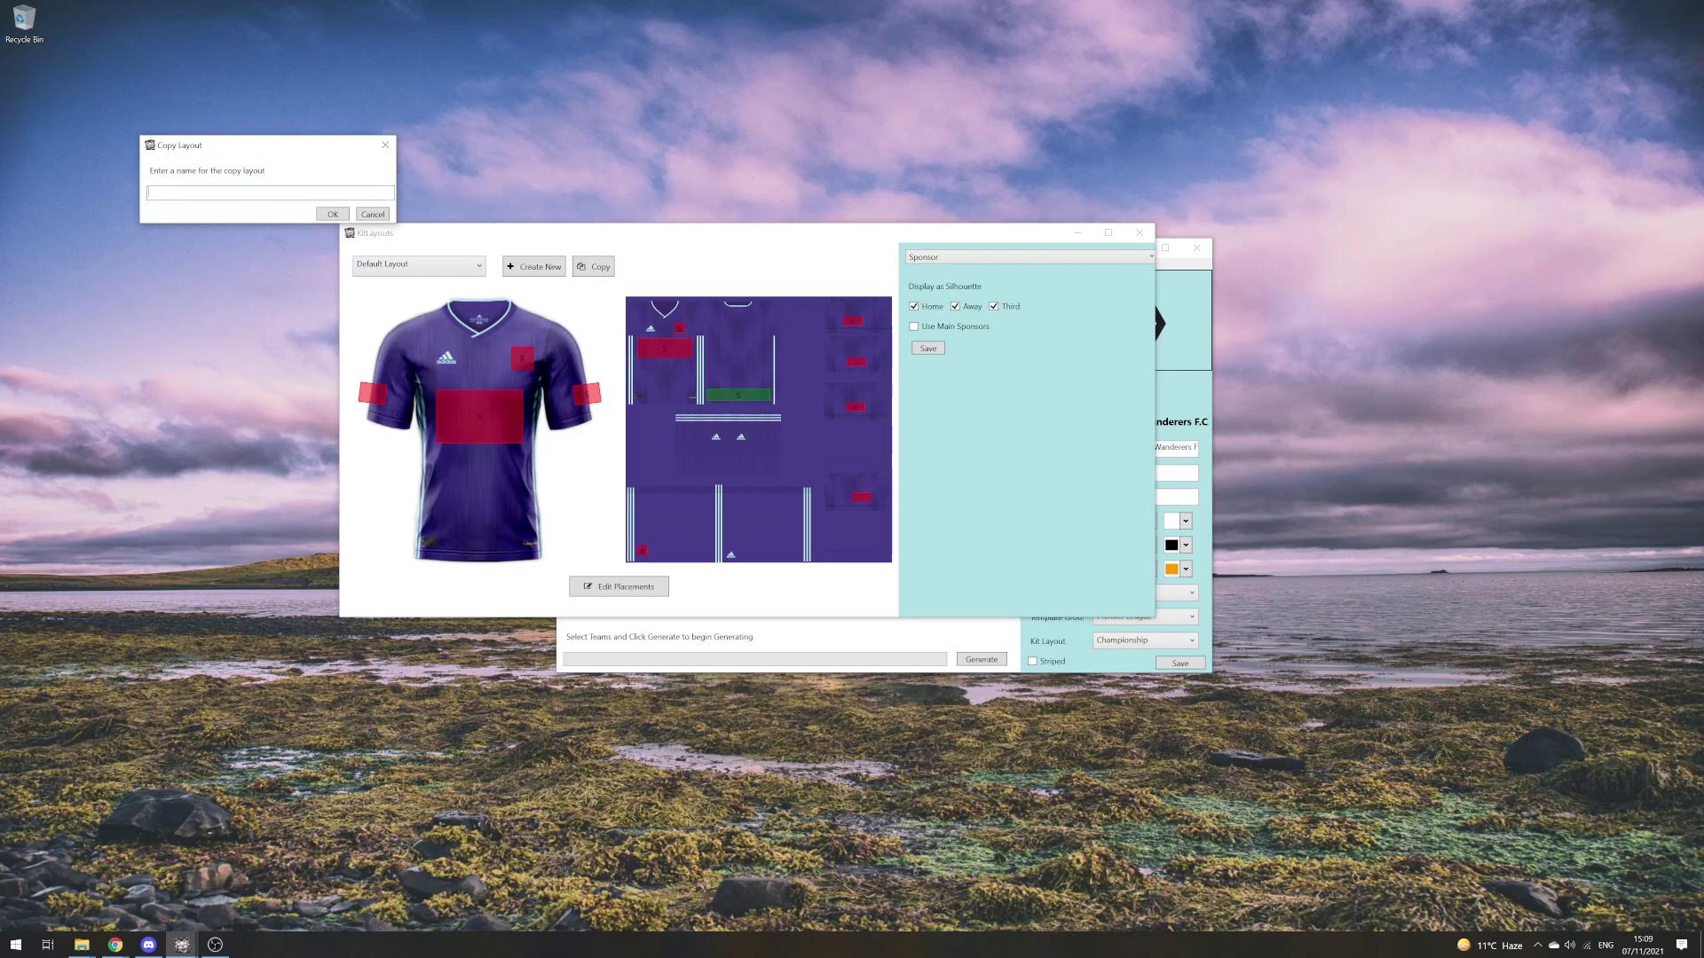
{"action": "key", "text": "BackSpace"}
{"action": "key", "text": "BackSpace"}
{"action": "type", "text": "French"}
{"action": "left_click", "coordinate": [334, 215]}
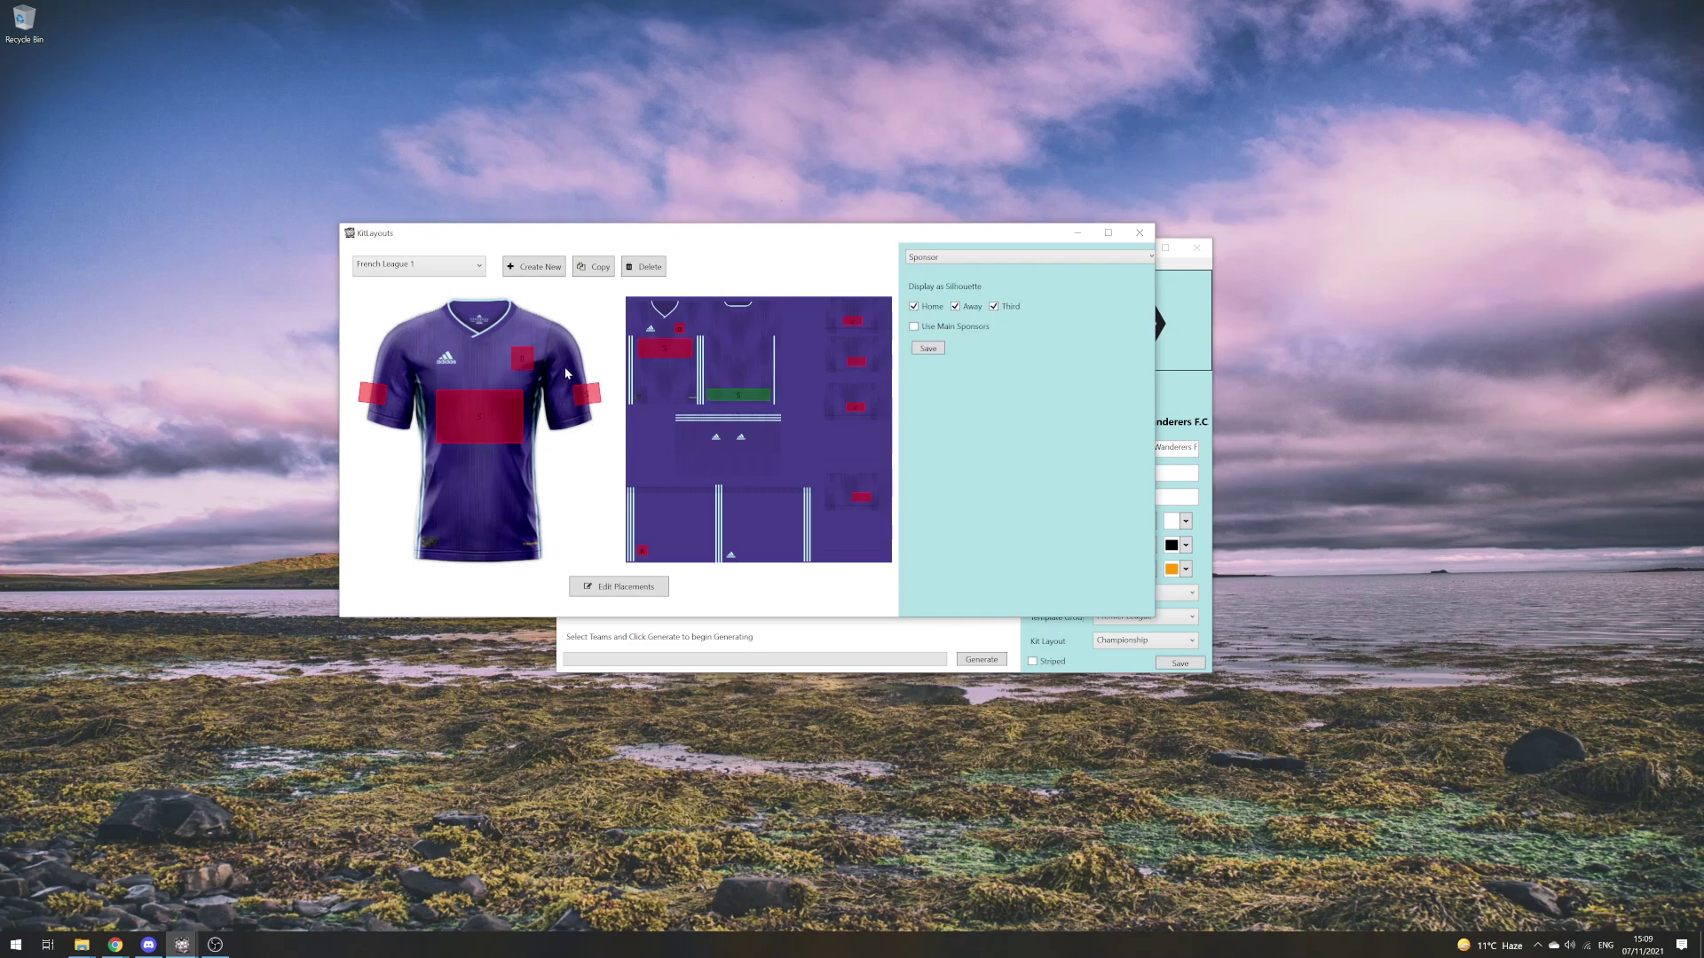
- Copy the French League 1 layout under the name Bundesliga
{"action": "left_click", "coordinate": [594, 266]}
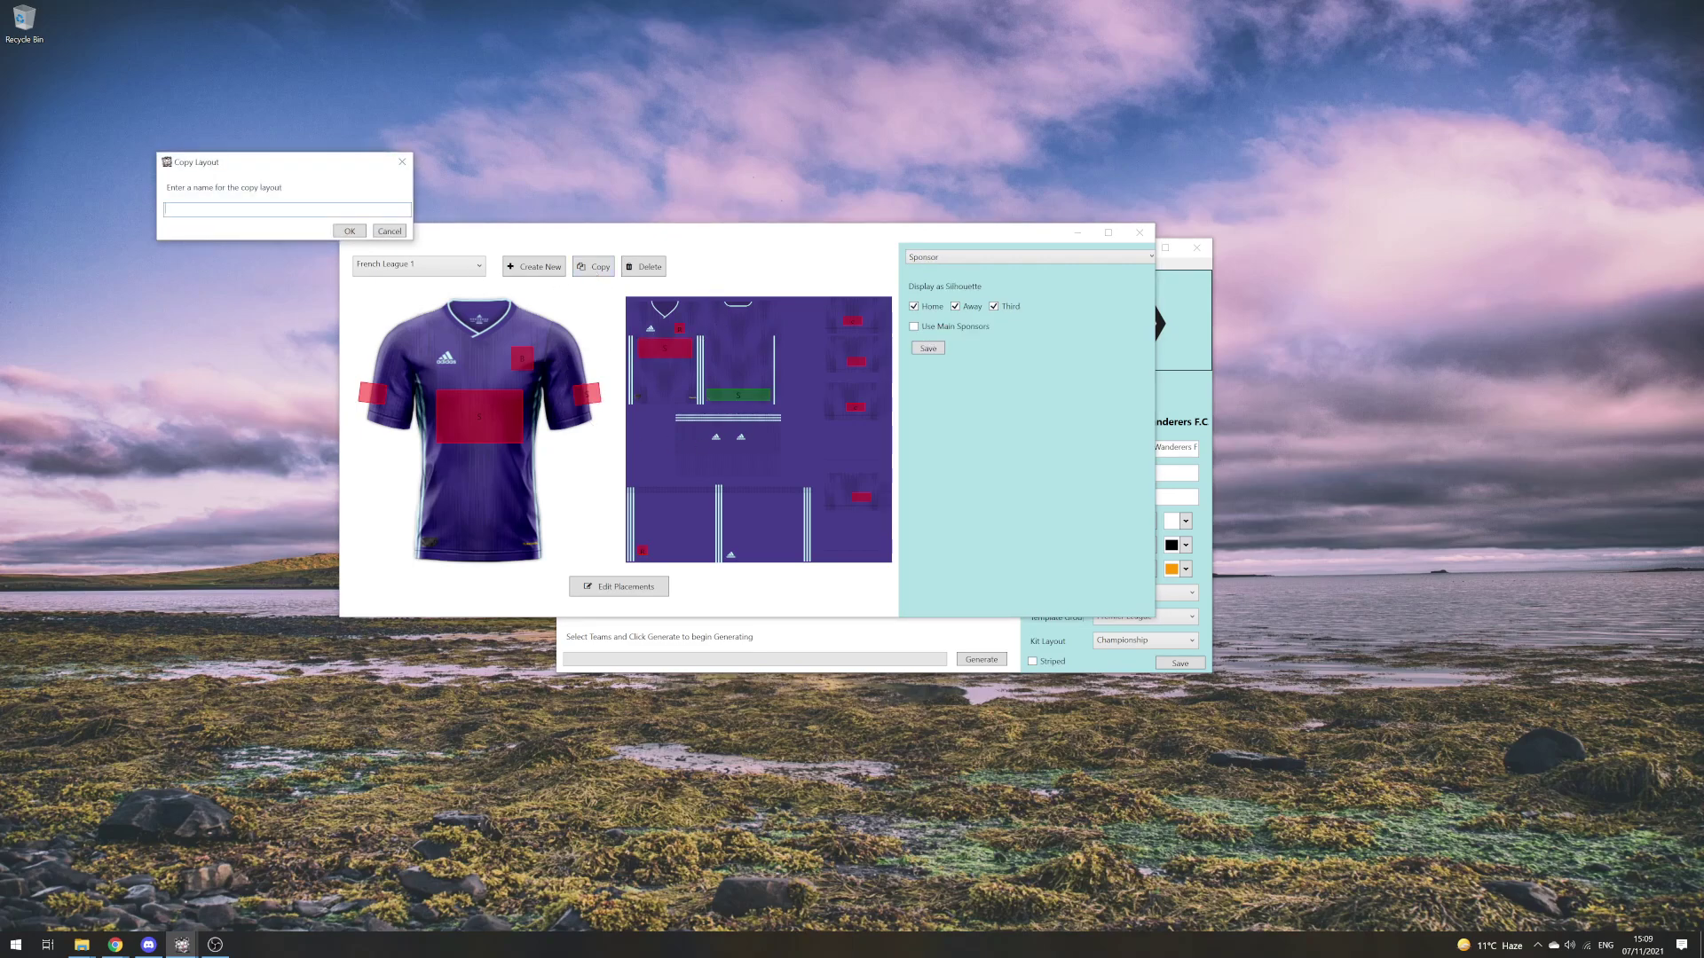
{"action": "type", "text": "Bundesliga"}
{"action": "left_click", "coordinate": [349, 233]}
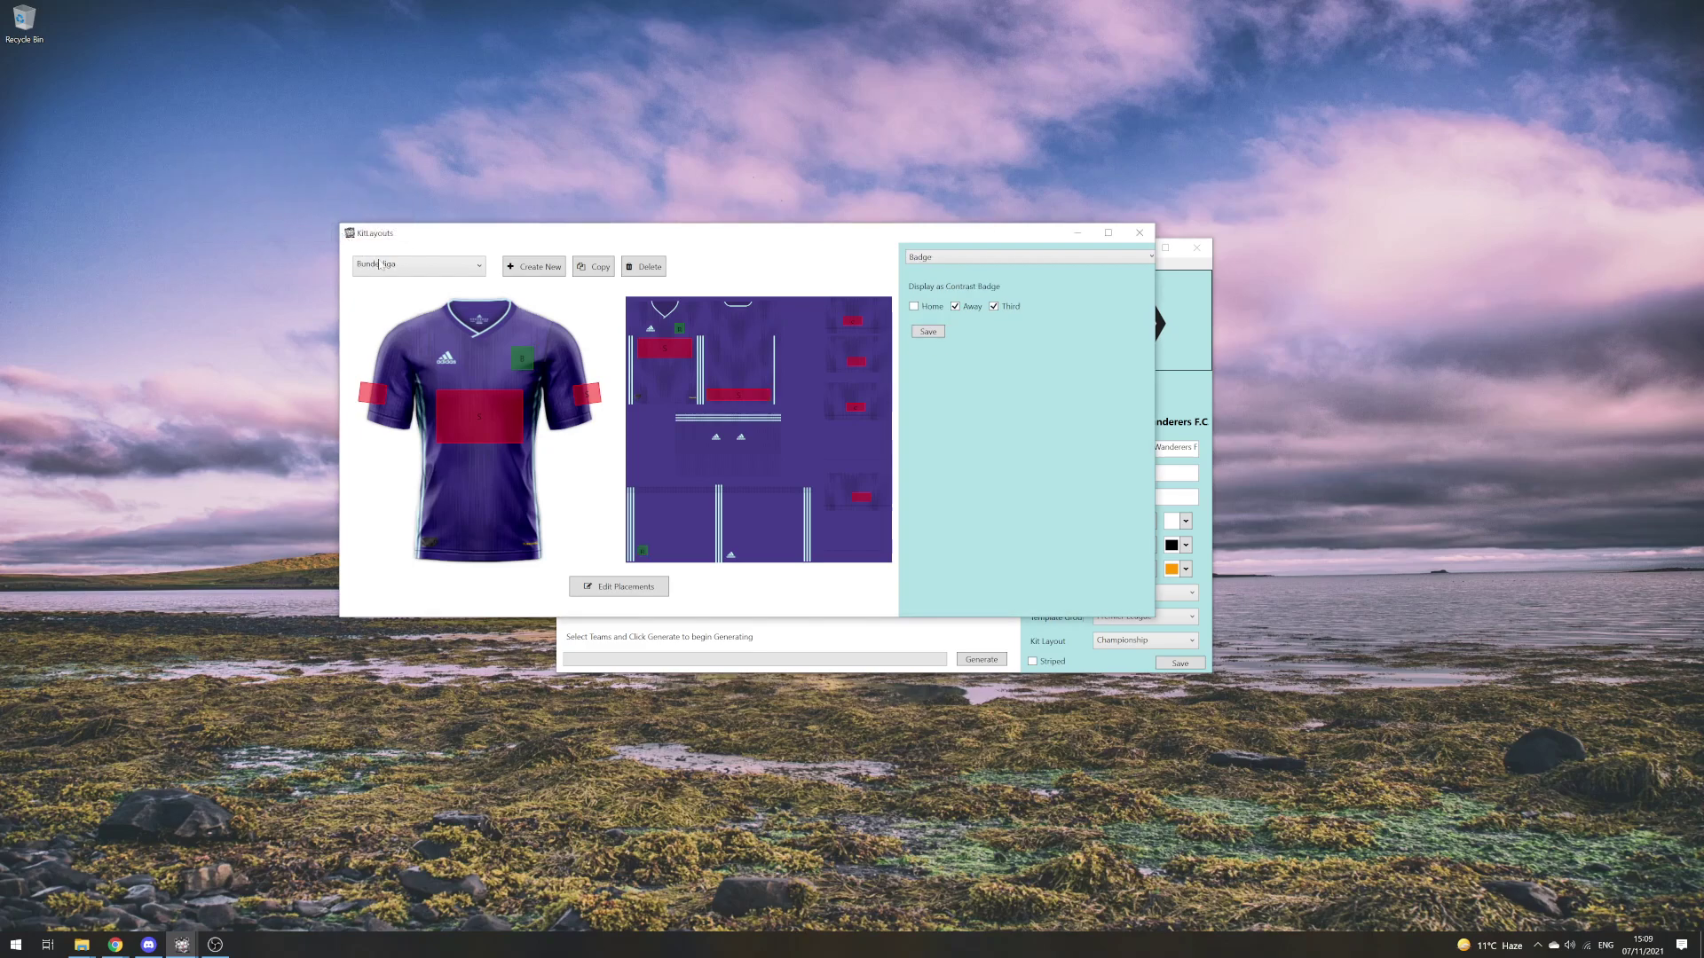
- Set the Bundesliga layout's back hem placement to Text with Team Name as its source, and close the layouts window
{"action": "left_click", "coordinate": [738, 394]}
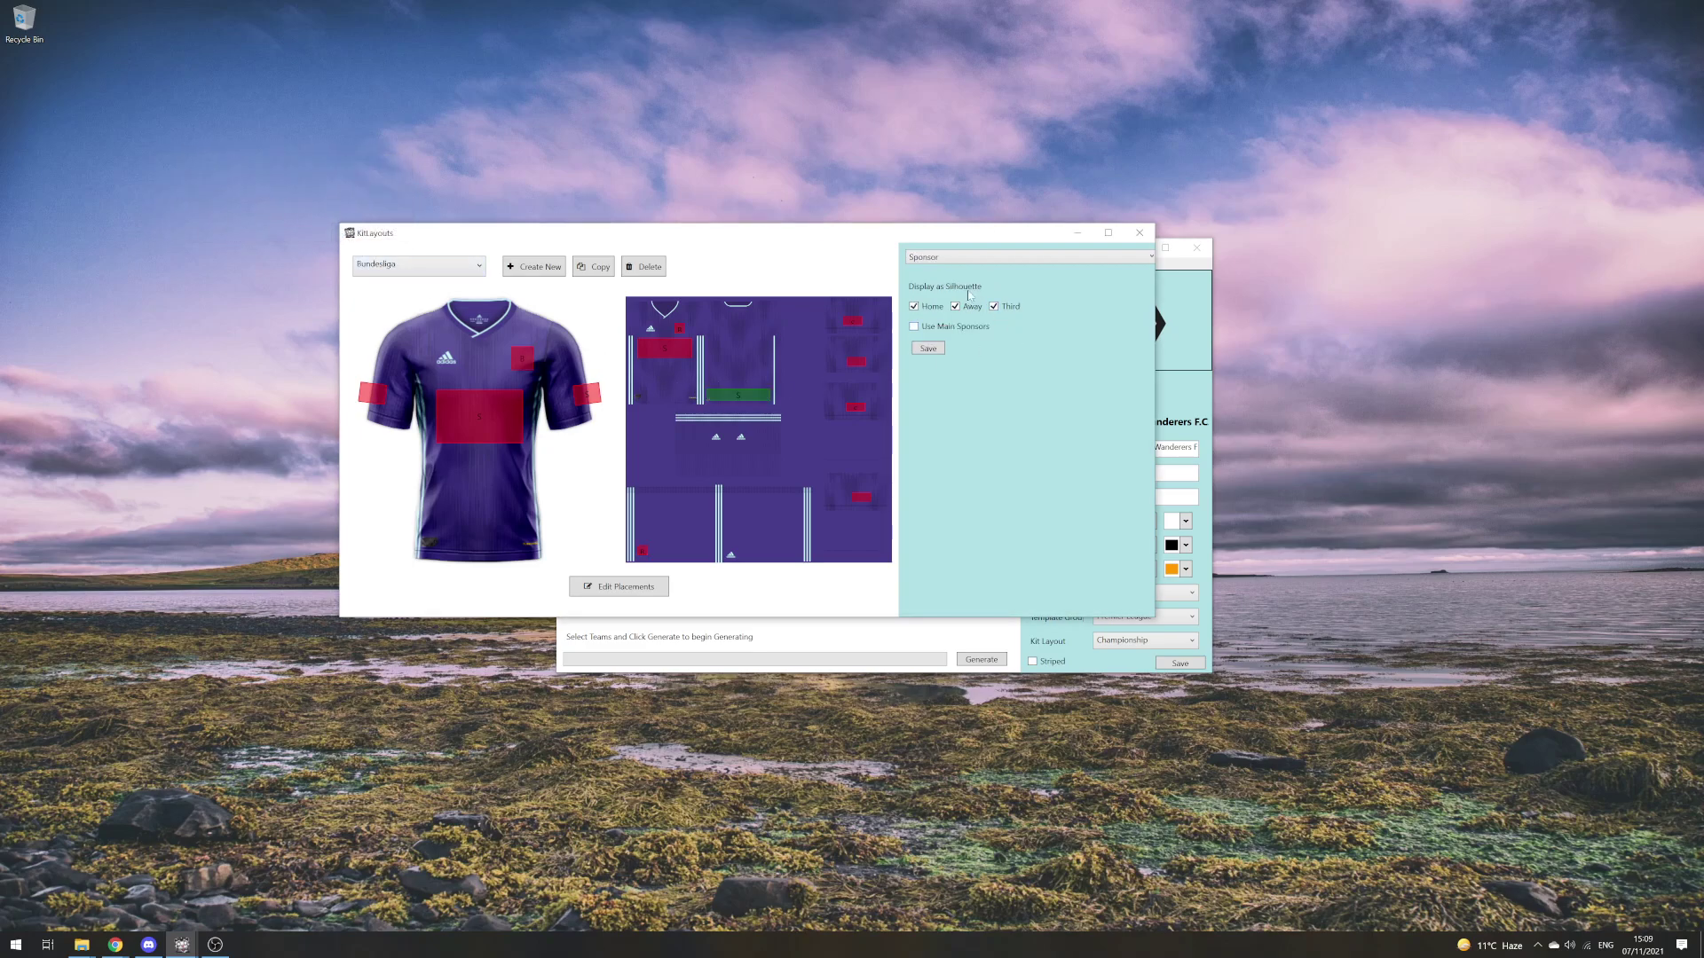
{"action": "left_click", "coordinate": [963, 255]}
{"action": "left_click", "coordinate": [1013, 289]}
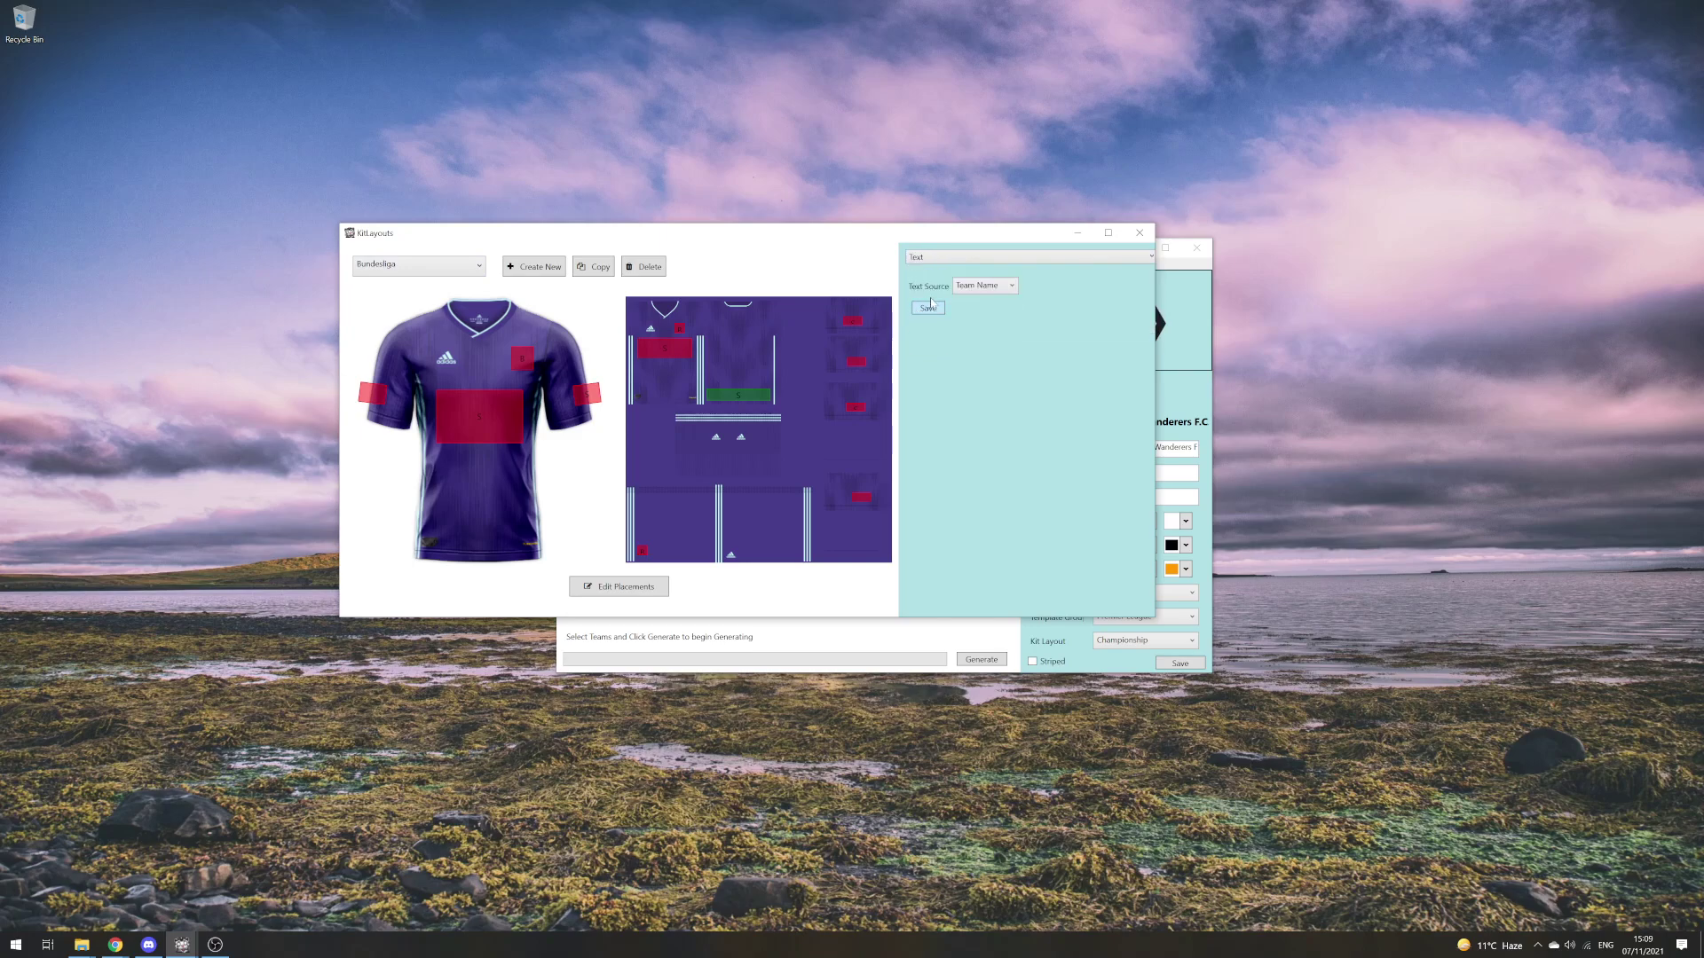
{"action": "left_click", "coordinate": [1012, 287]}
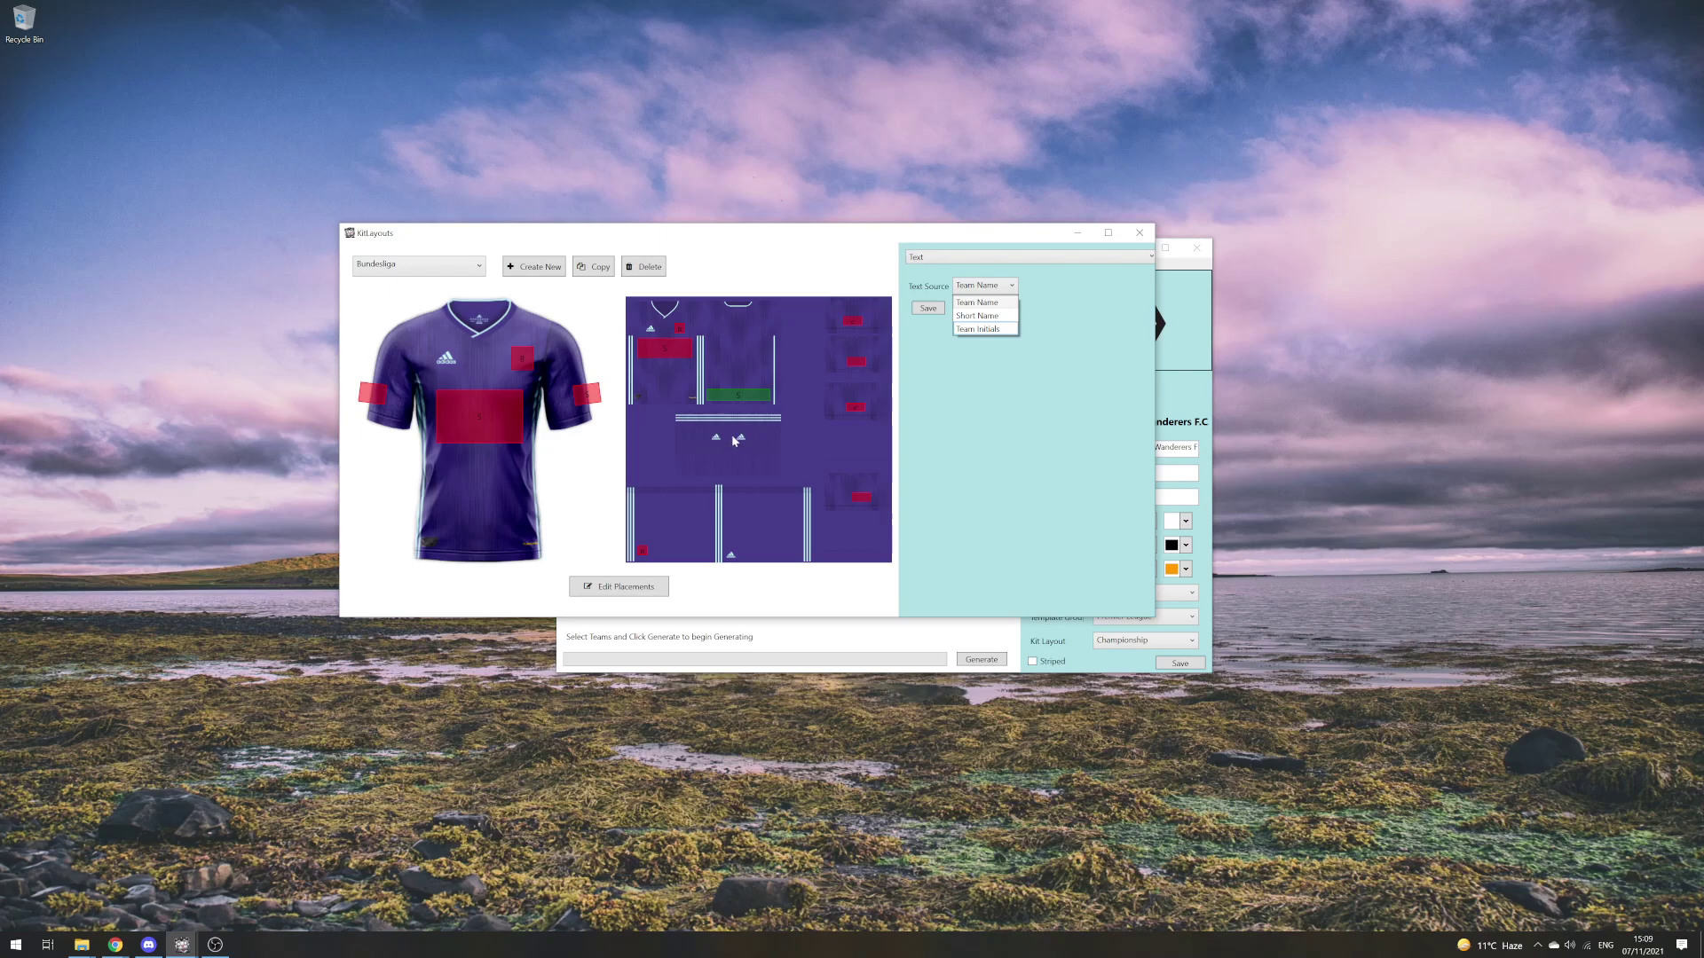
{"action": "left_click", "coordinate": [1077, 443]}
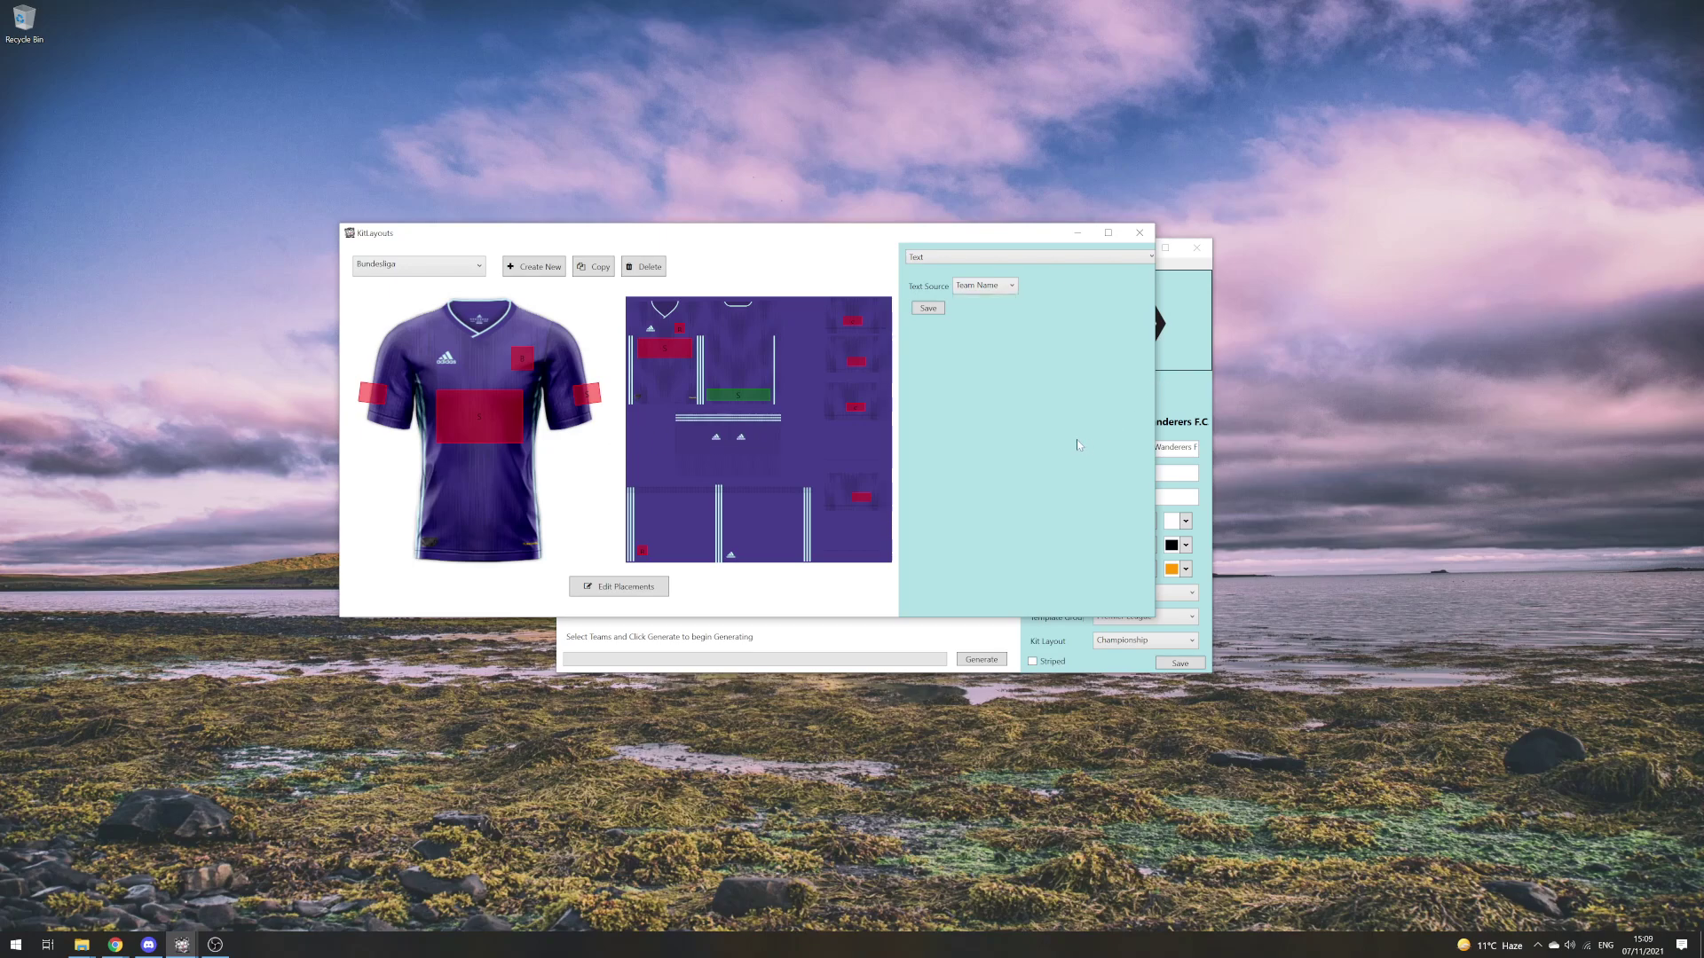
{"action": "left_click", "coordinate": [1140, 235]}
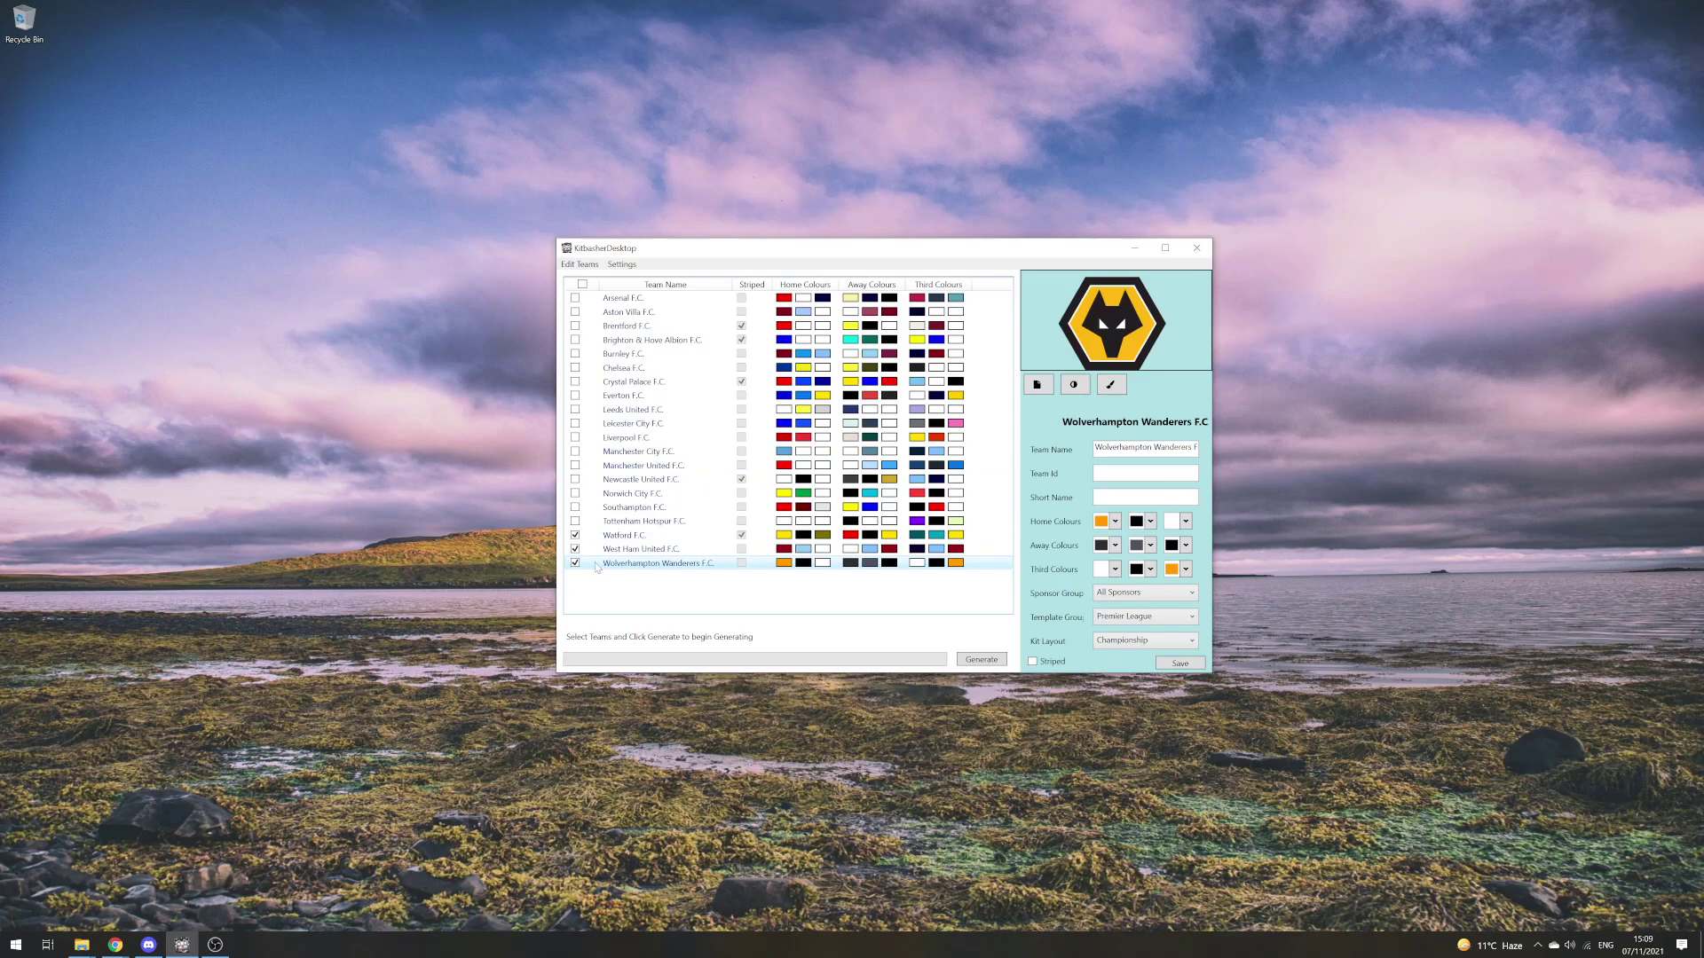
- Set Wolverhampton Wanderers F.C.'s kit layout to French League 1 and save the team
{"action": "left_click", "coordinate": [1155, 617]}
{"action": "left_click", "coordinate": [1152, 624]}
{"action": "left_click", "coordinate": [1144, 642]}
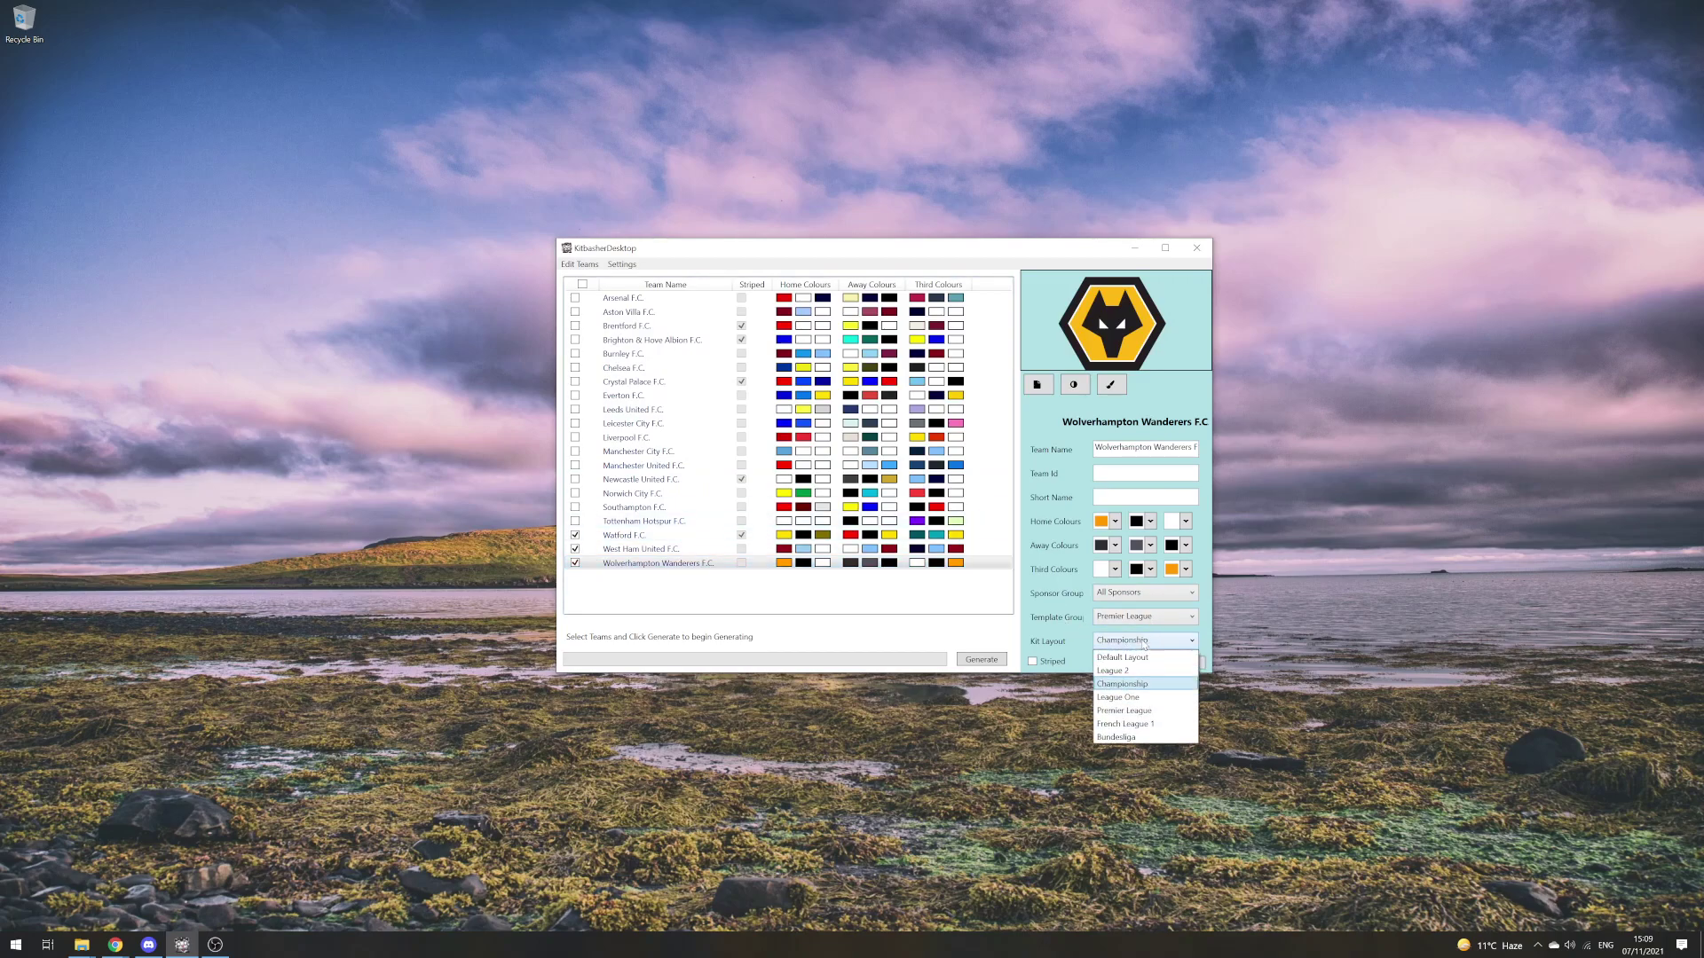
{"action": "left_click", "coordinate": [1133, 725]}
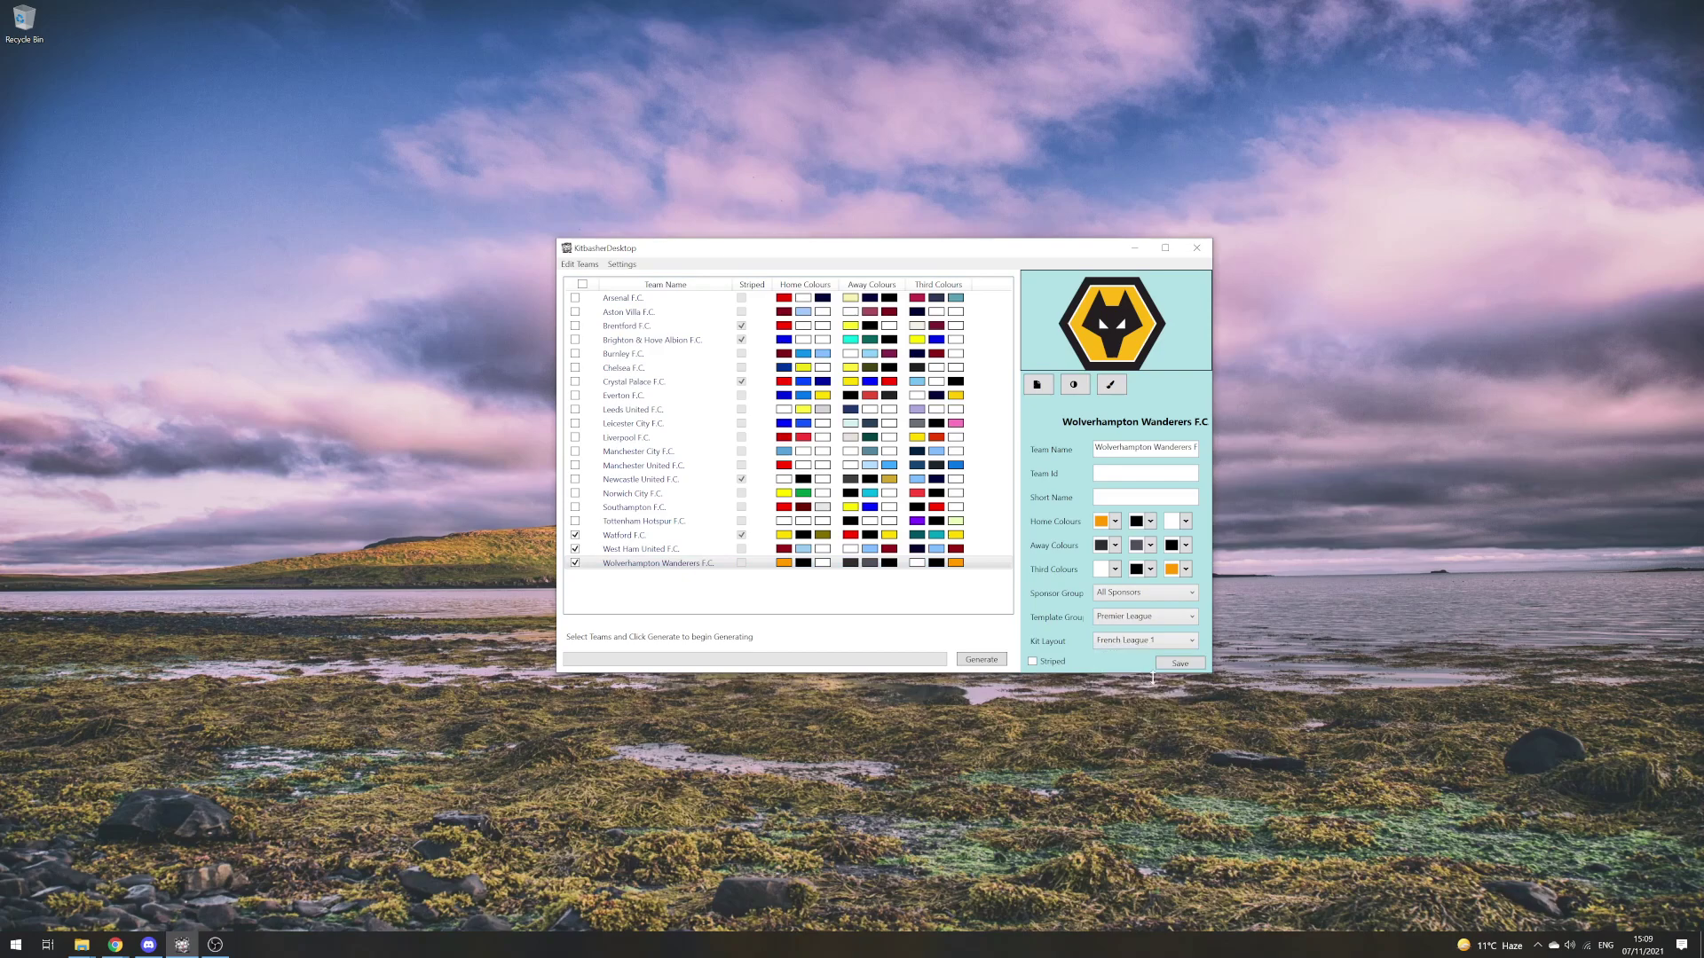
{"action": "left_click", "coordinate": [1180, 671]}
- Set West Ham United F.C.'s kit layout to Bundesliga, save the team, and generate the kits for the ticked teams
{"action": "left_click", "coordinate": [612, 549]}
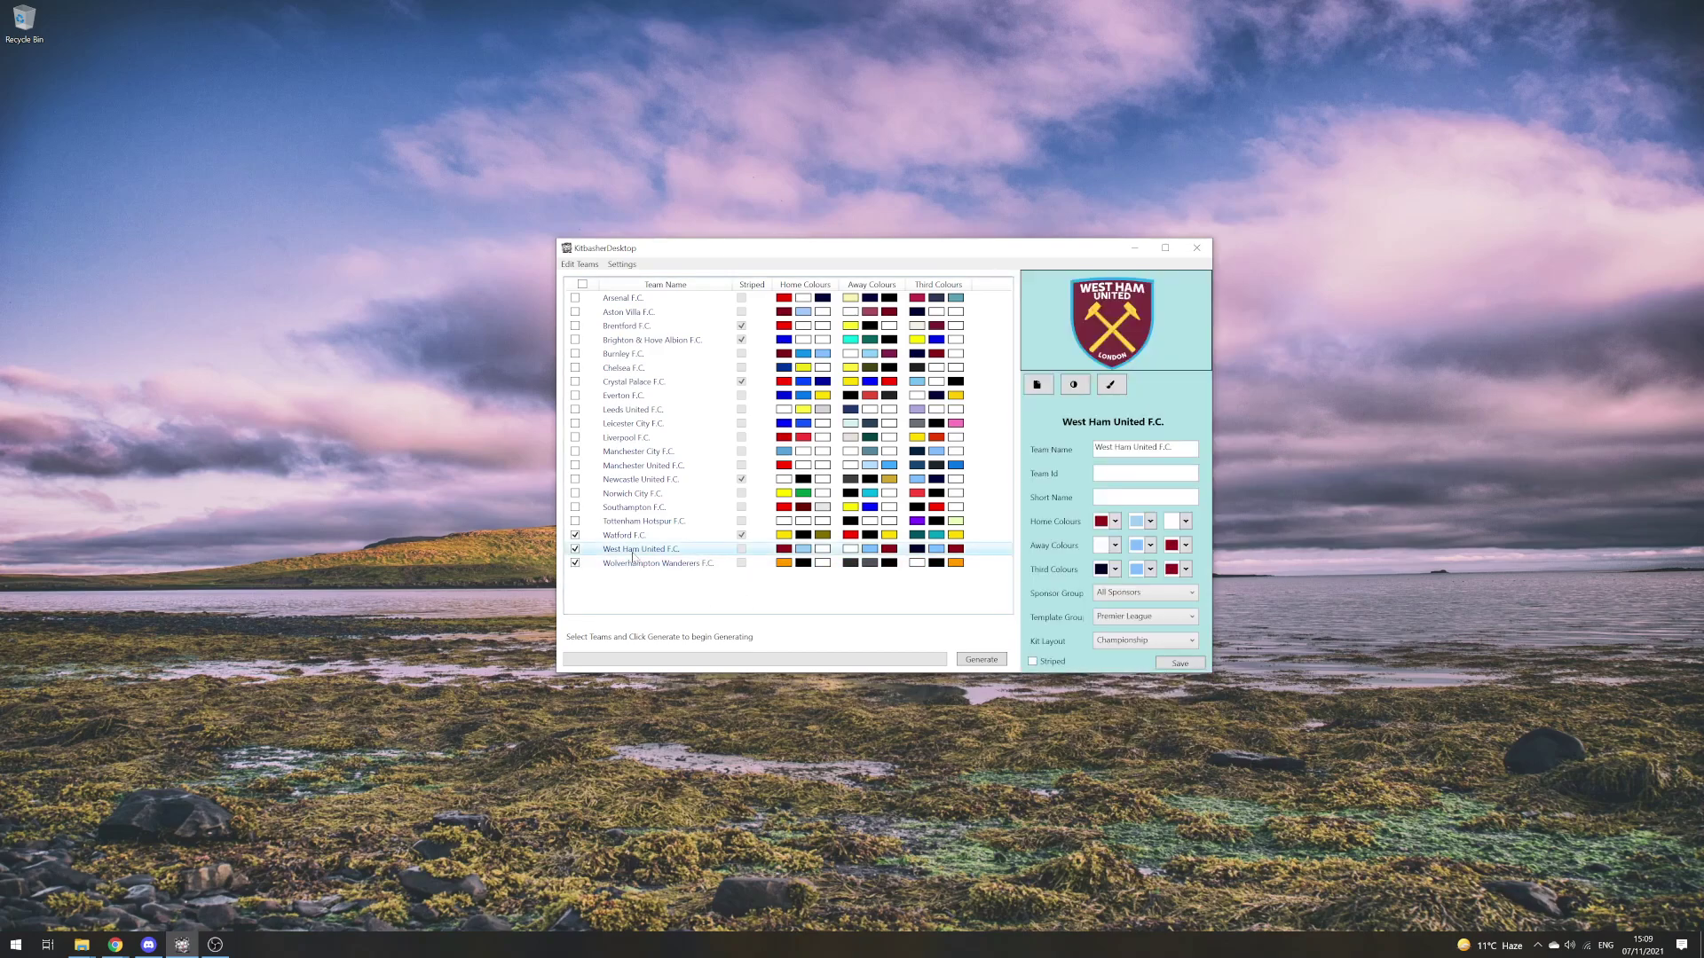
{"action": "left_click", "coordinate": [1153, 640]}
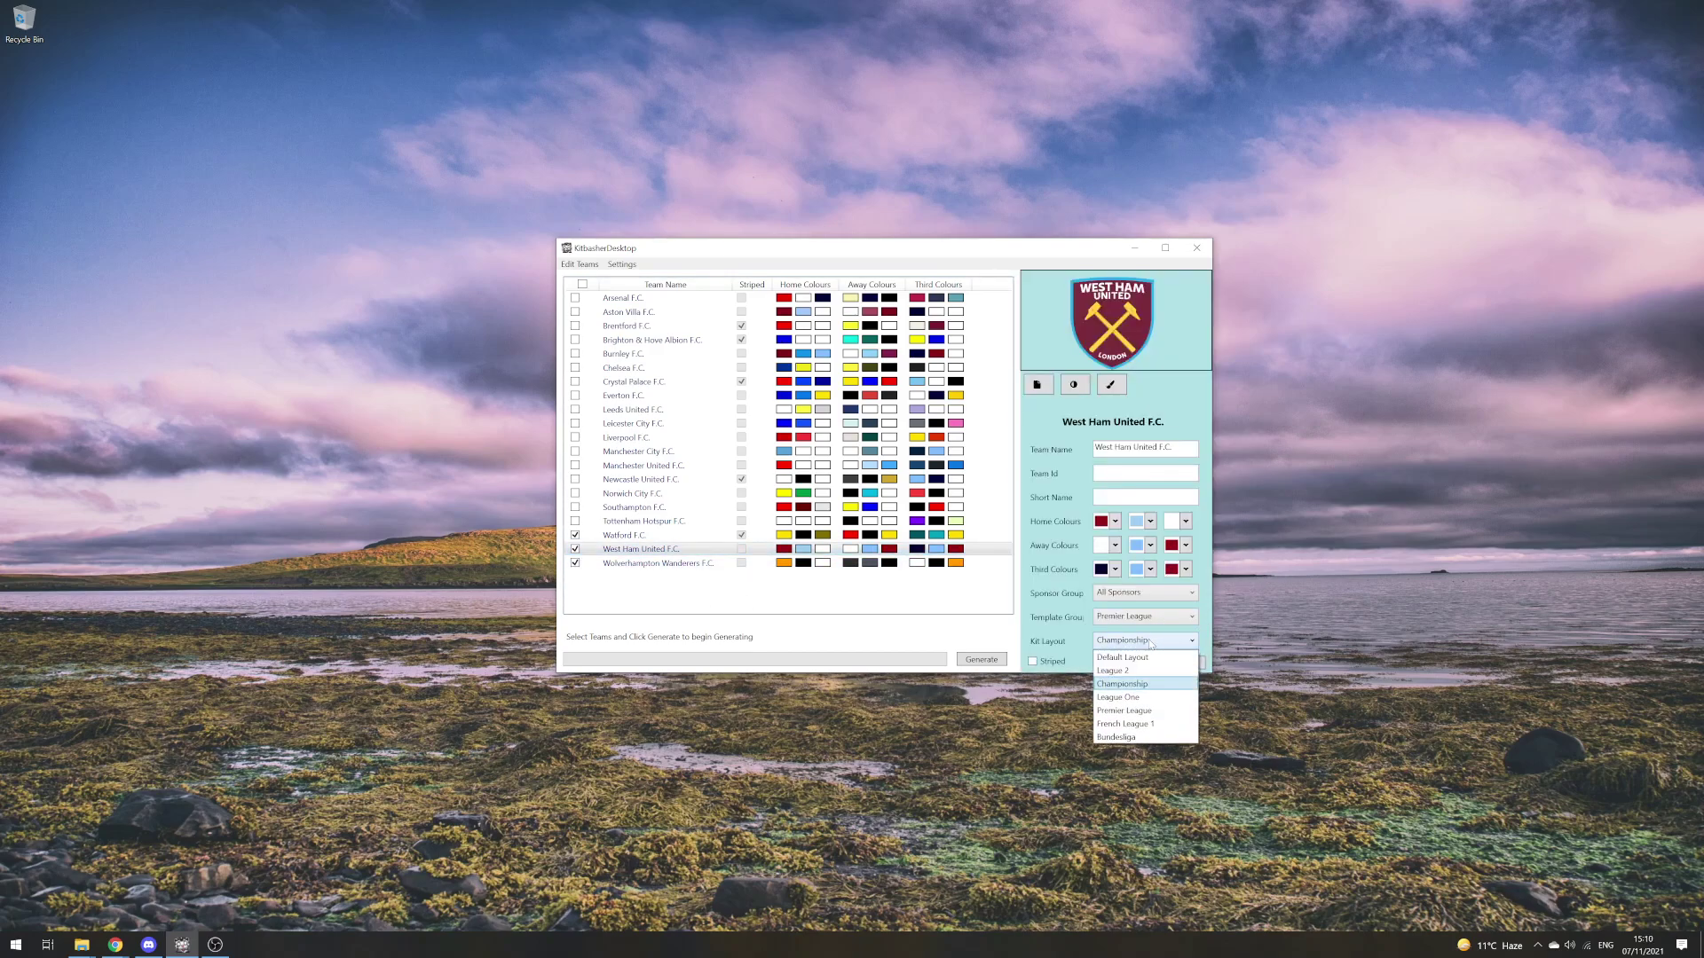
{"action": "left_click", "coordinate": [1115, 737]}
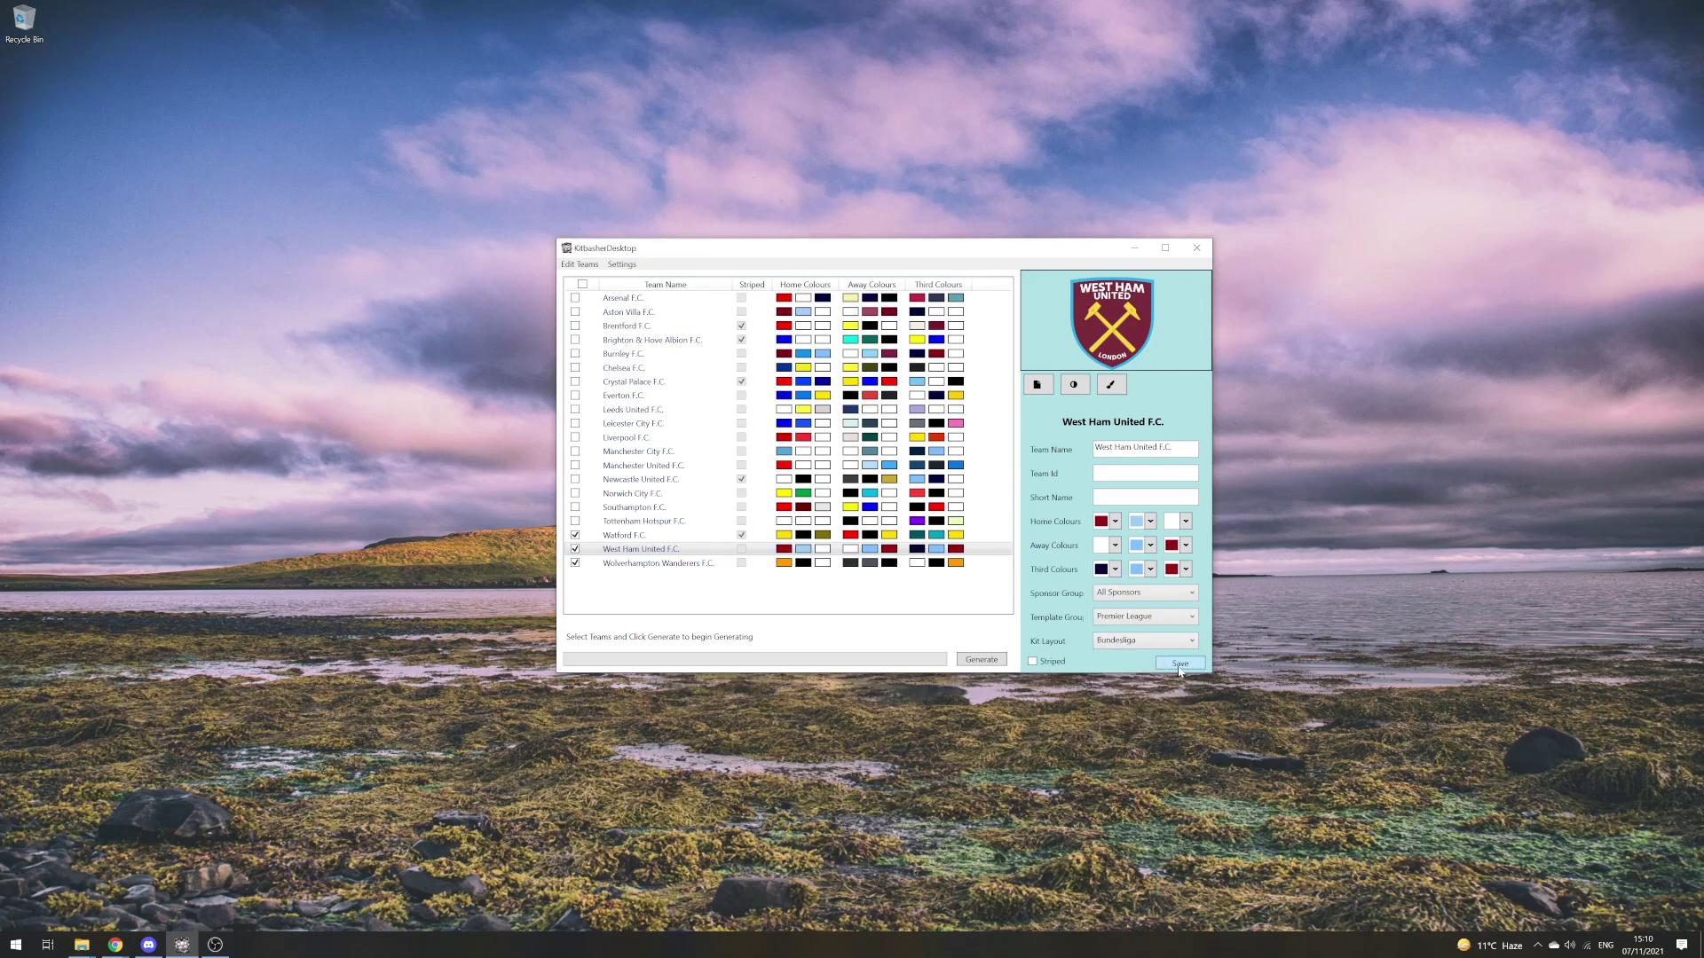
{"action": "left_click", "coordinate": [1179, 666]}
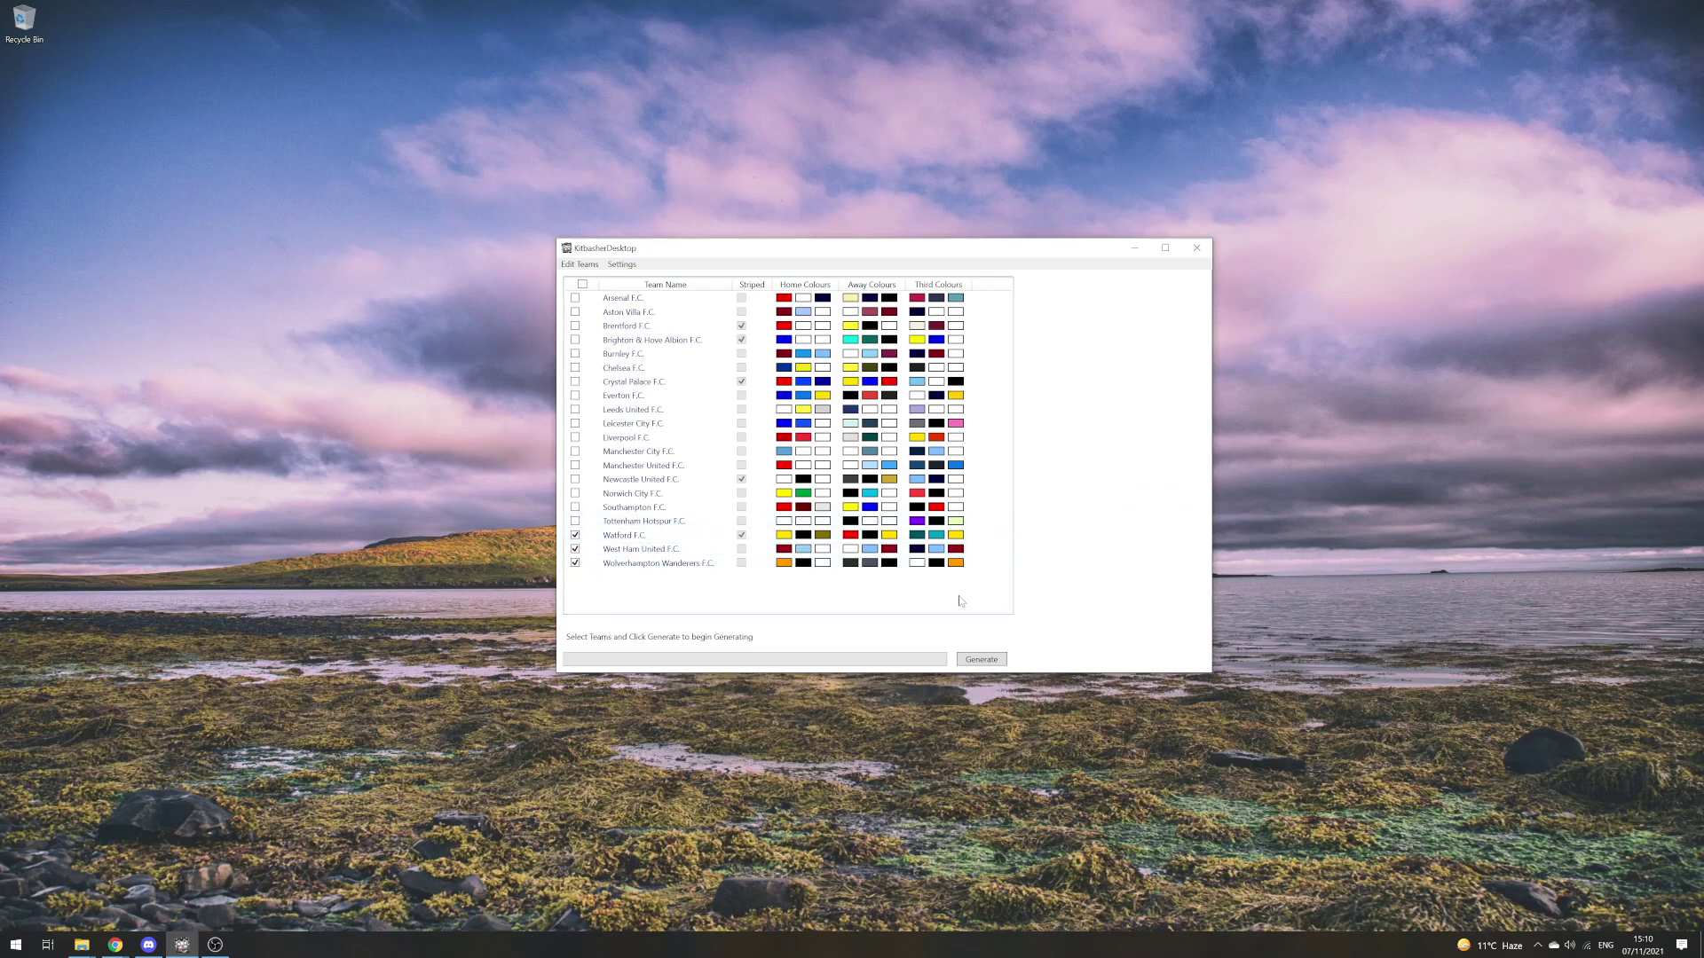
{"action": "left_click", "coordinate": [988, 662]}
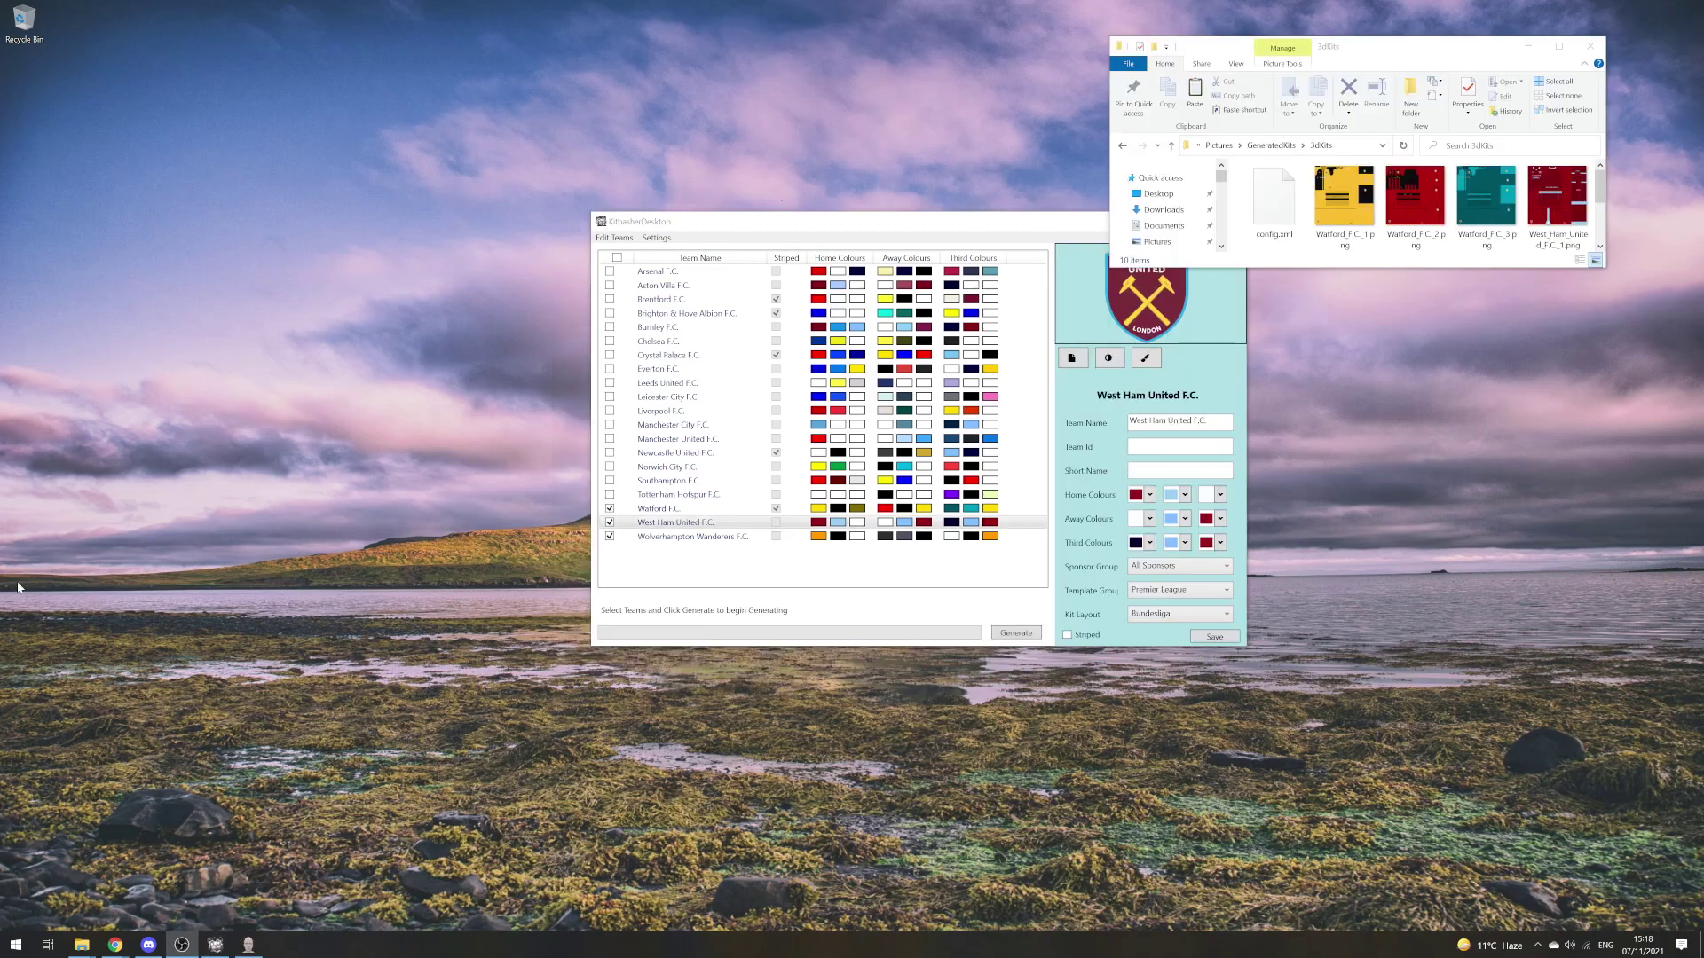
- Open Watford_F.C._1.png from both the 3dKits and GeneratedKits folders and arrange the two images side by side
{"action": "double_click", "coordinate": [1350, 205]}
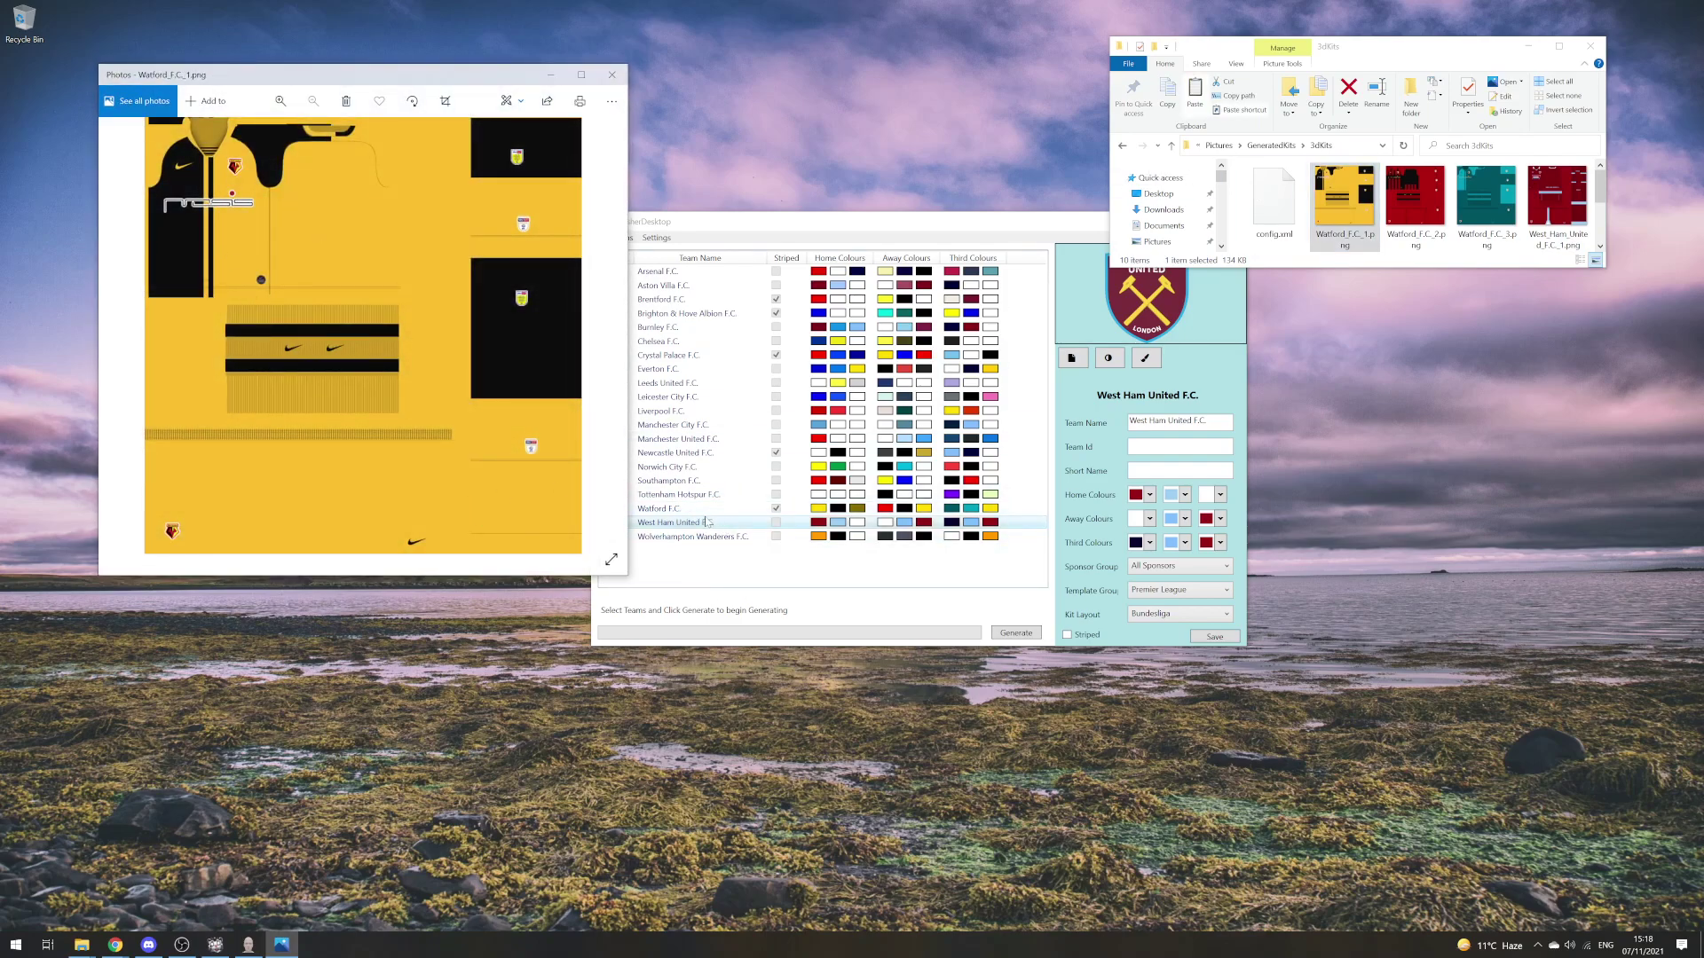
{"action": "left_click", "coordinate": [1123, 146]}
{"action": "double_click", "coordinate": [1486, 200]}
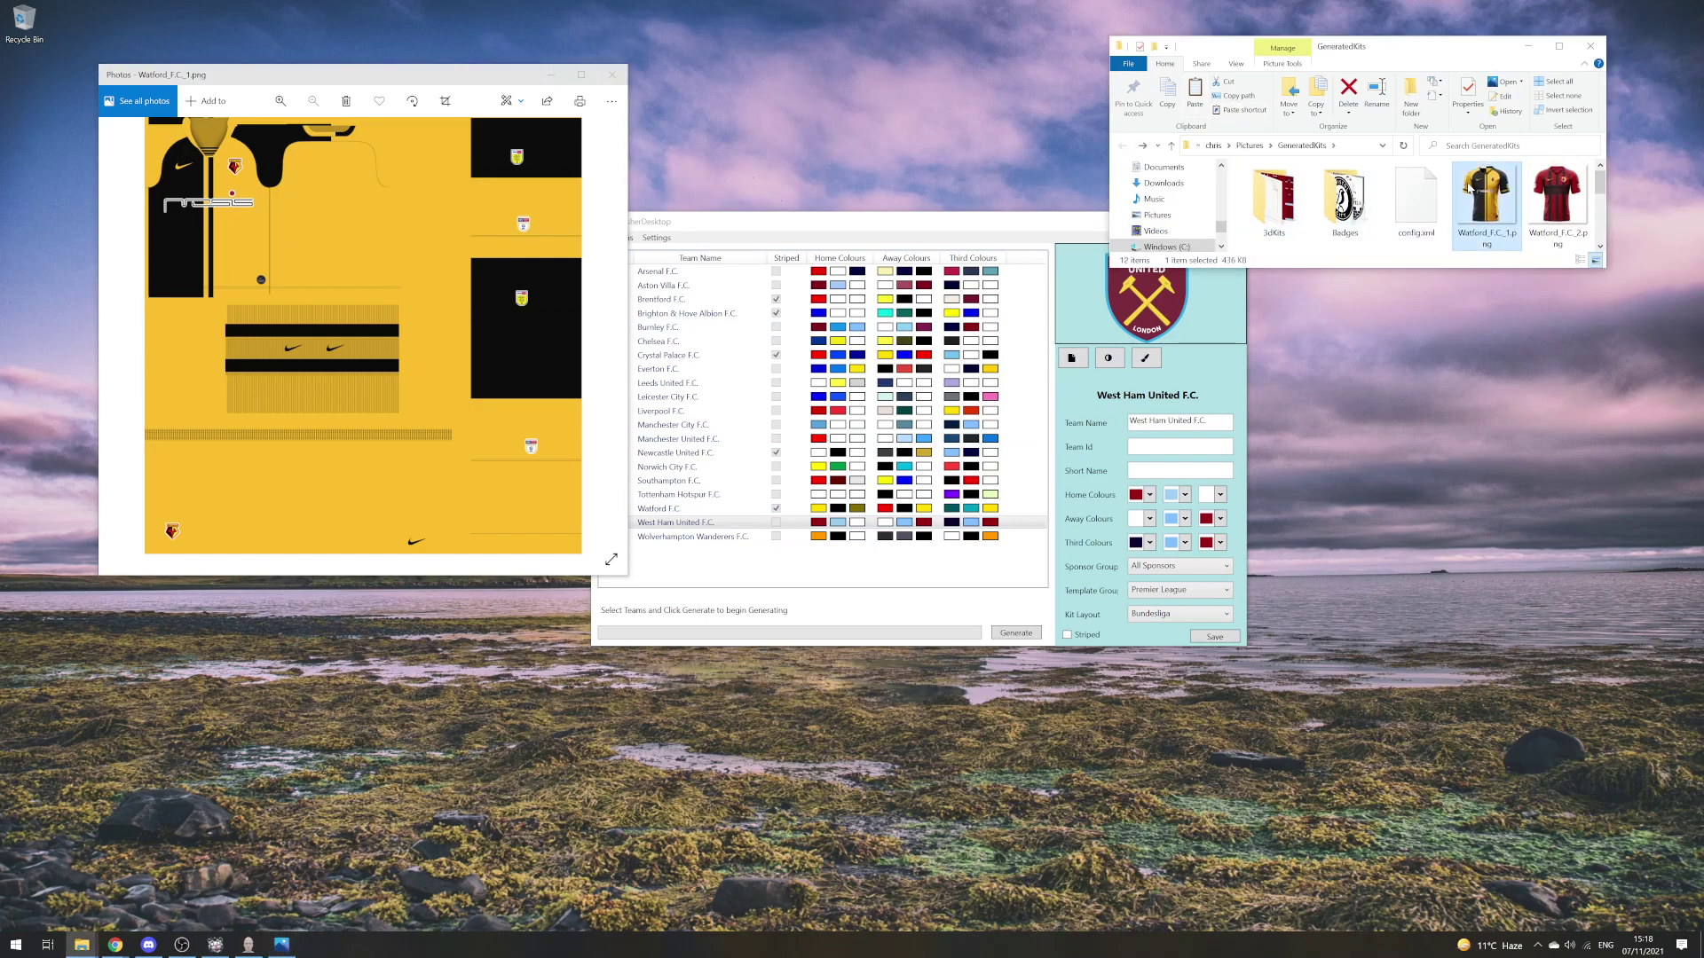
{"action": "left_click_drag", "start_coordinate": [419, 83], "coordinate": [1499, 335]}
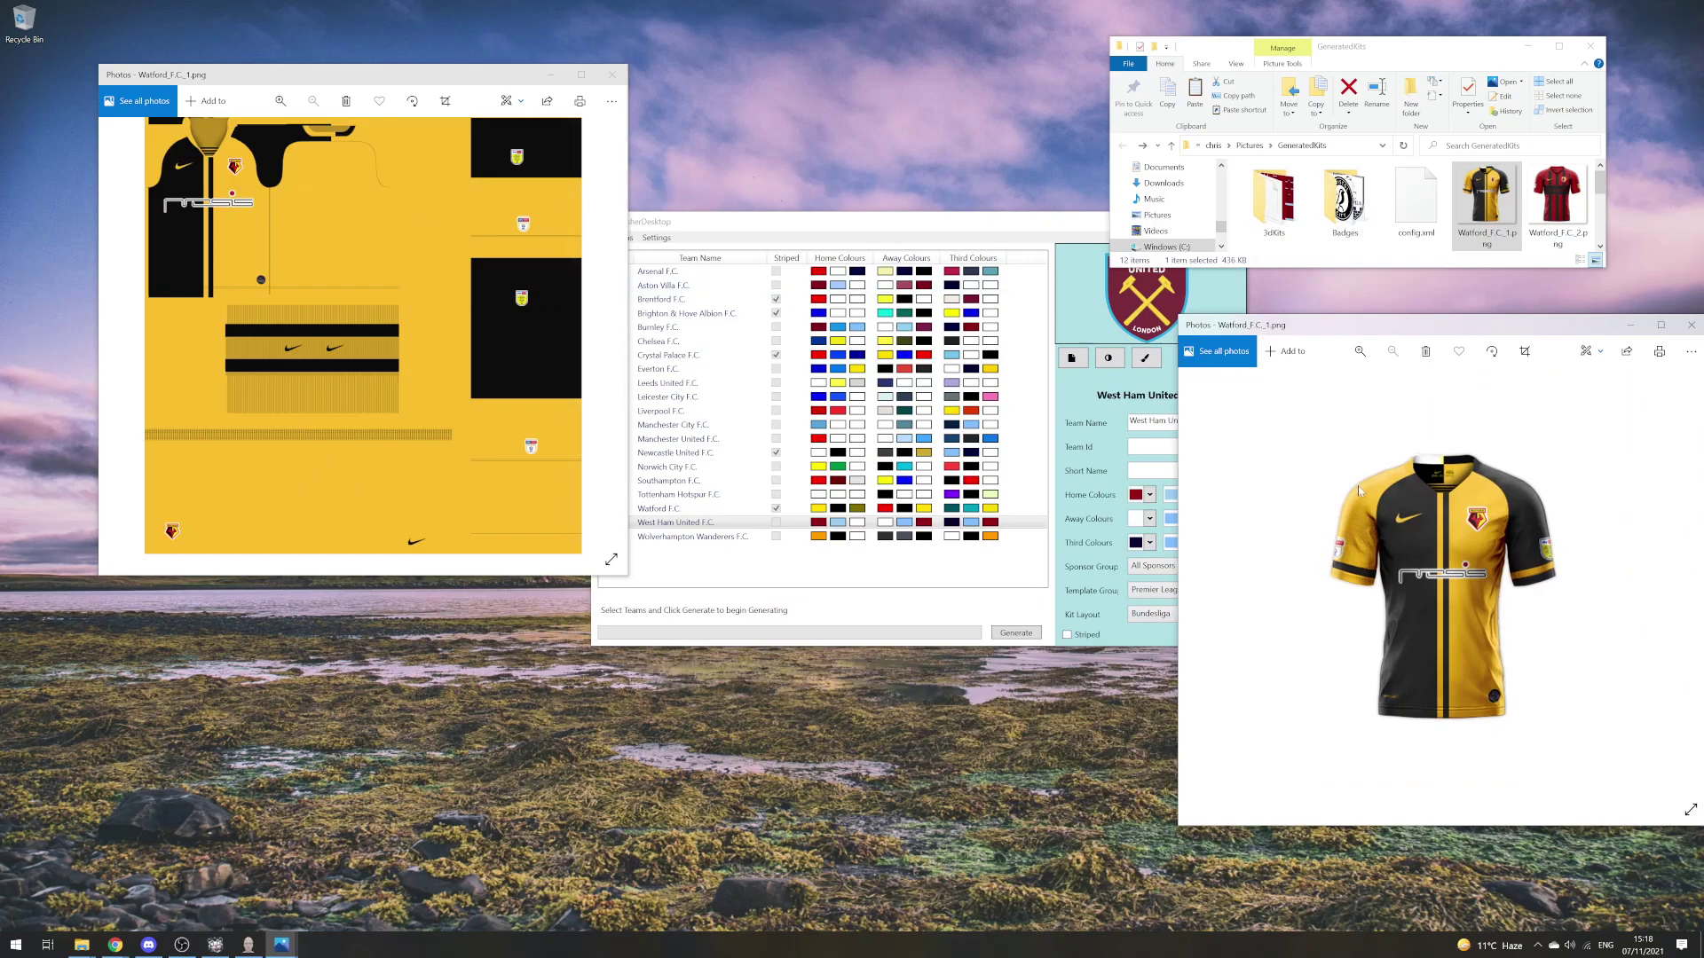
- Review Watford's generated shirts and flat textures side by side, advancing both images to West_Ham_United_F.C._1.png
{"action": "key", "text": "Right"}
{"action": "left_click", "coordinate": [433, 303]}
{"action": "key", "text": "Right"}
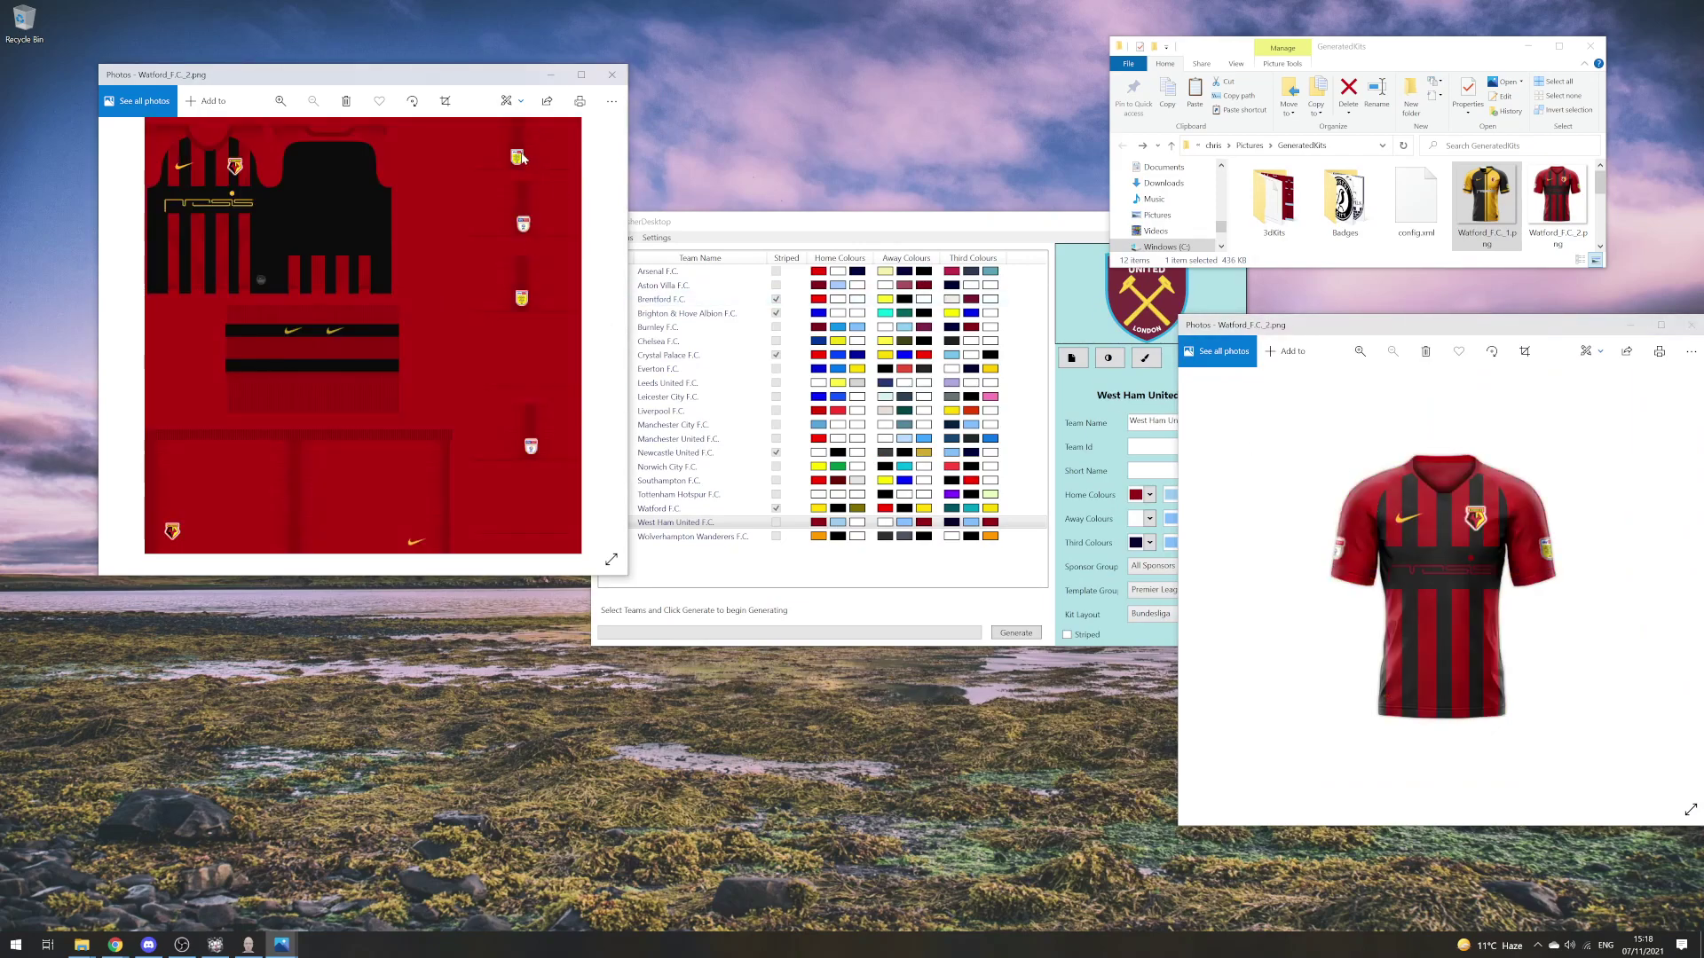
{"action": "left_click", "coordinate": [1374, 614]}
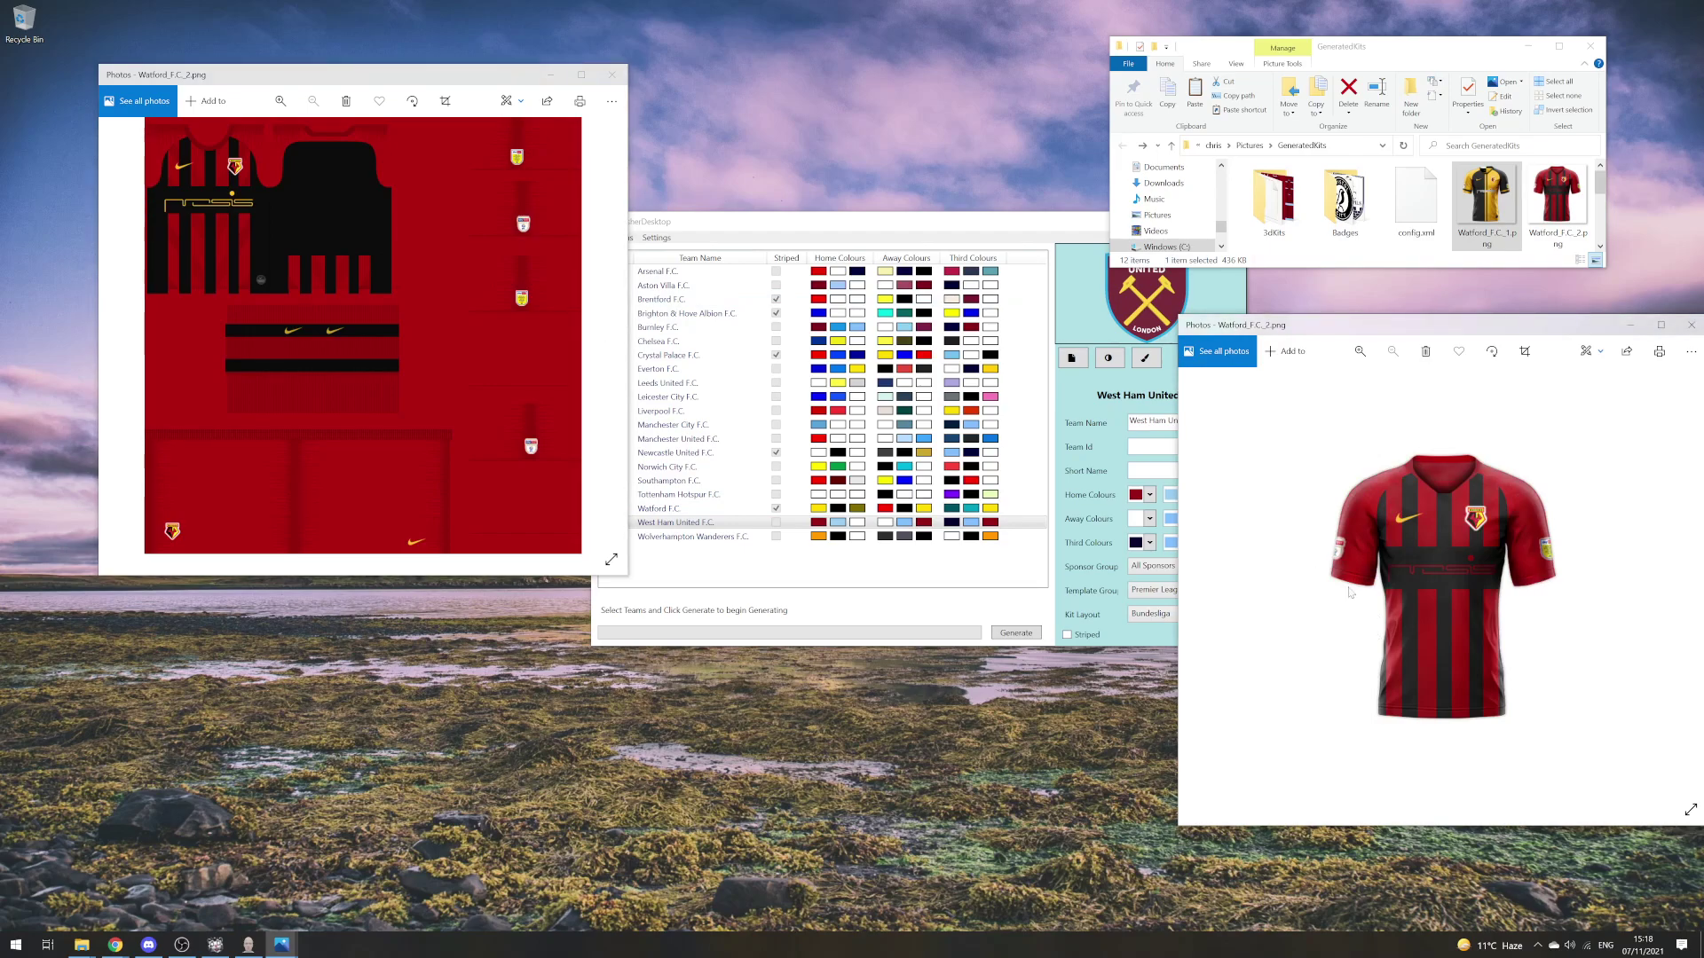
{"action": "key", "text": "Right"}
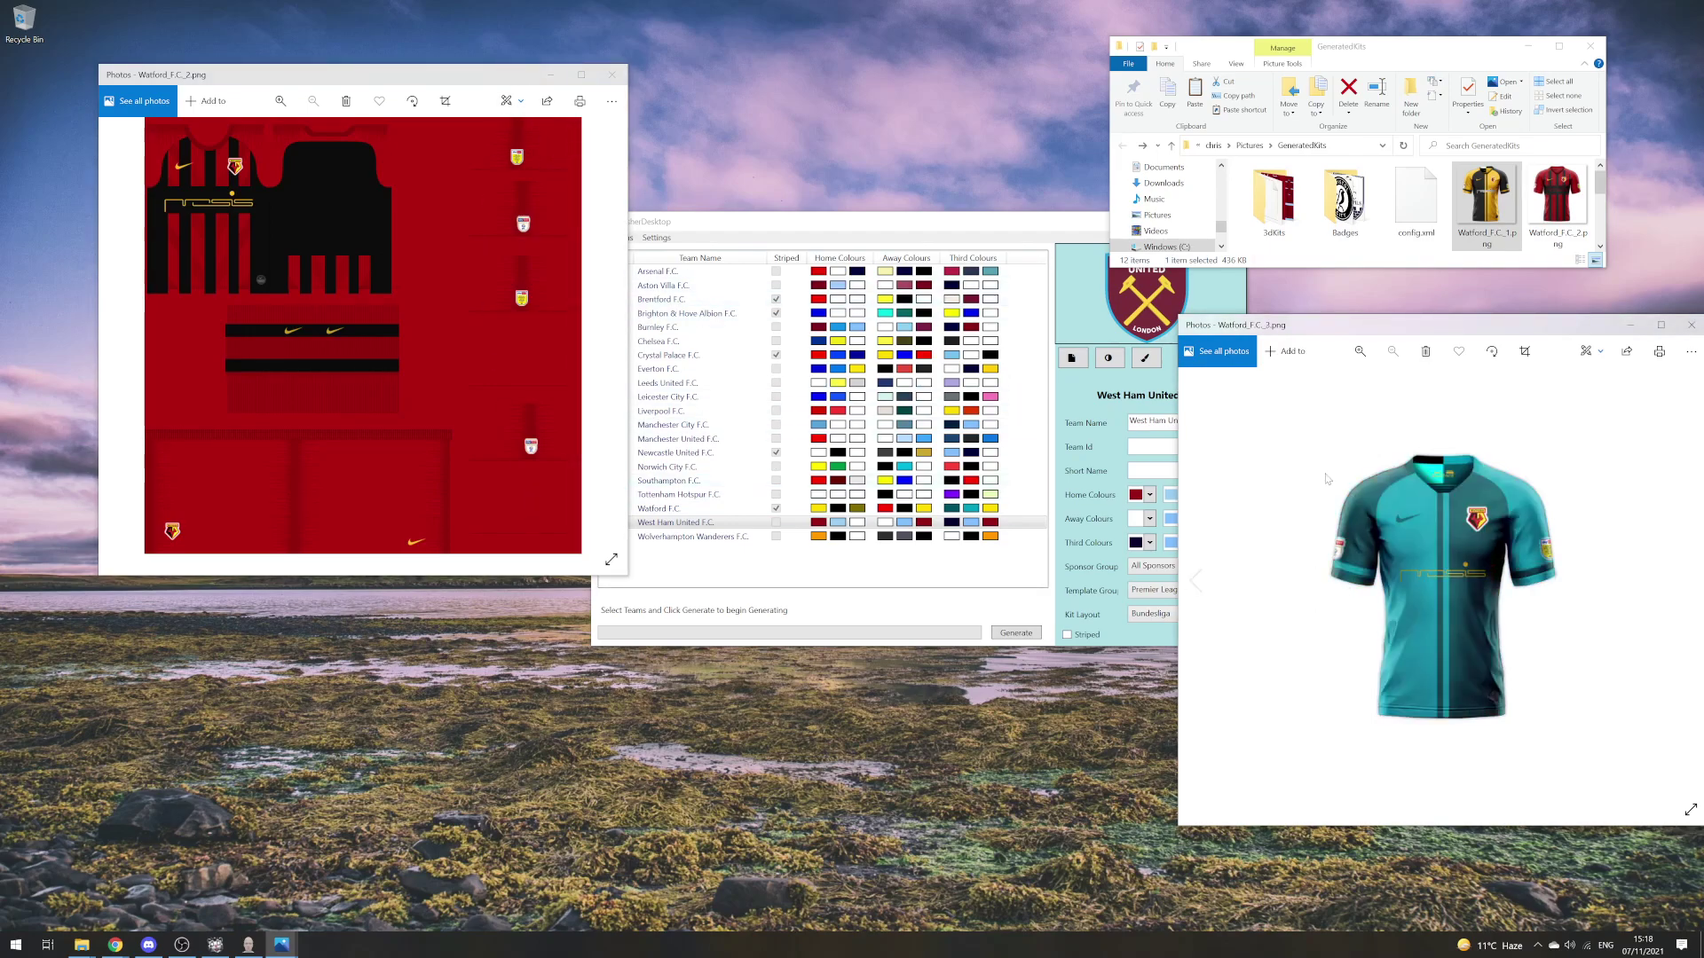
{"action": "key", "text": "Right"}
{"action": "left_click", "coordinate": [454, 295]}
{"action": "key", "text": "Right"}
{"action": "key", "text": "Right"}
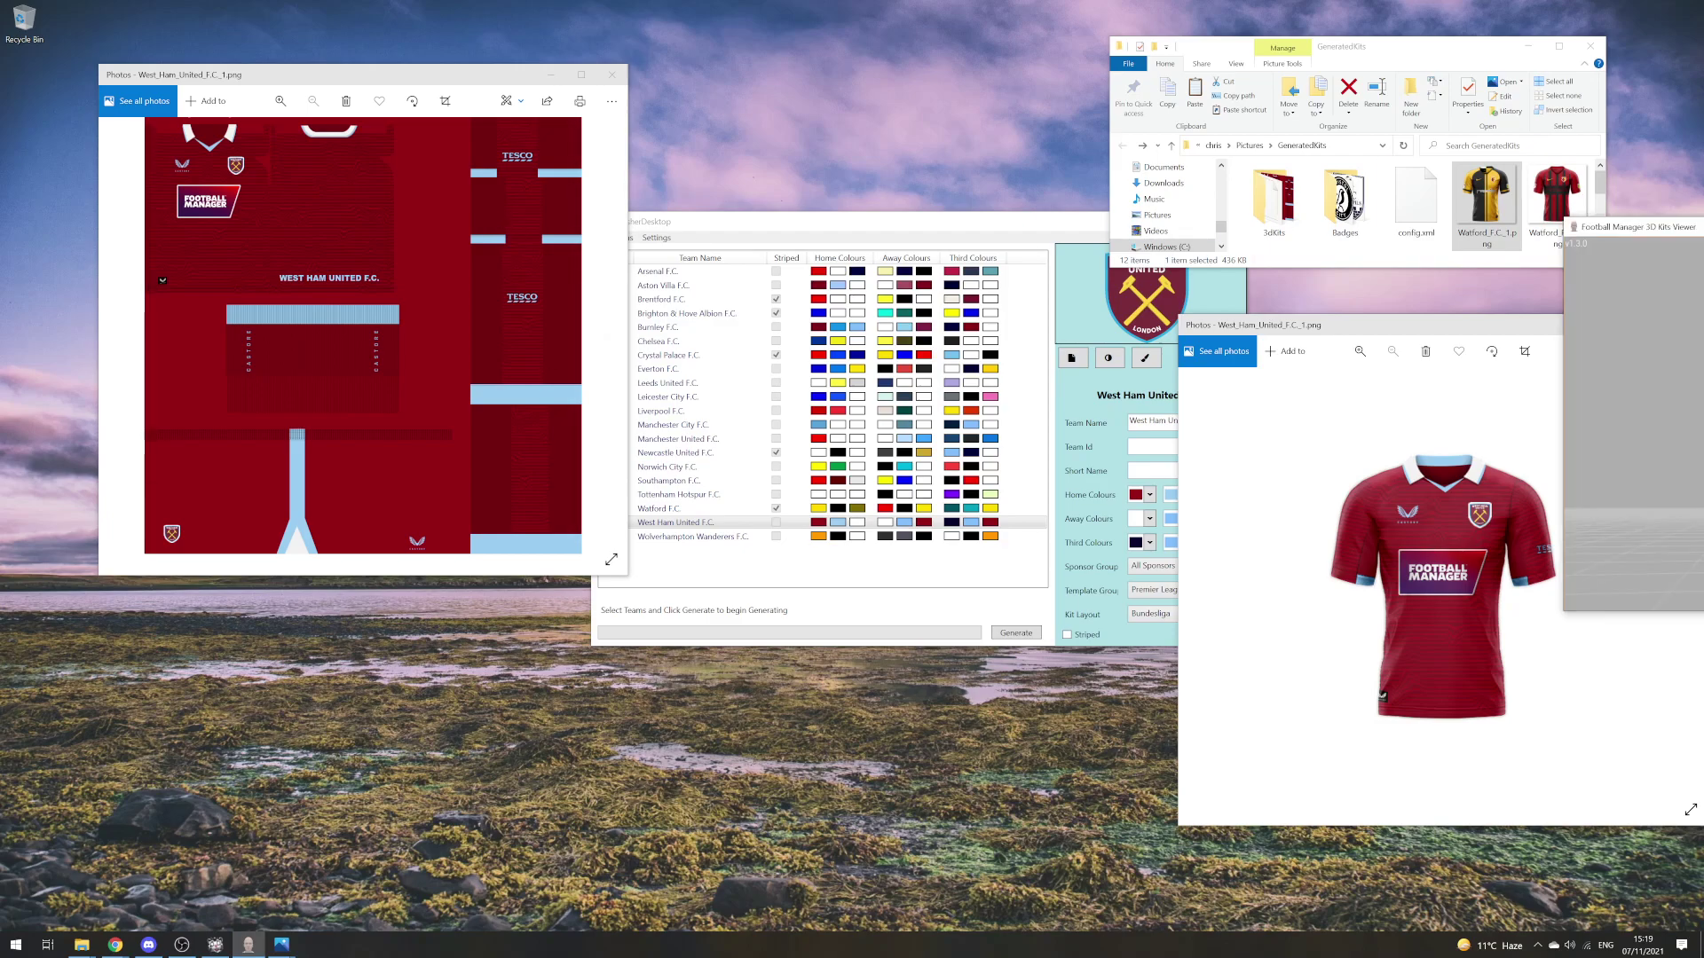
- Inspect the West Ham home kit from front and back in Football Manager 3D Kits Viewer, and close the viewer
{"action": "left_click_drag", "start_coordinate": [1151, 315], "coordinate": [1056, 280]}
{"action": "double_click", "coordinate": [1056, 282]}
{"action": "left_click_drag", "start_coordinate": [546, 425], "coordinate": [928, 401]}
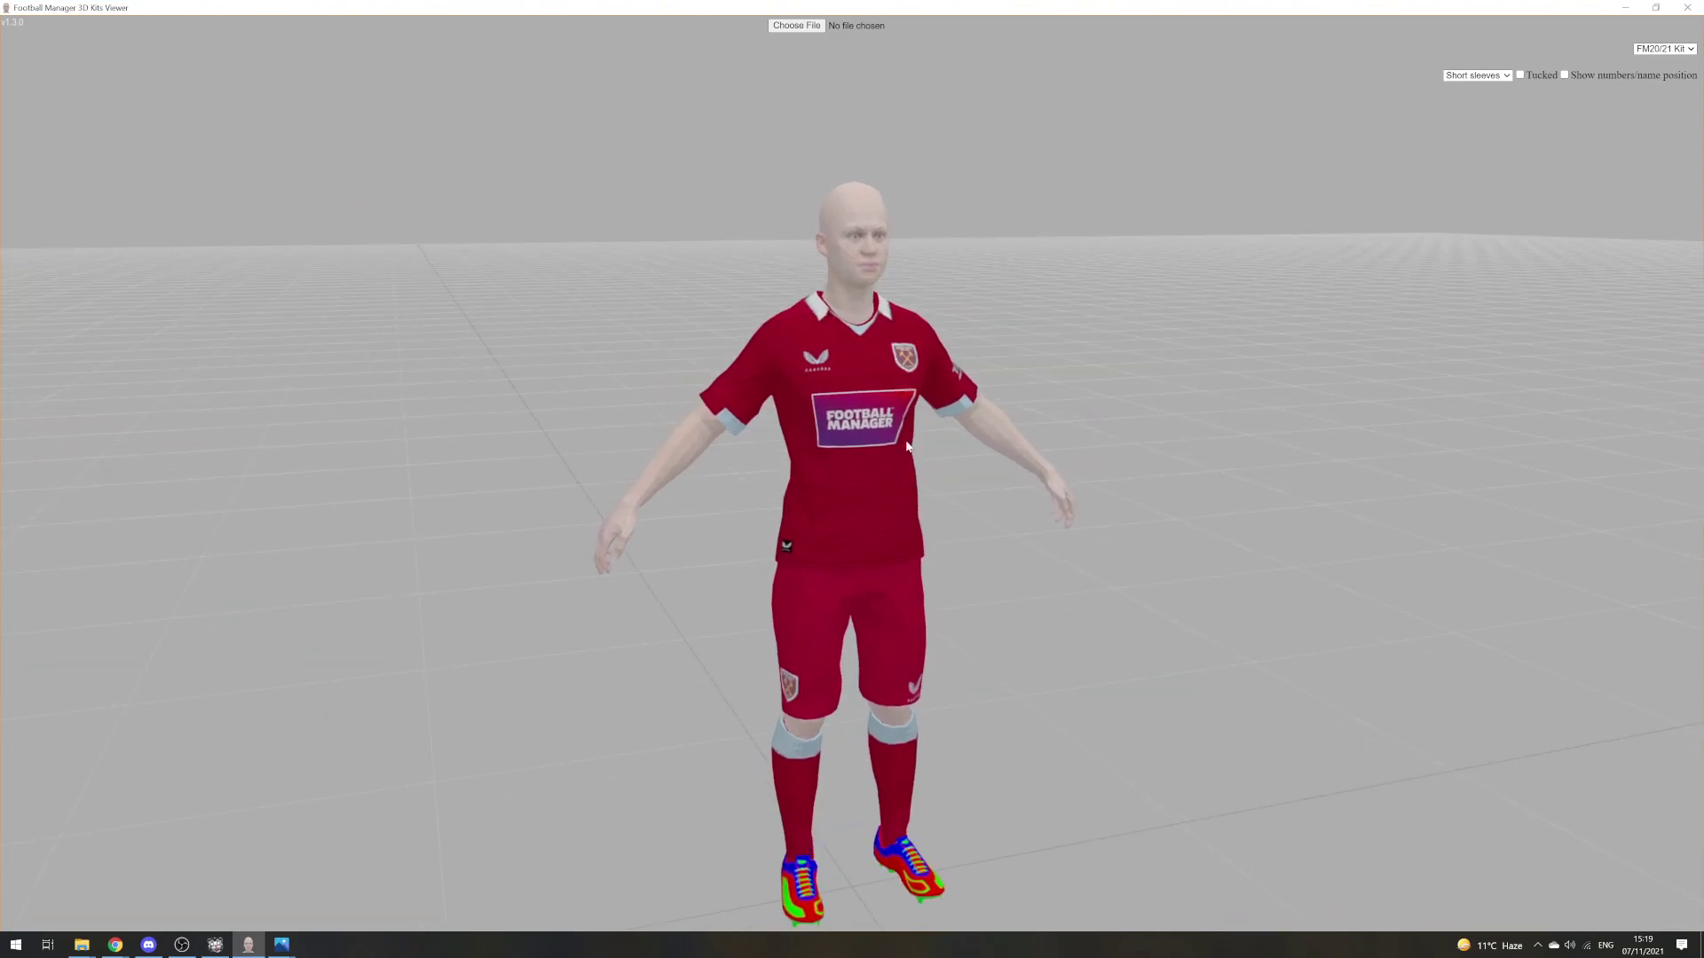
{"action": "left_click_drag", "start_coordinate": [931, 300], "coordinate": [766, 473]}
{"action": "left_click_drag", "start_coordinate": [1035, 494], "coordinate": [785, 566]}
{"action": "left_click_drag", "start_coordinate": [1176, 555], "coordinate": [1217, 547]}
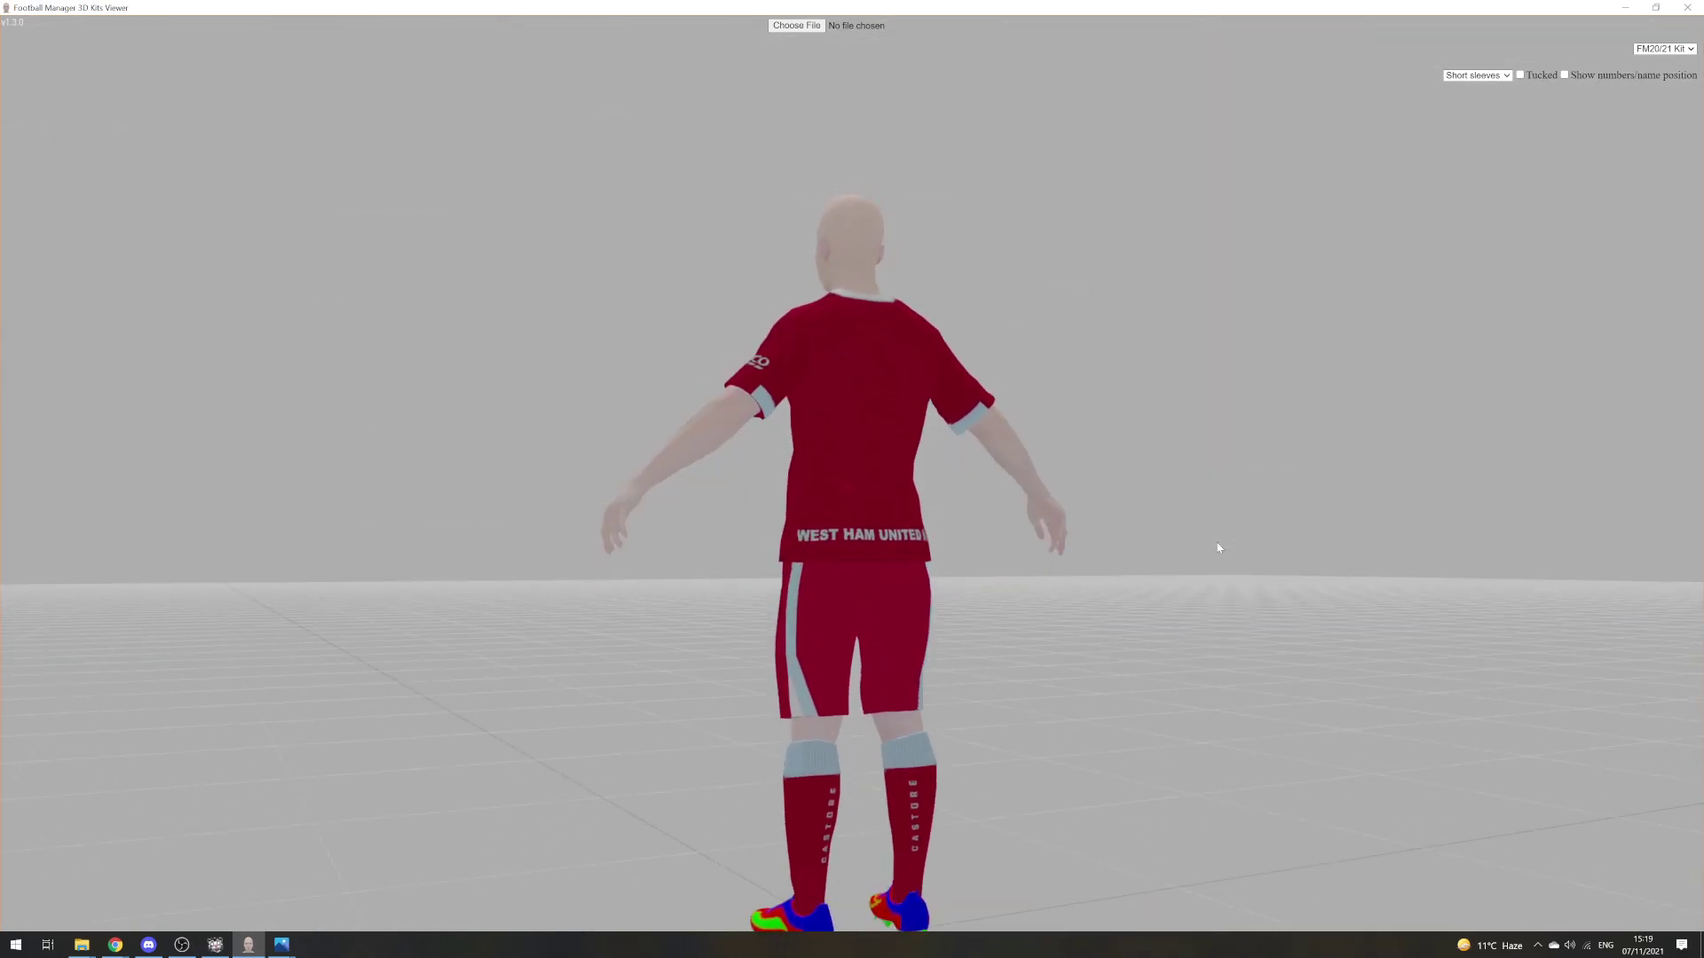
{"action": "left_click_drag", "start_coordinate": [659, 349], "coordinate": [1123, 339]}
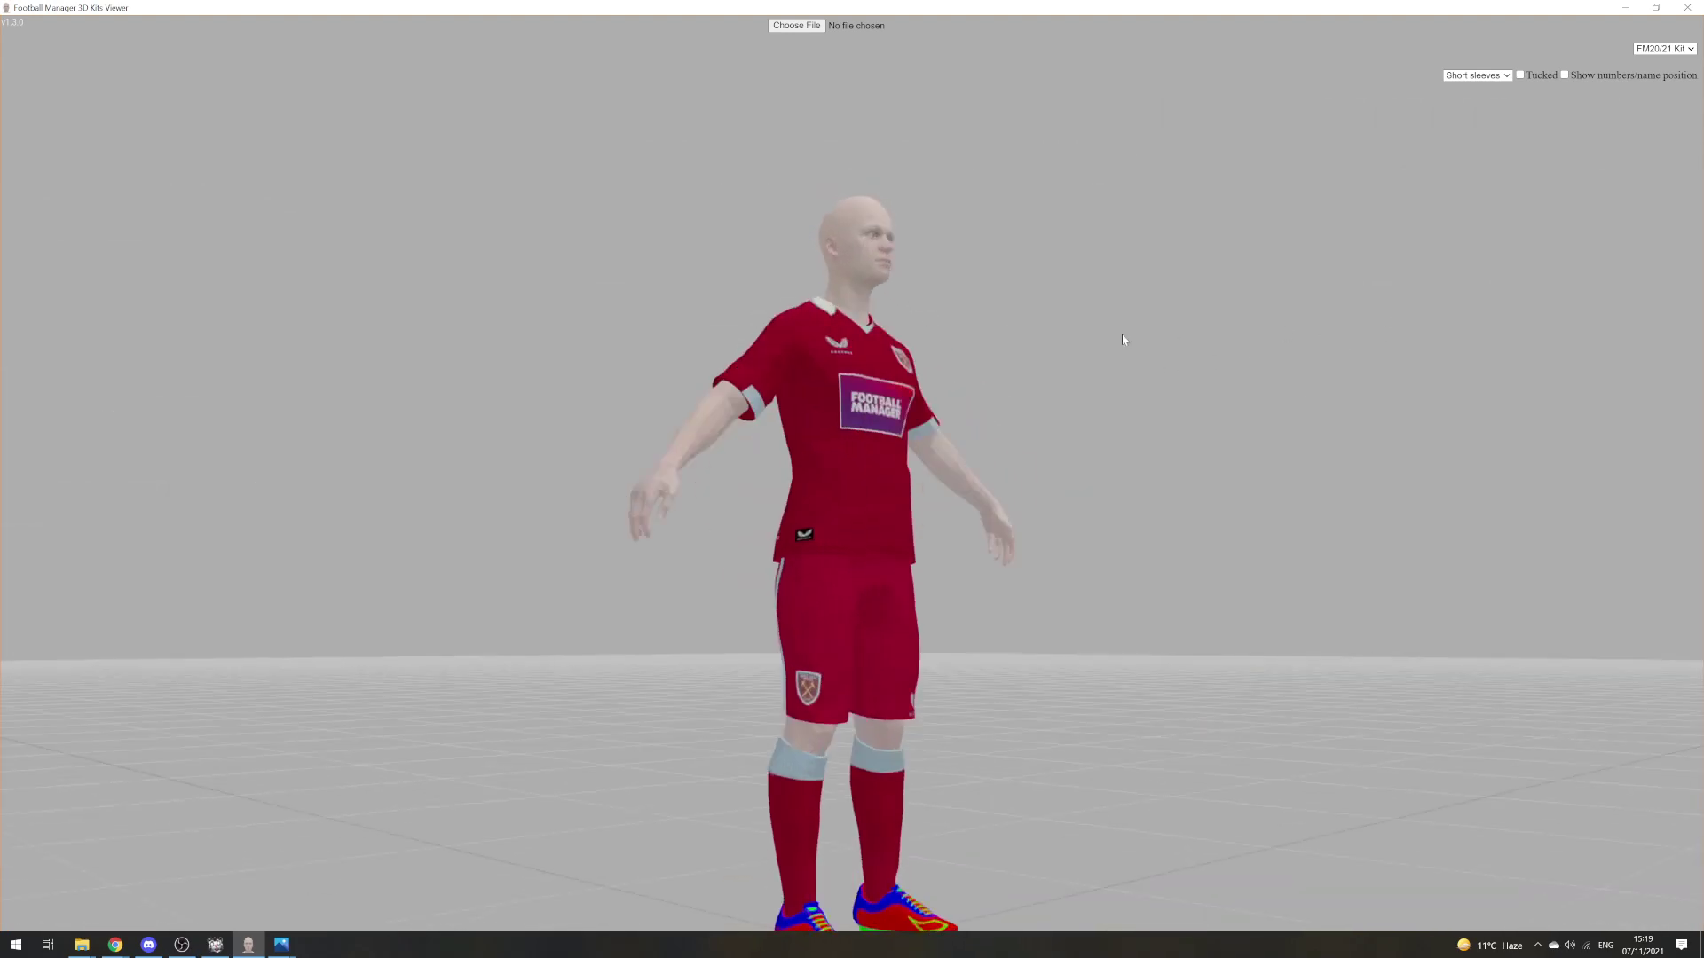
{"action": "left_click", "coordinate": [1690, 8]}
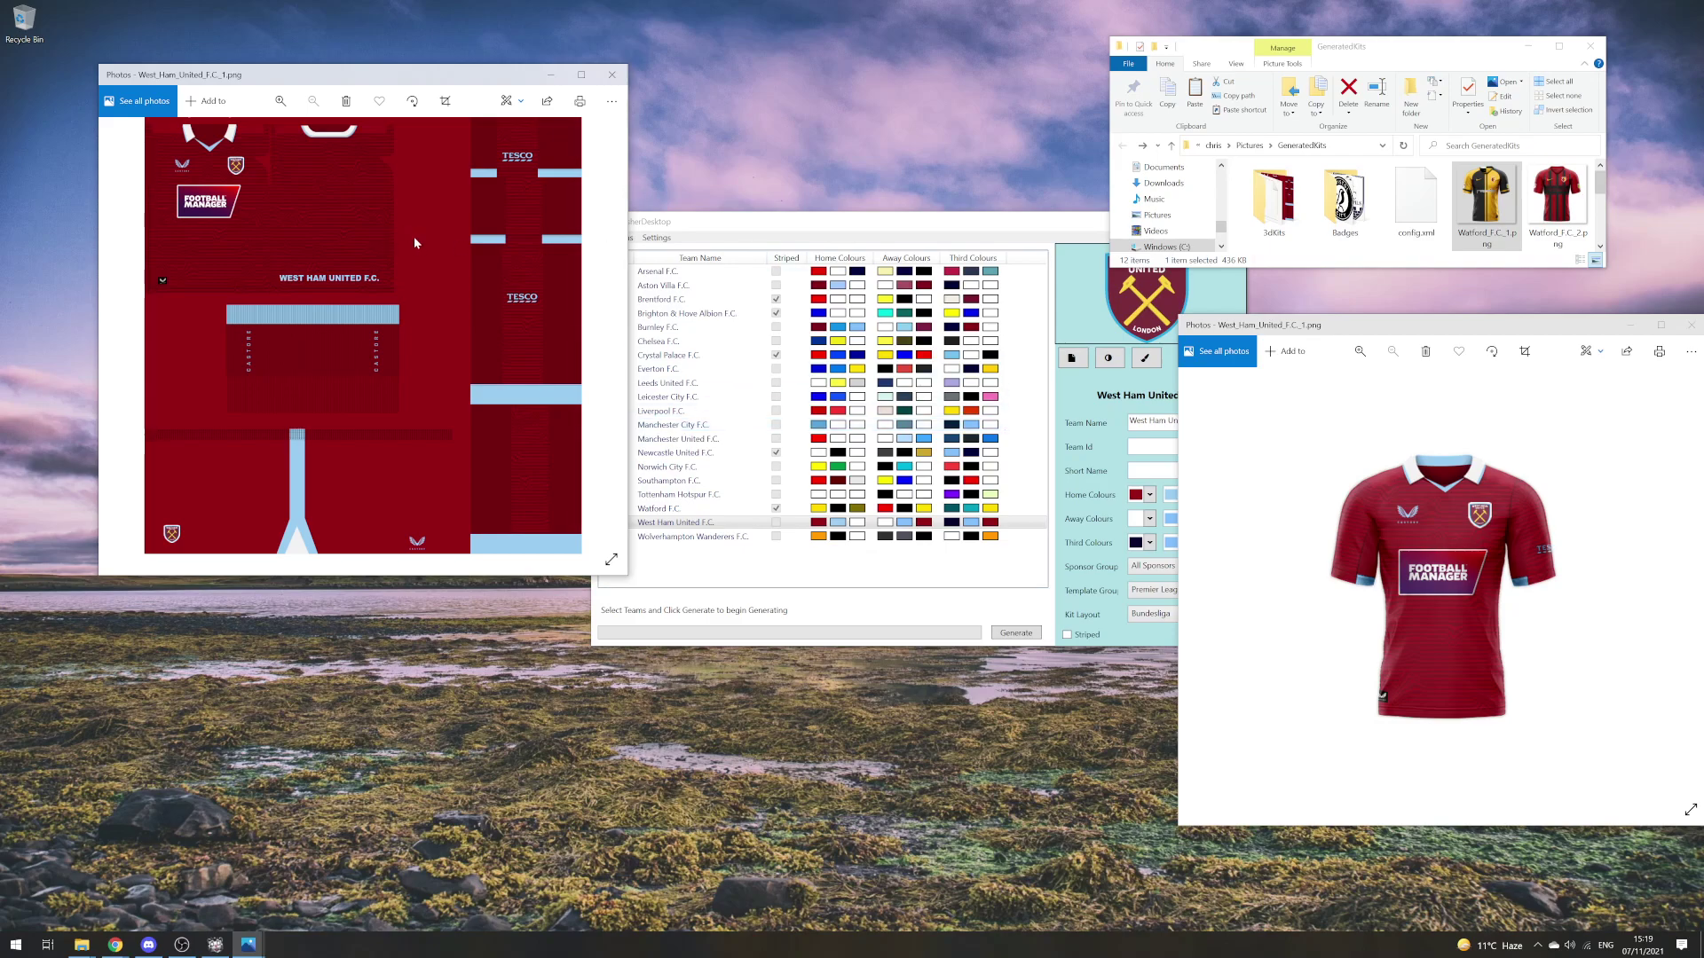
- Review the remaining West Ham and Wolverhampton flat textures up to Wolverhampton_Wanderers_F.C._3.png, and close both image windows
{"action": "left_click", "coordinate": [611, 330]}
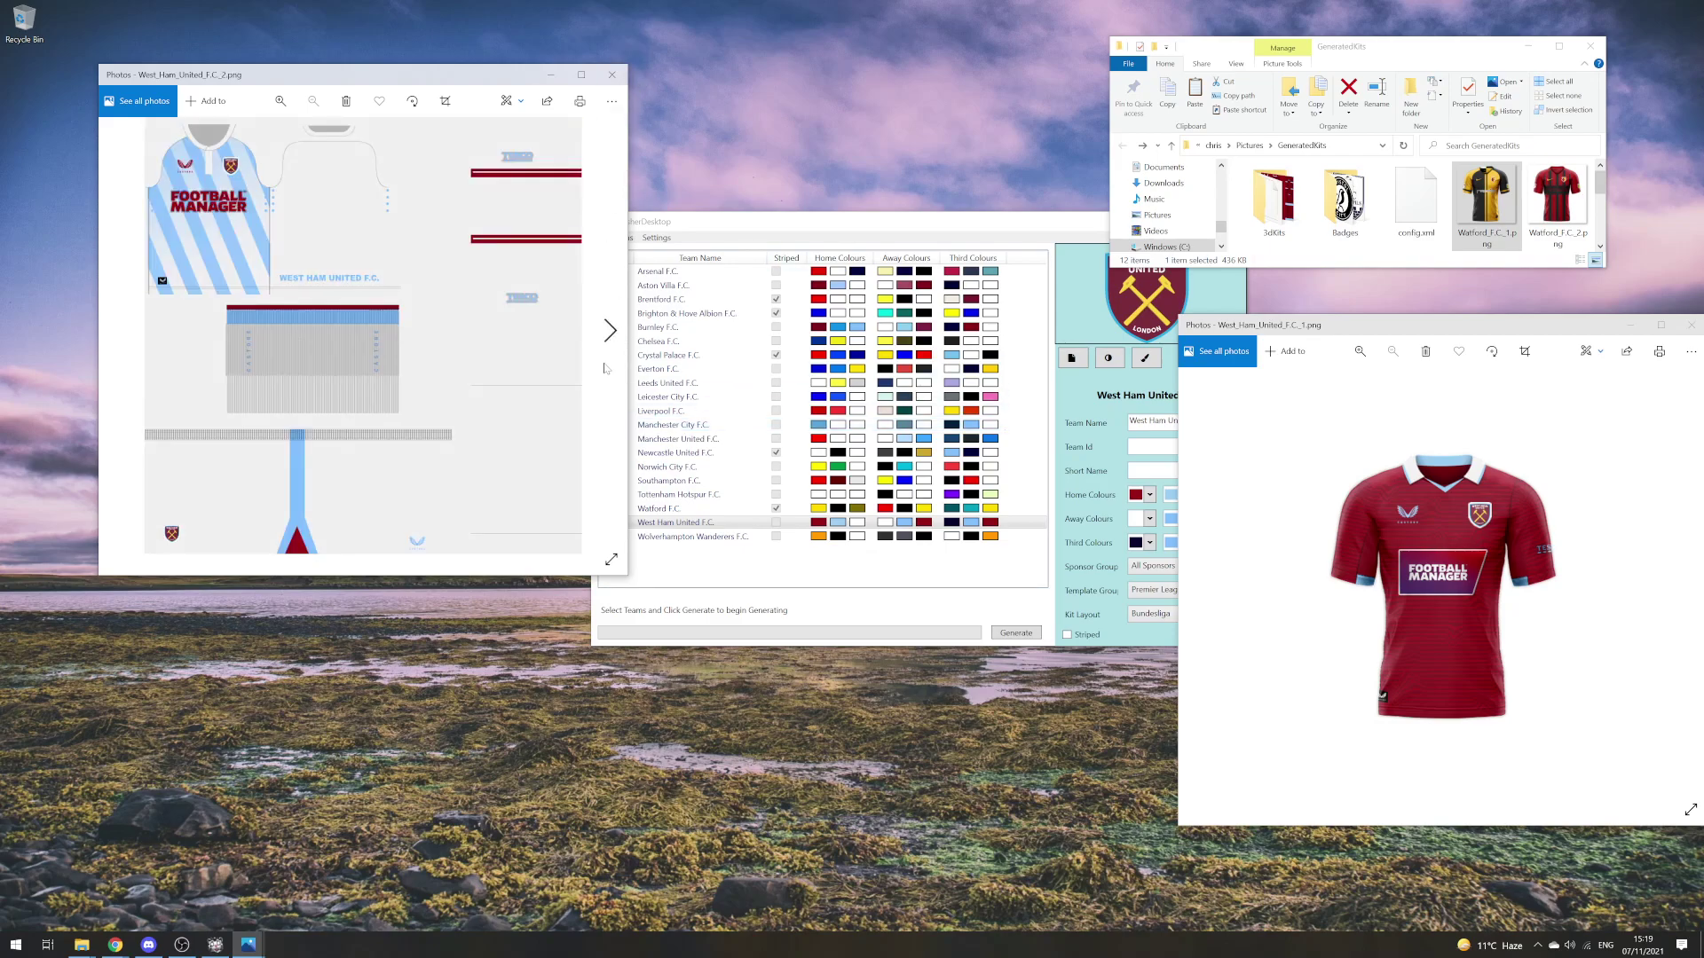
{"action": "left_click", "coordinate": [609, 331]}
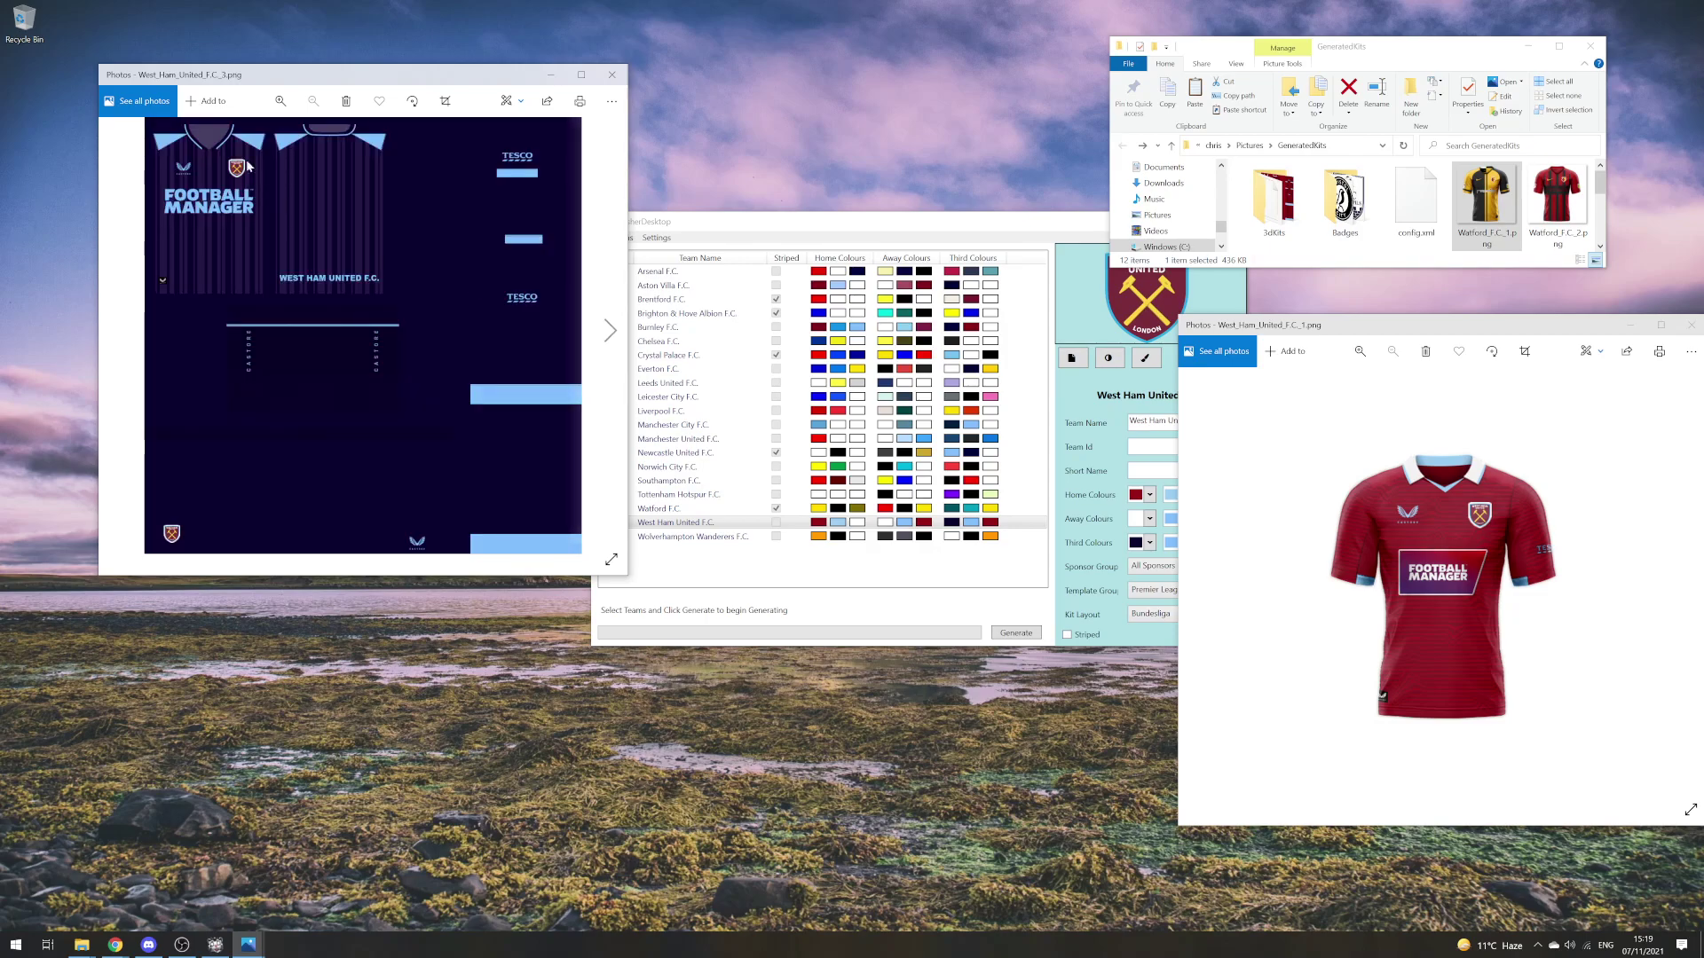
{"action": "left_click", "coordinate": [607, 316]}
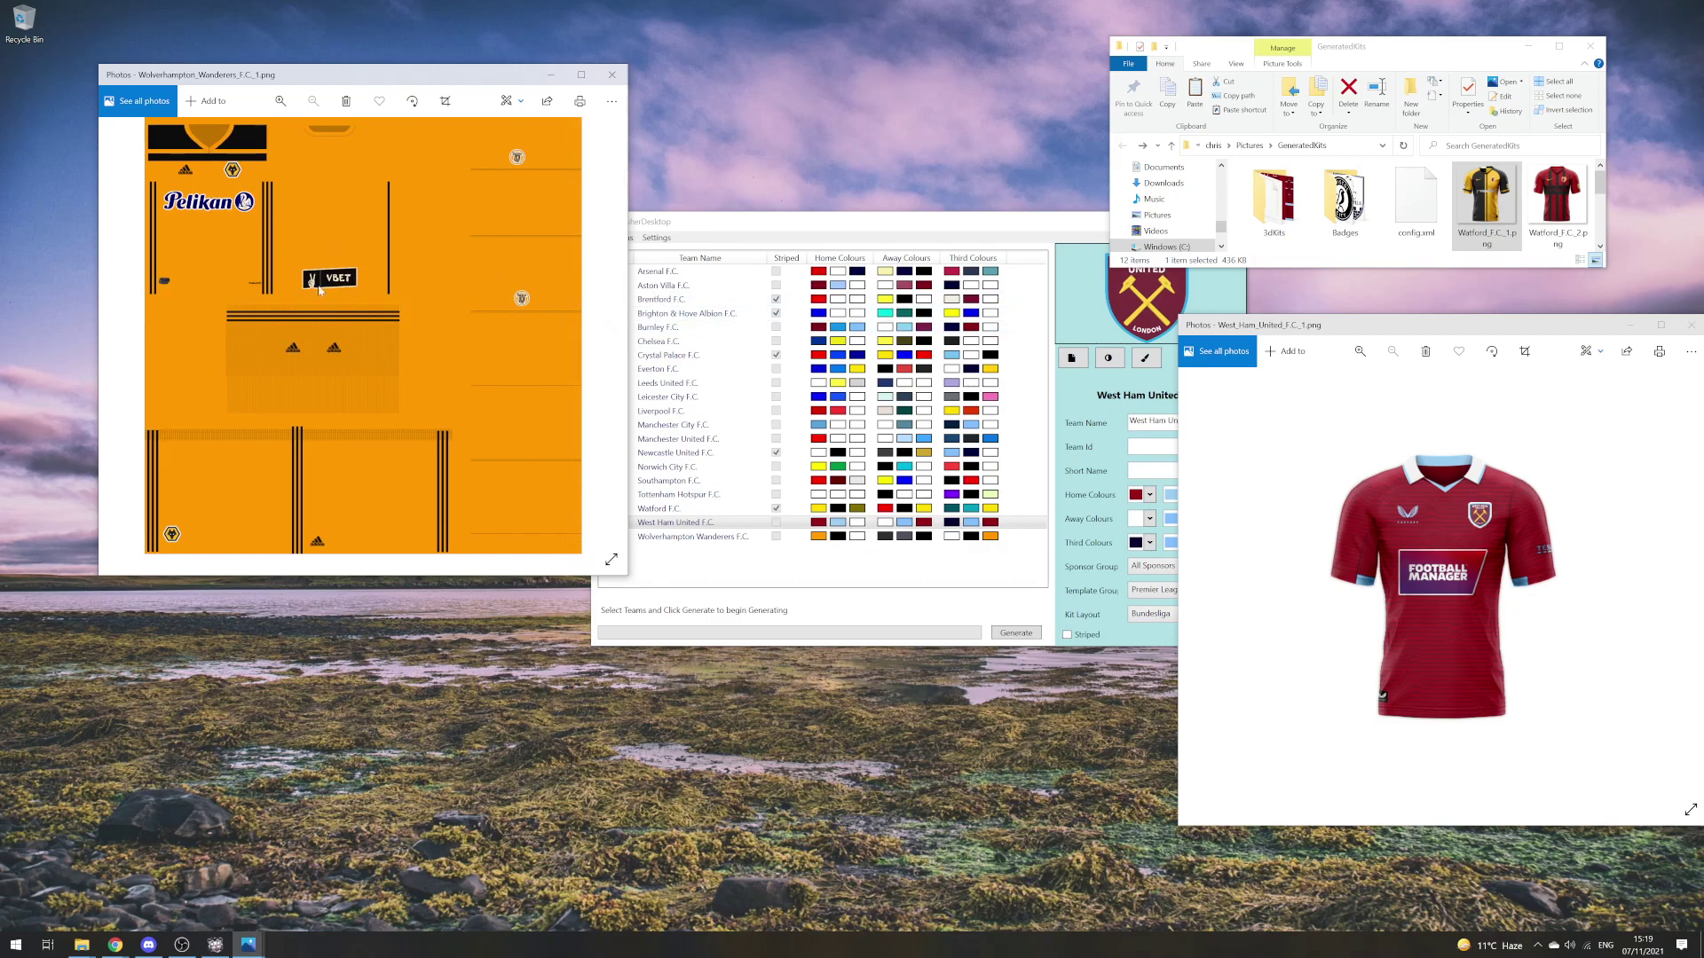
{"action": "mouse_move", "coordinate": [603, 334]}
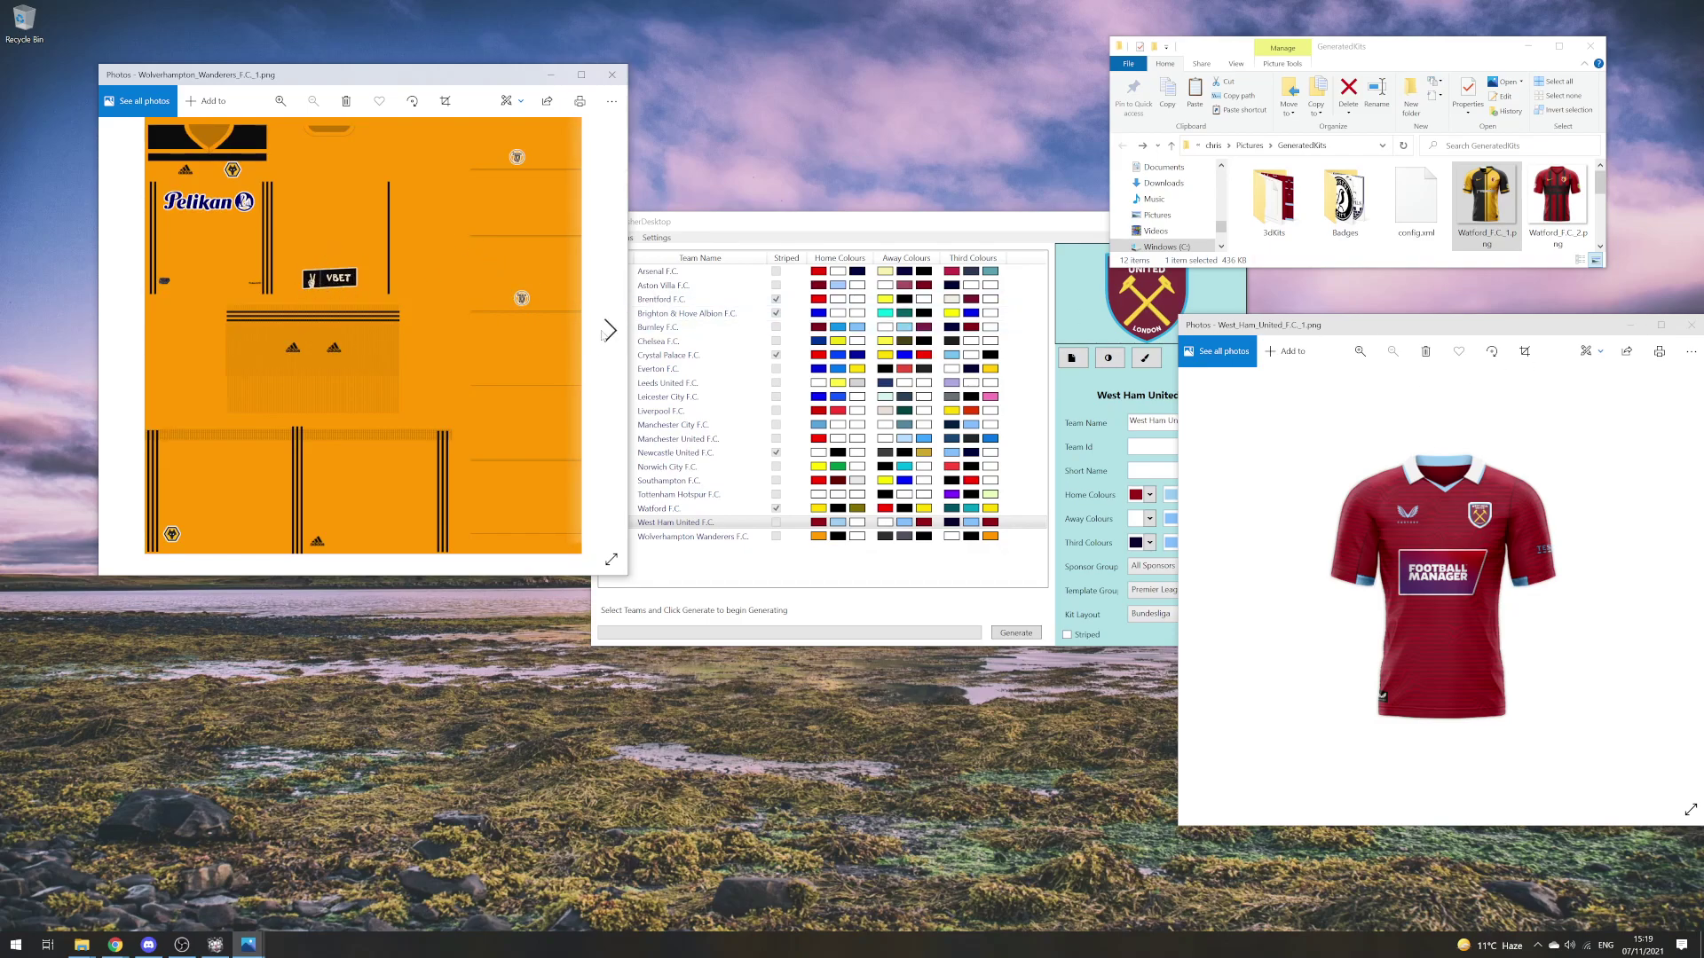
{"action": "left_click", "coordinate": [605, 323]}
{"action": "left_click", "coordinate": [601, 319]}
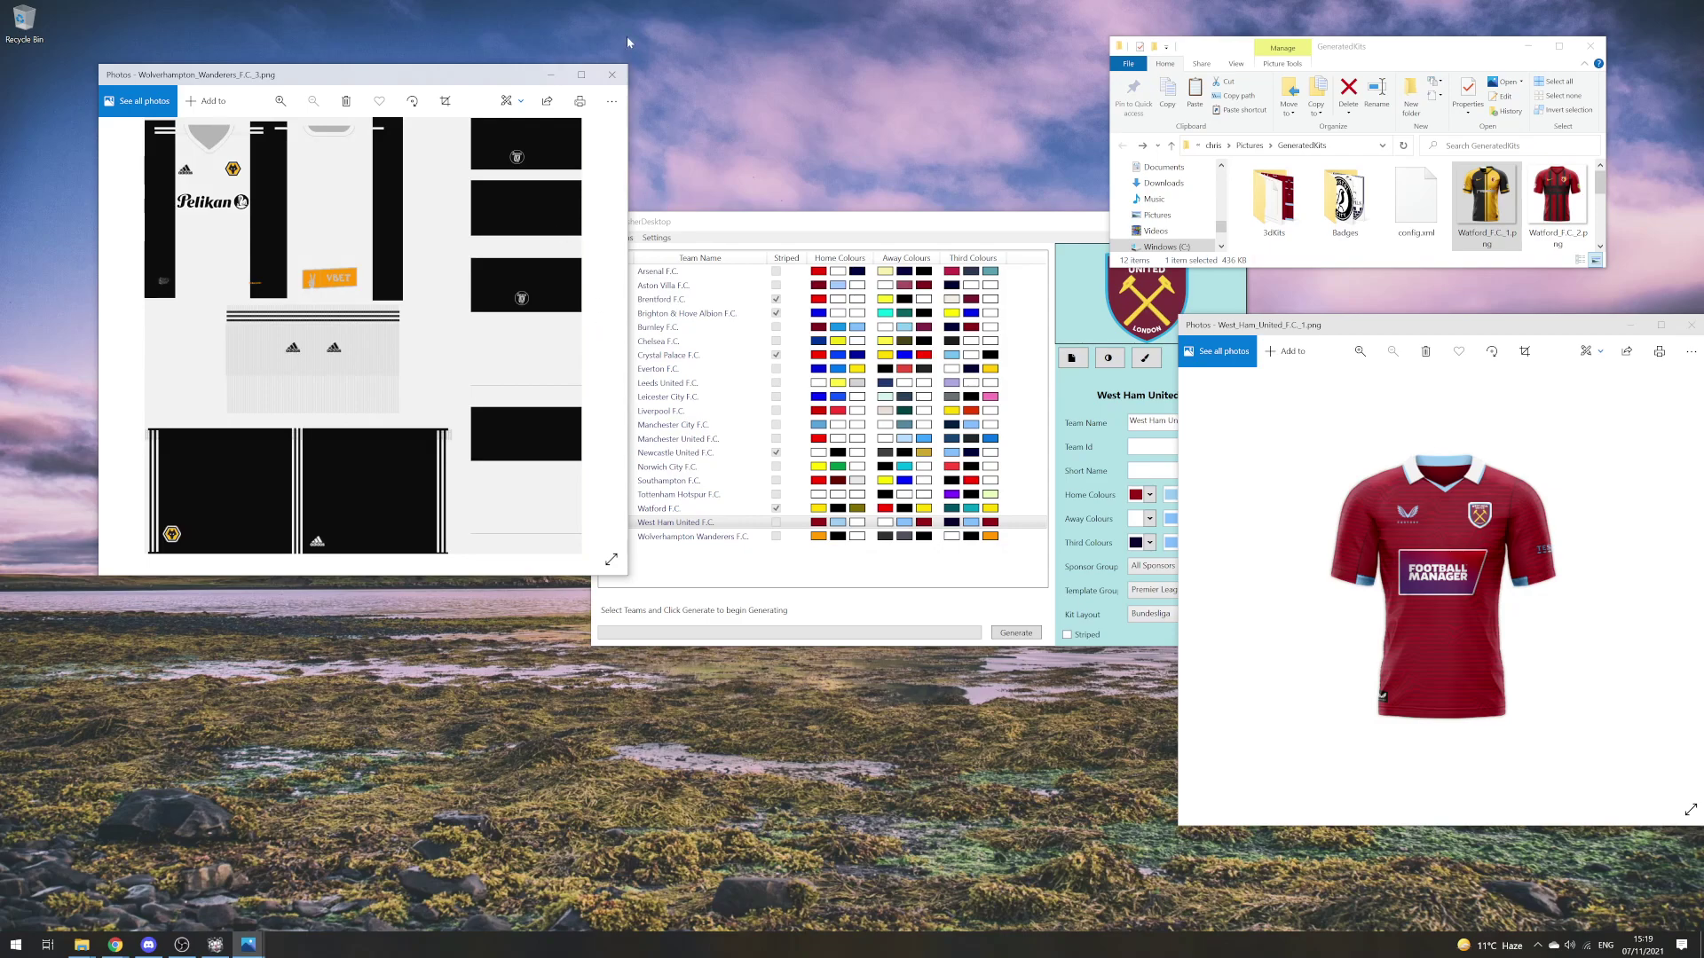
{"action": "left_click", "coordinate": [611, 100]}
{"action": "left_click", "coordinate": [613, 76]}
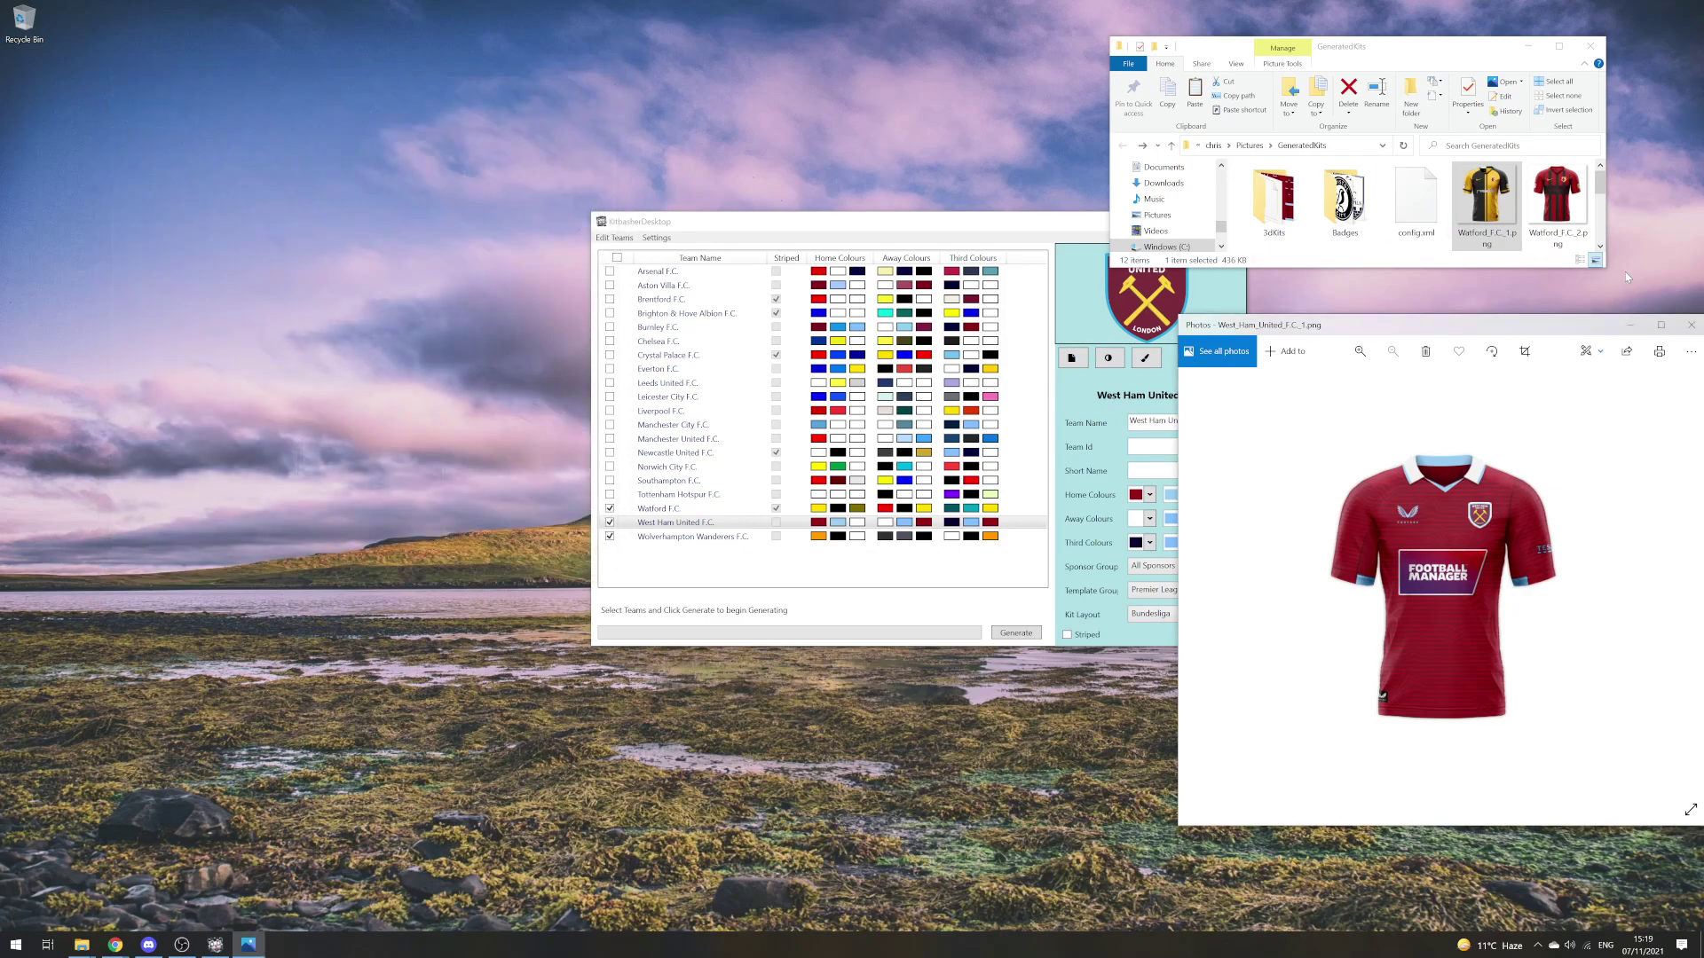
{"action": "left_click", "coordinate": [1691, 325]}
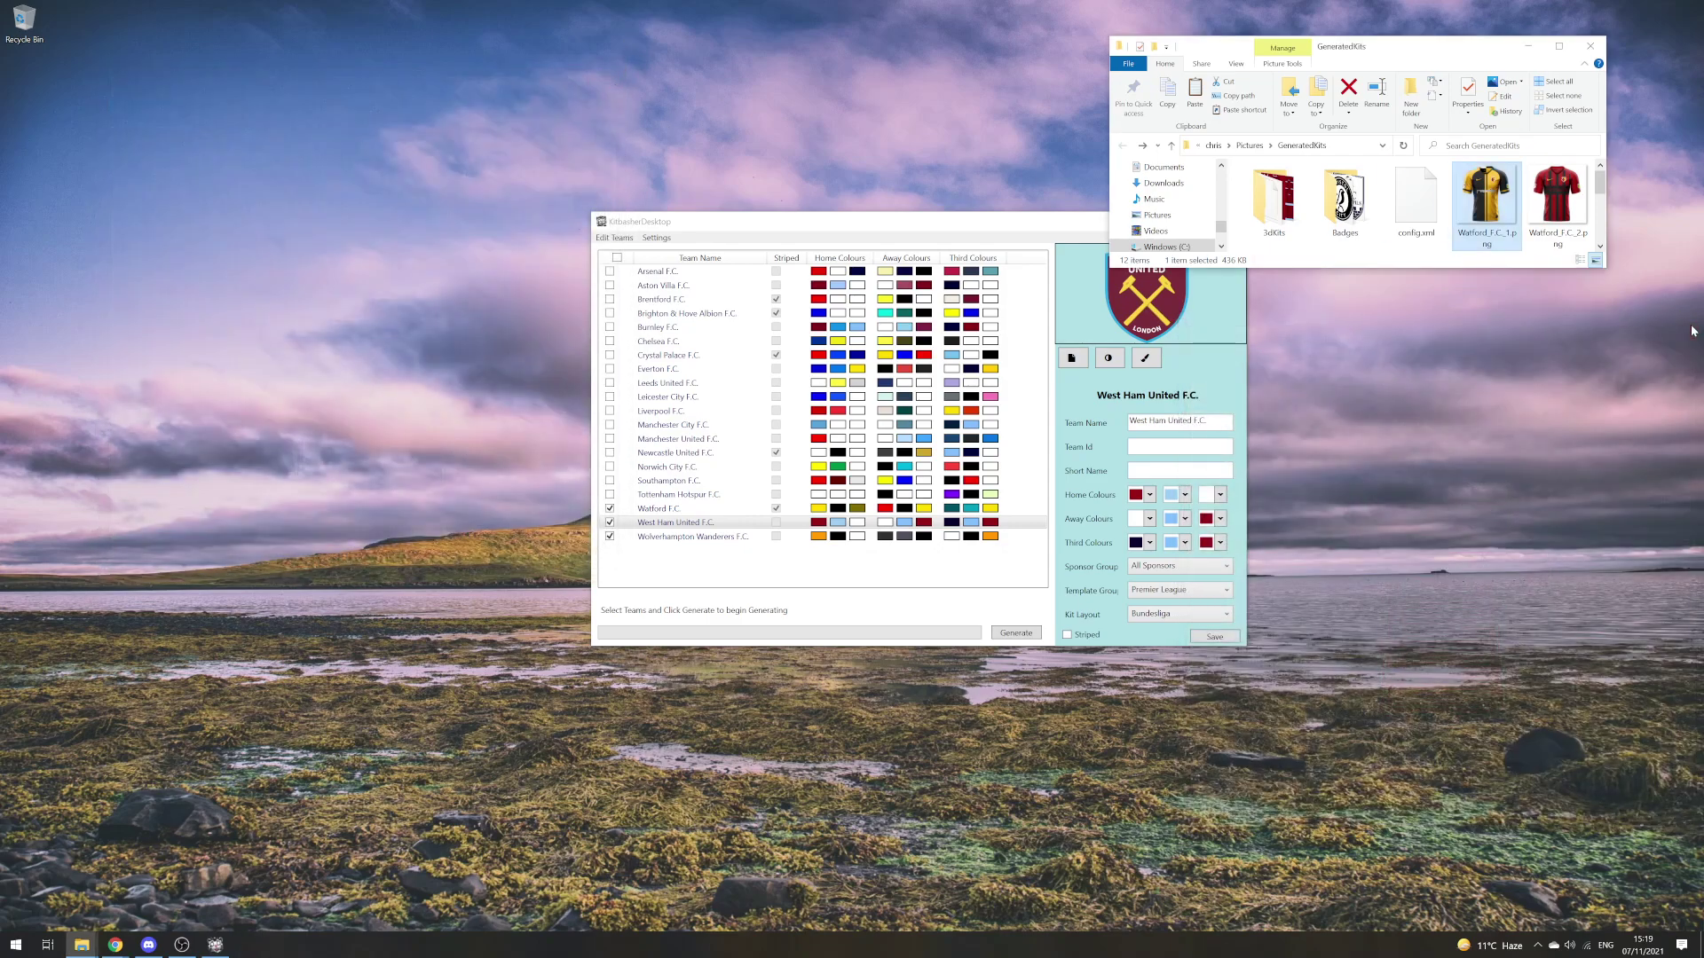